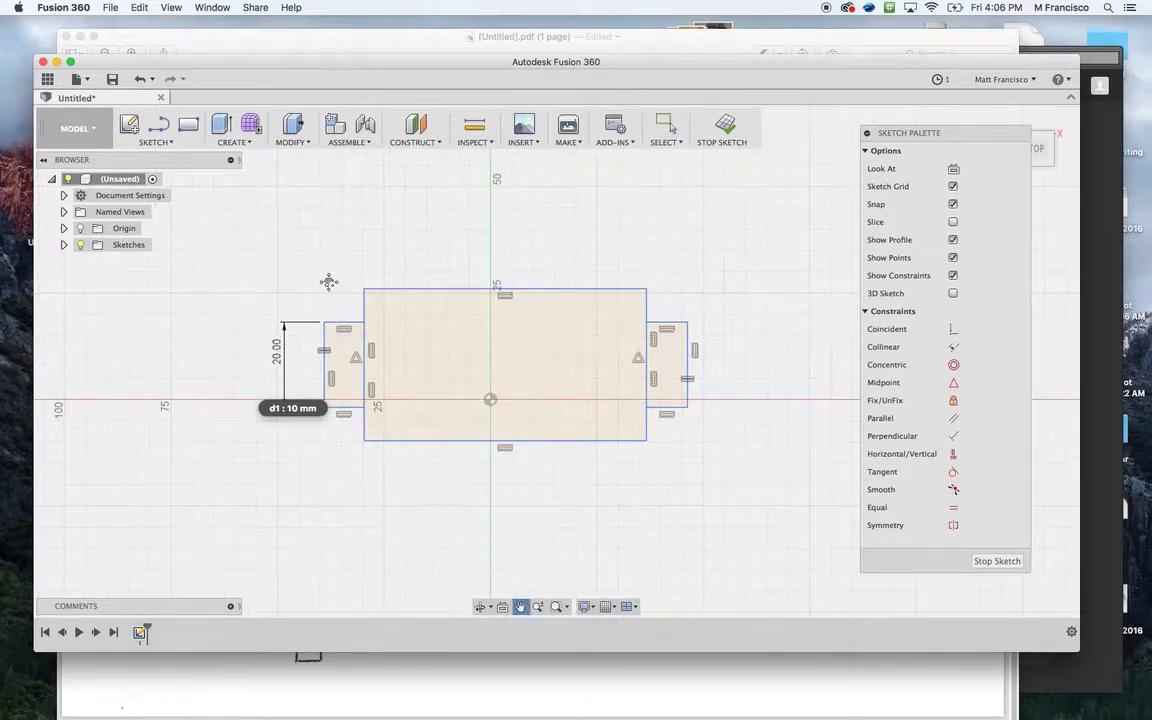
Add a user parameter named thickness with the value 4 mm in Change Parameters
scroll(424, 325, "up", 1)
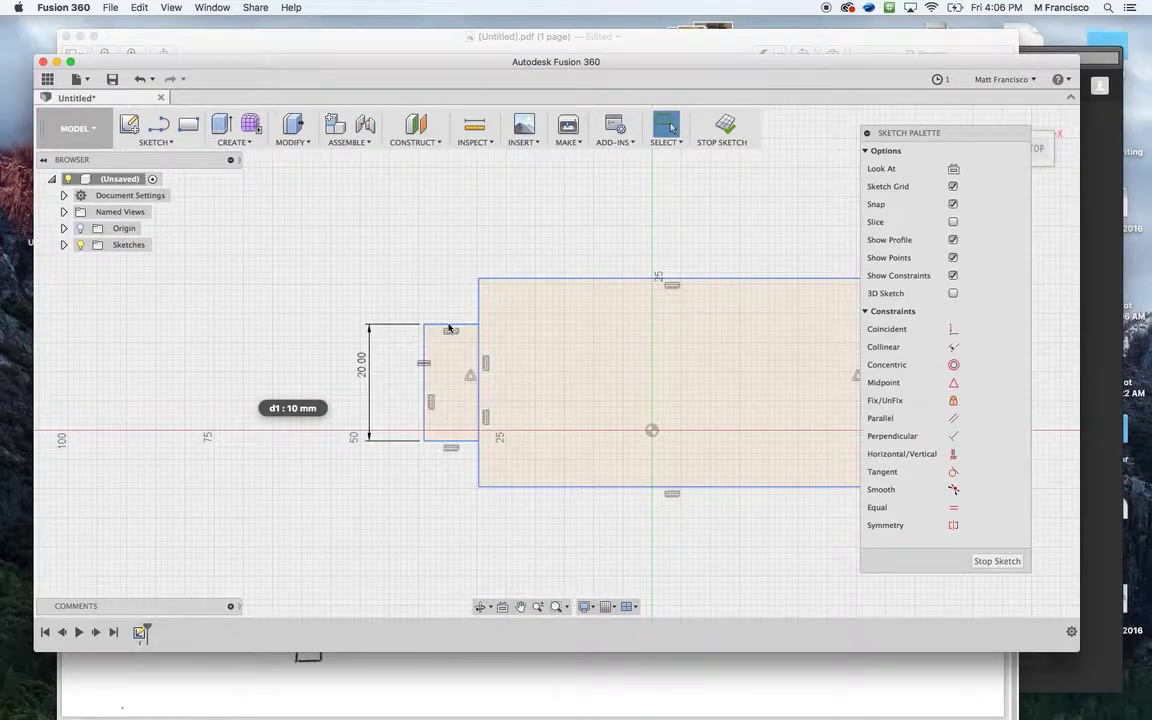
scroll(444, 289, "up", 1)
scroll(444, 289, "down", 1)
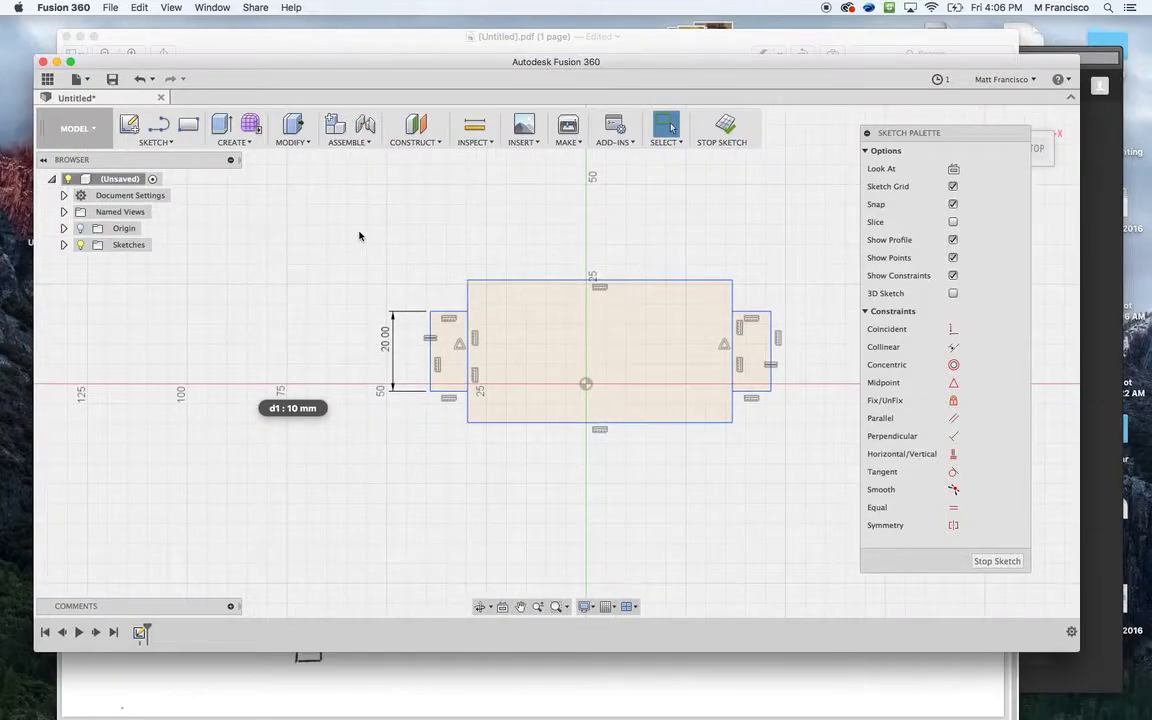
left_click(290, 140)
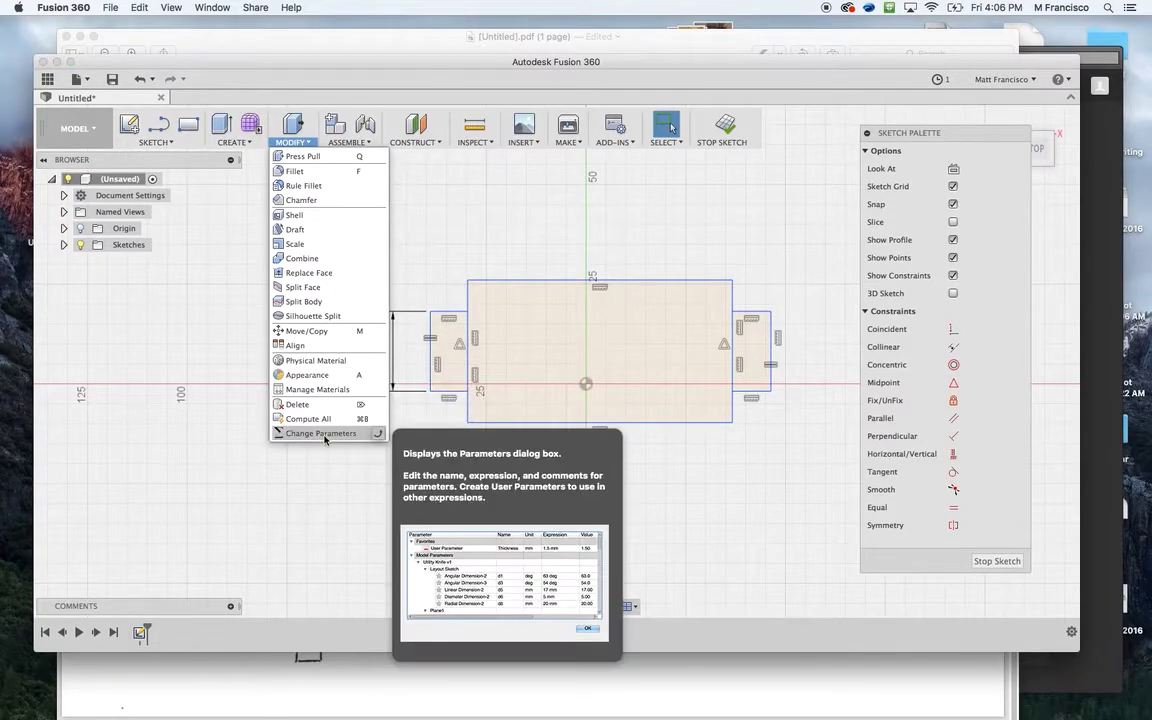
left_click(322, 434)
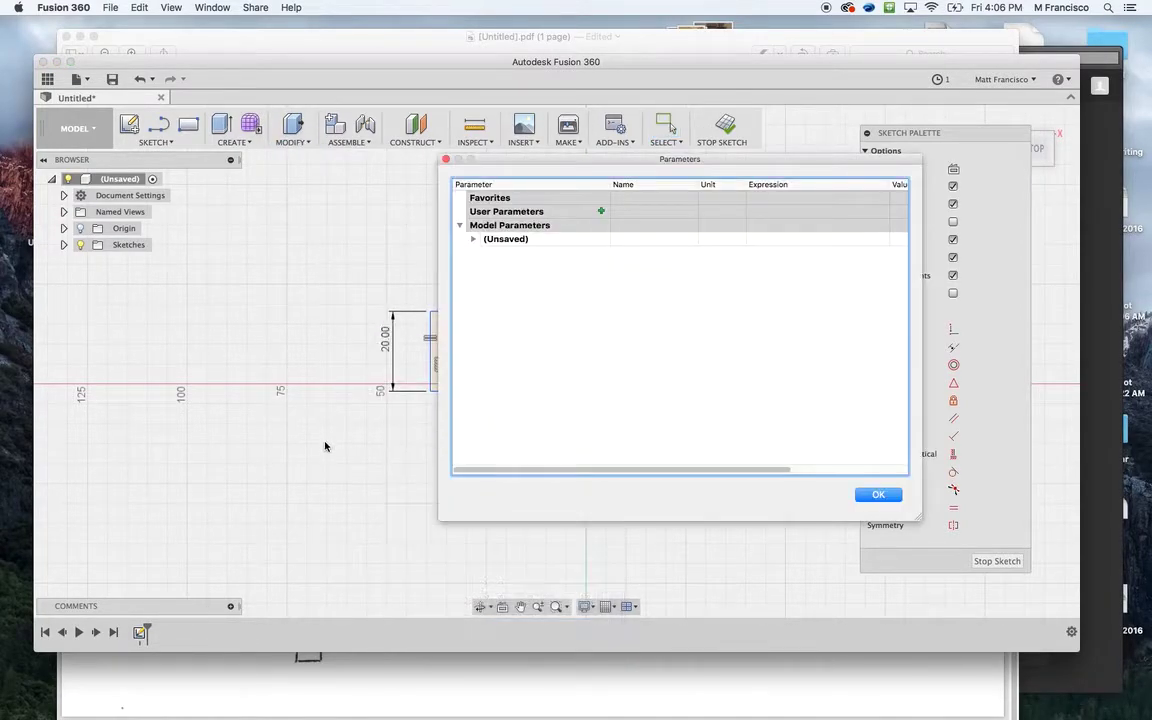
left_click(601, 213)
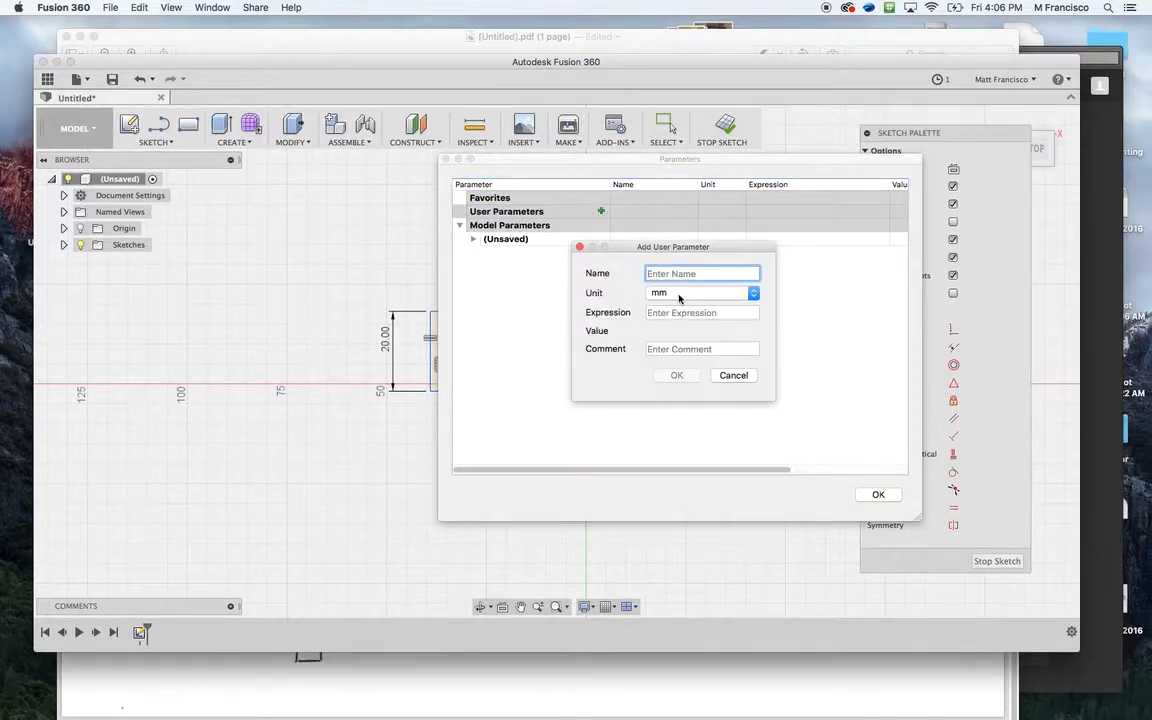
type("thickness")
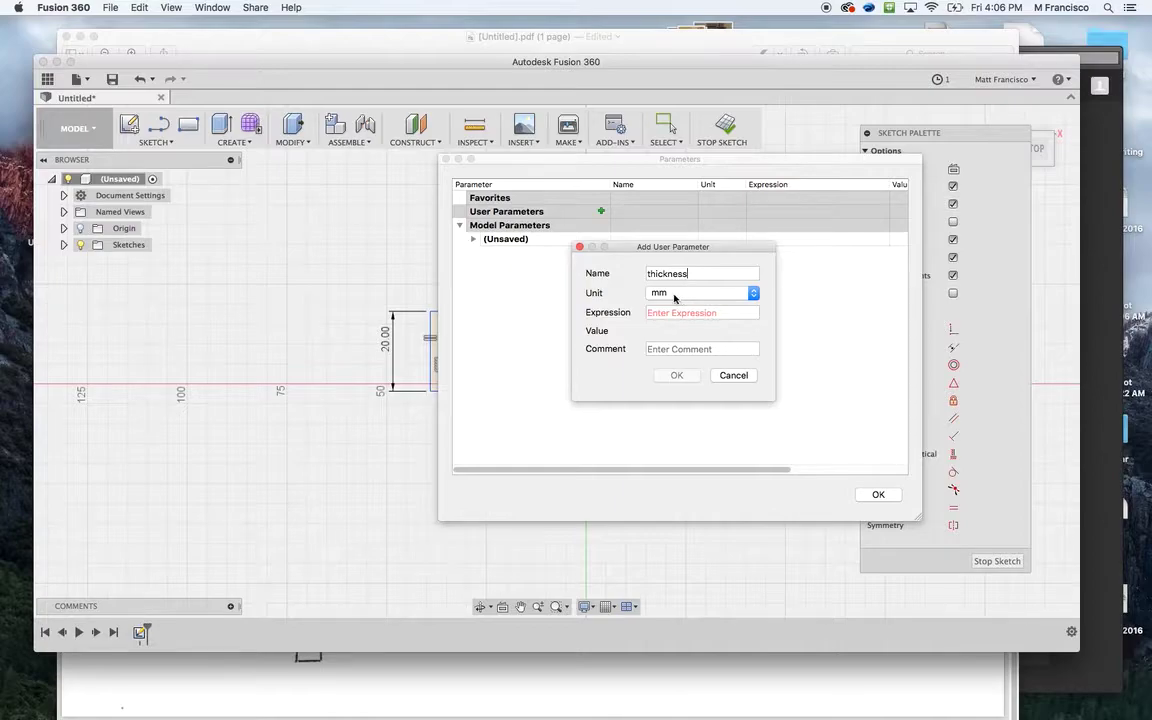
left_click(676, 315)
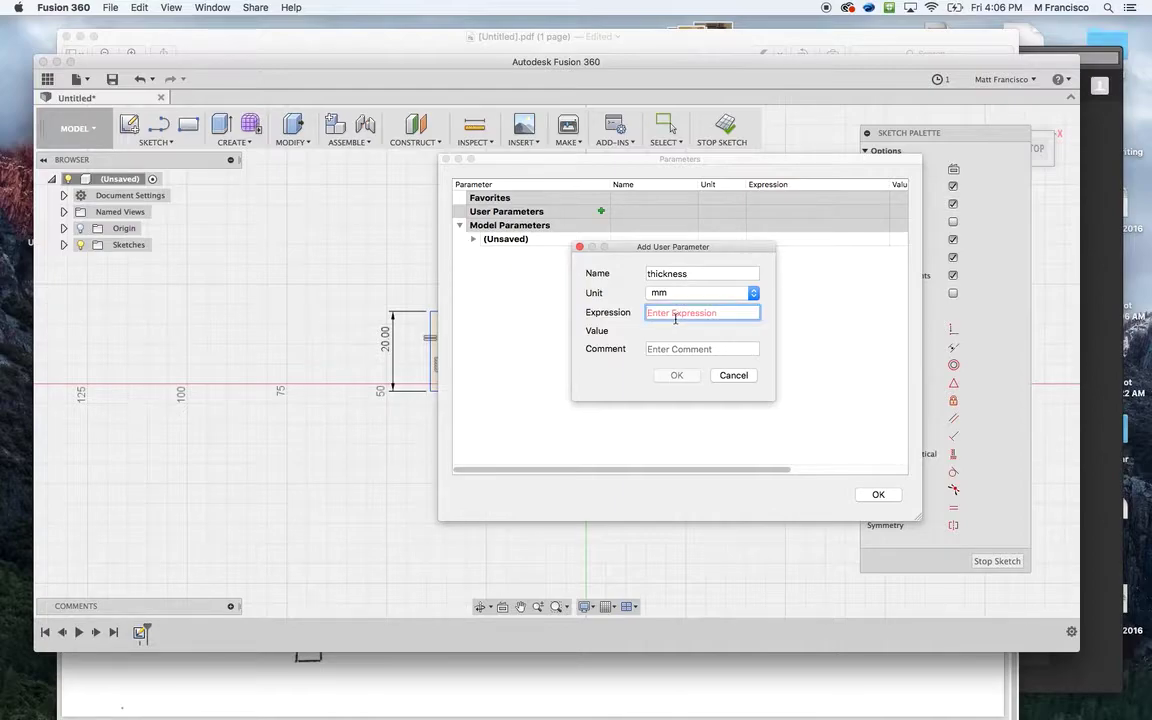
type("4")
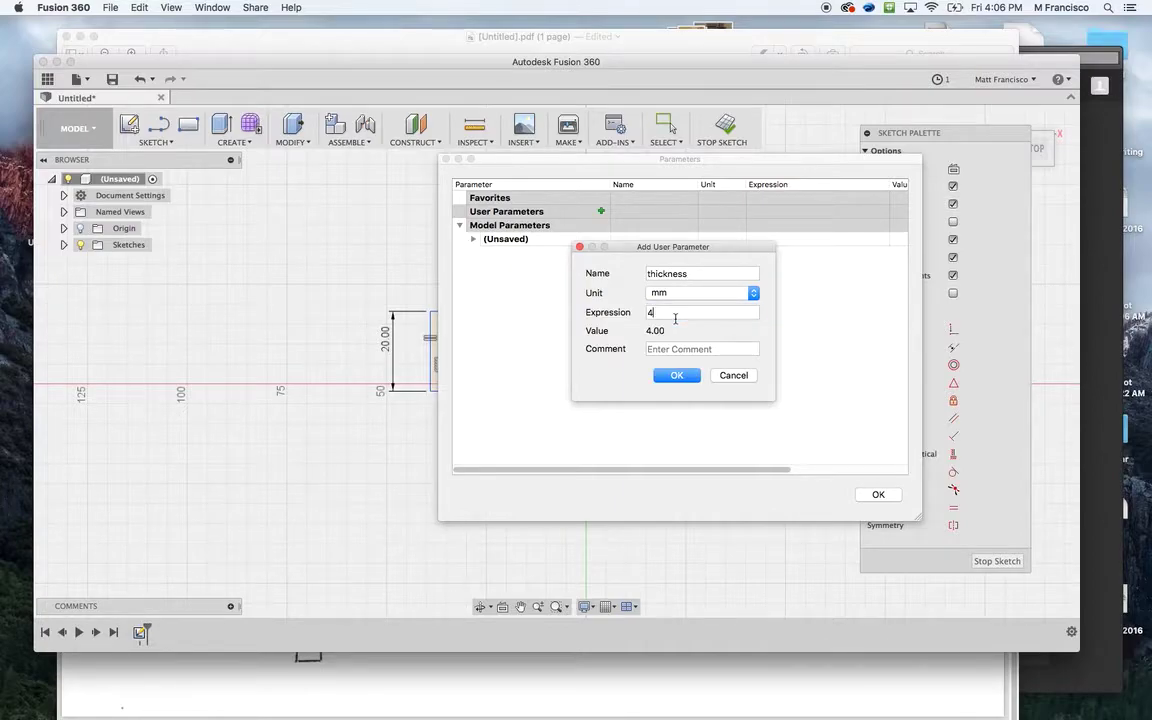
left_click(677, 376)
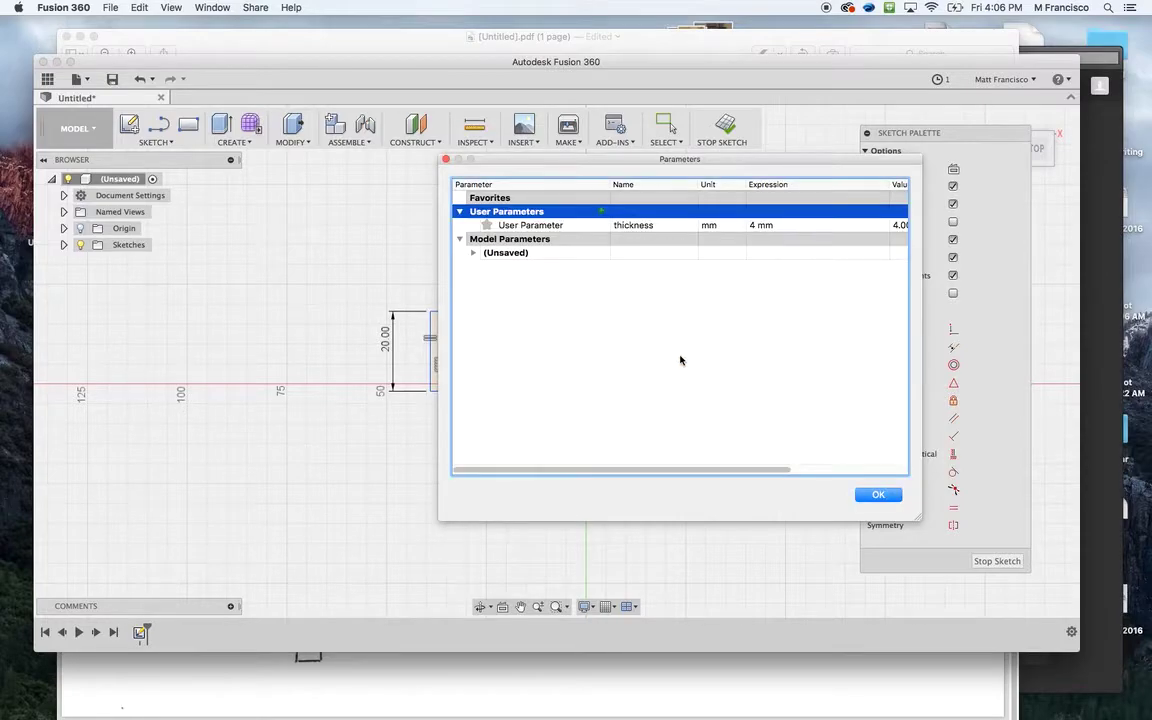
left_click(879, 495)
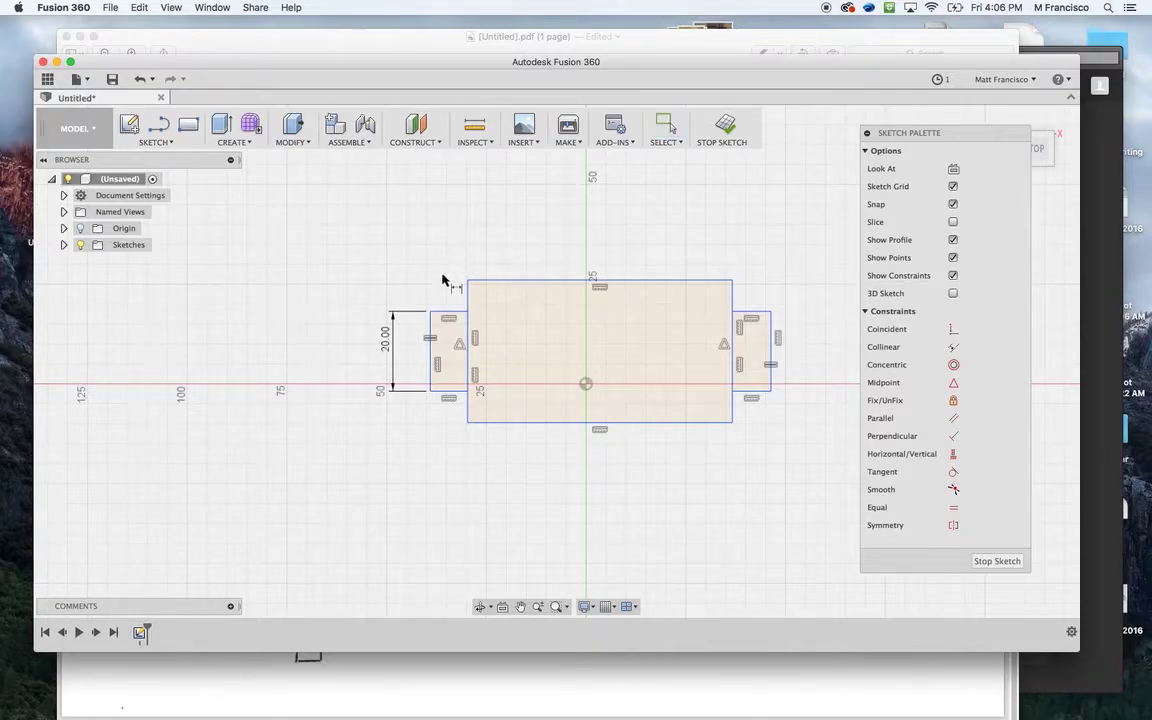
Dimension the top edges of the left and right tabs to the thickness parameter (4.00 mm)
left_click_drag(450, 313, 451, 245)
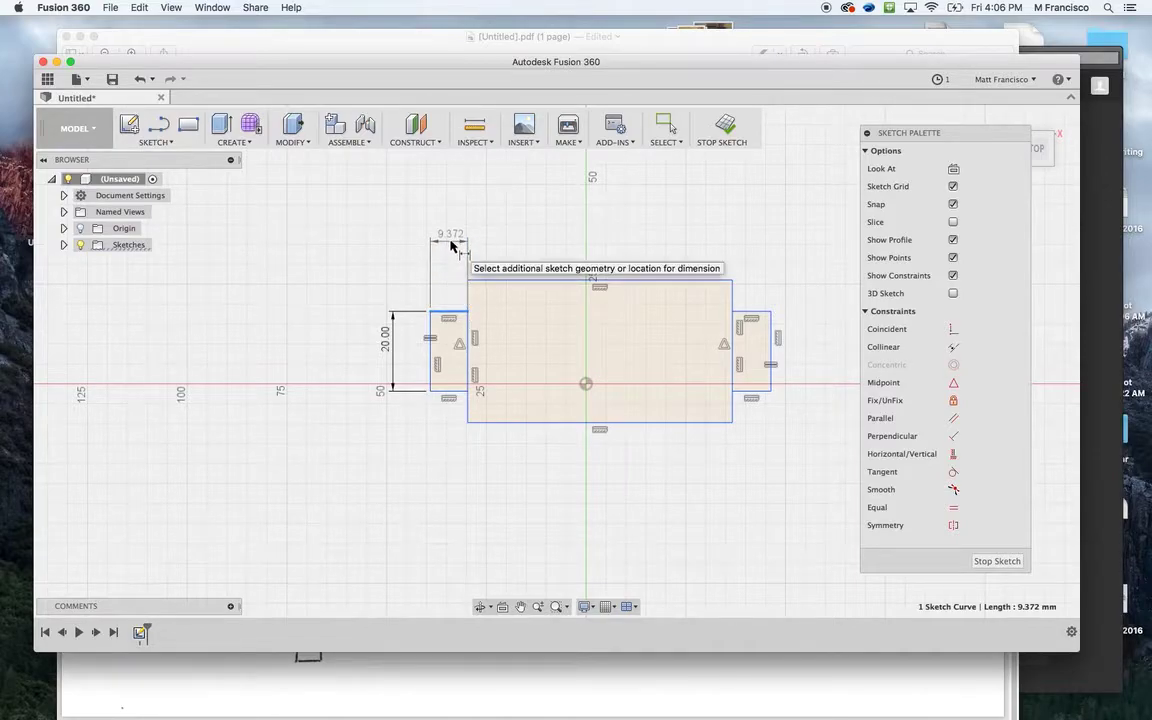
left_click(451, 245)
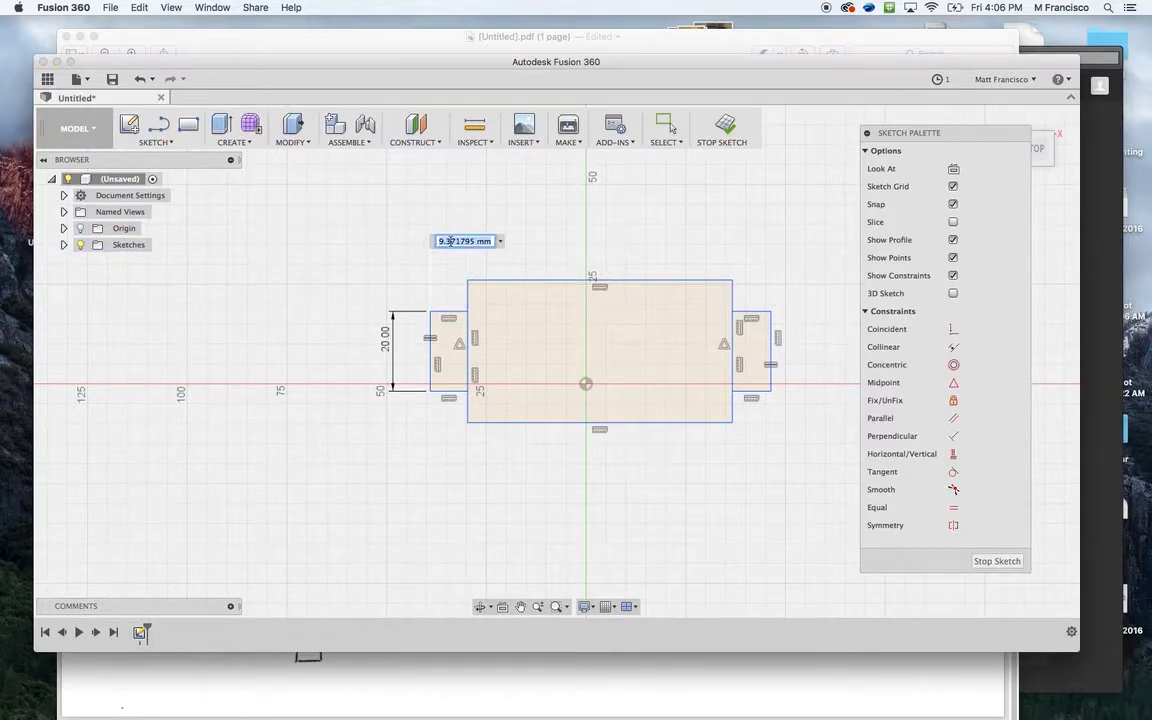
type("t")
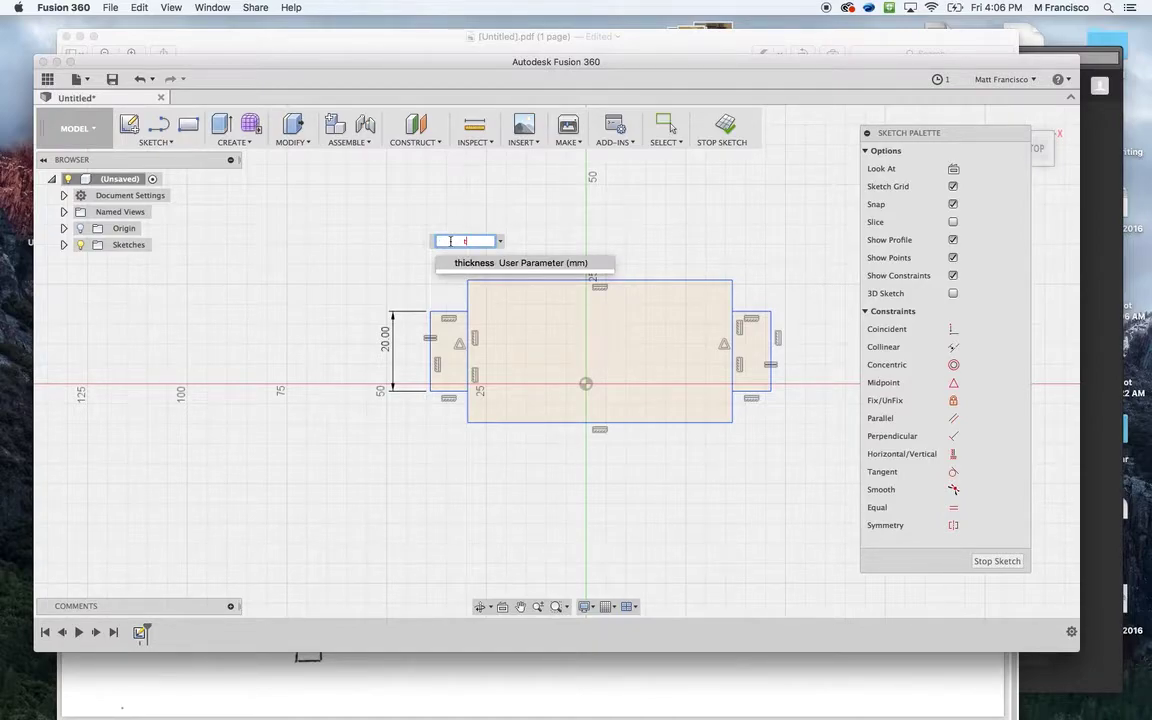
left_click(466, 263)
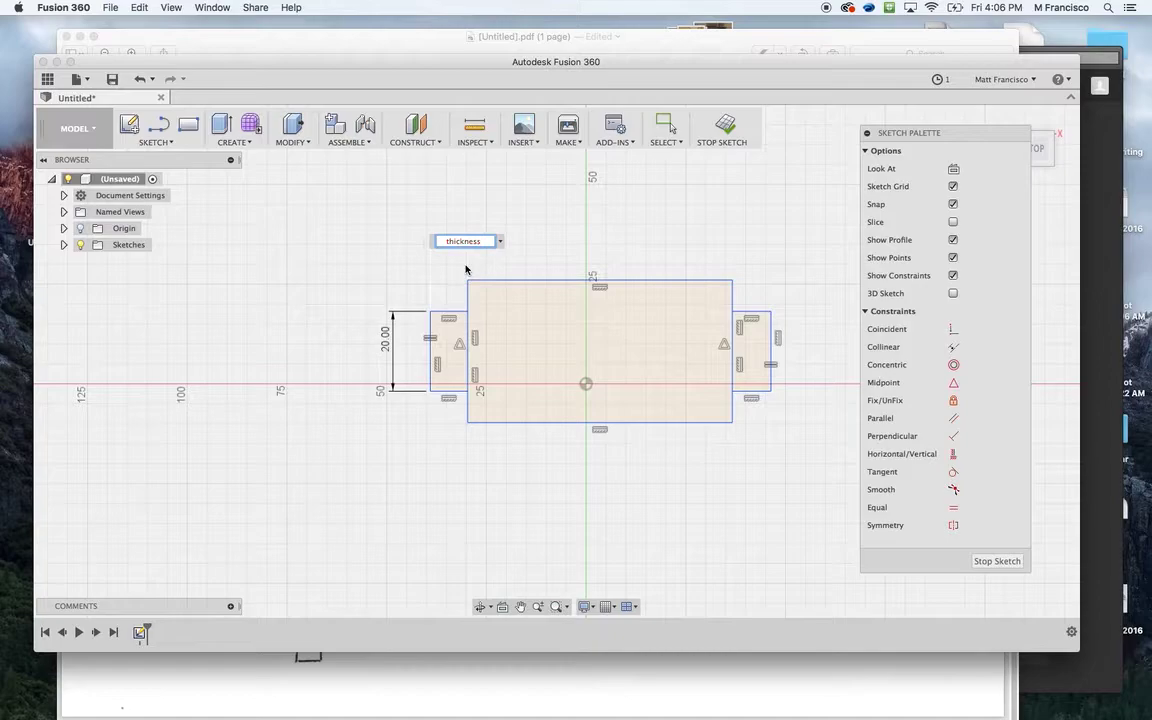
key("Return")
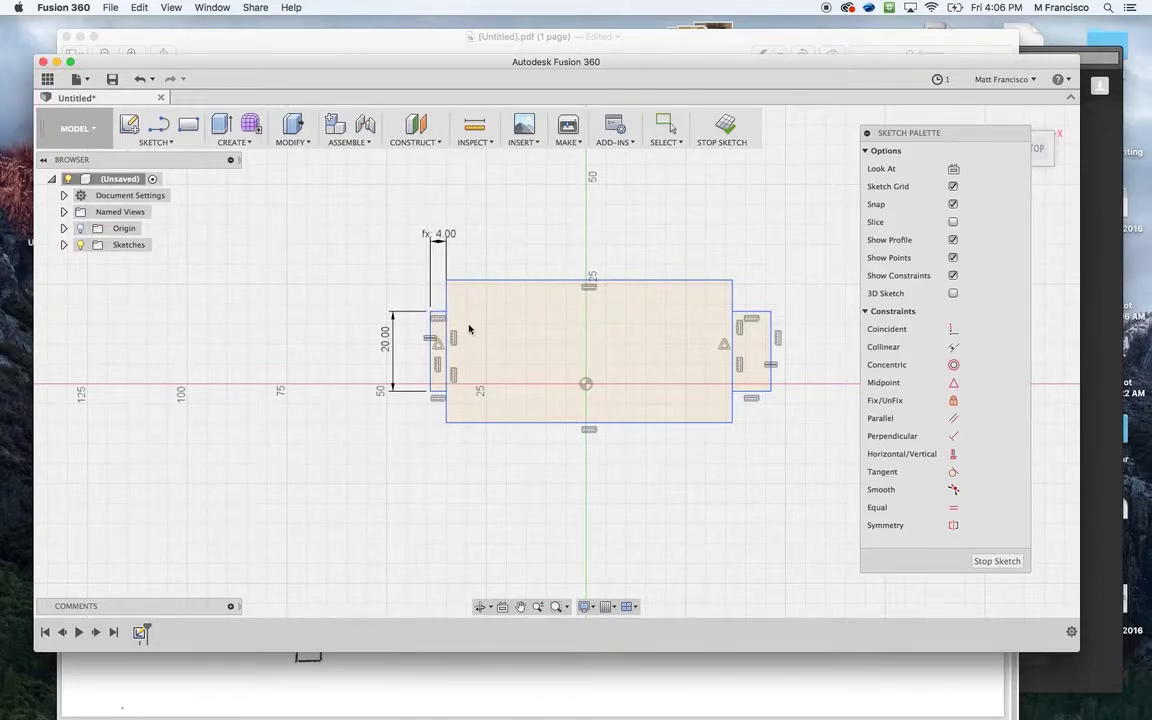
left_click(752, 313)
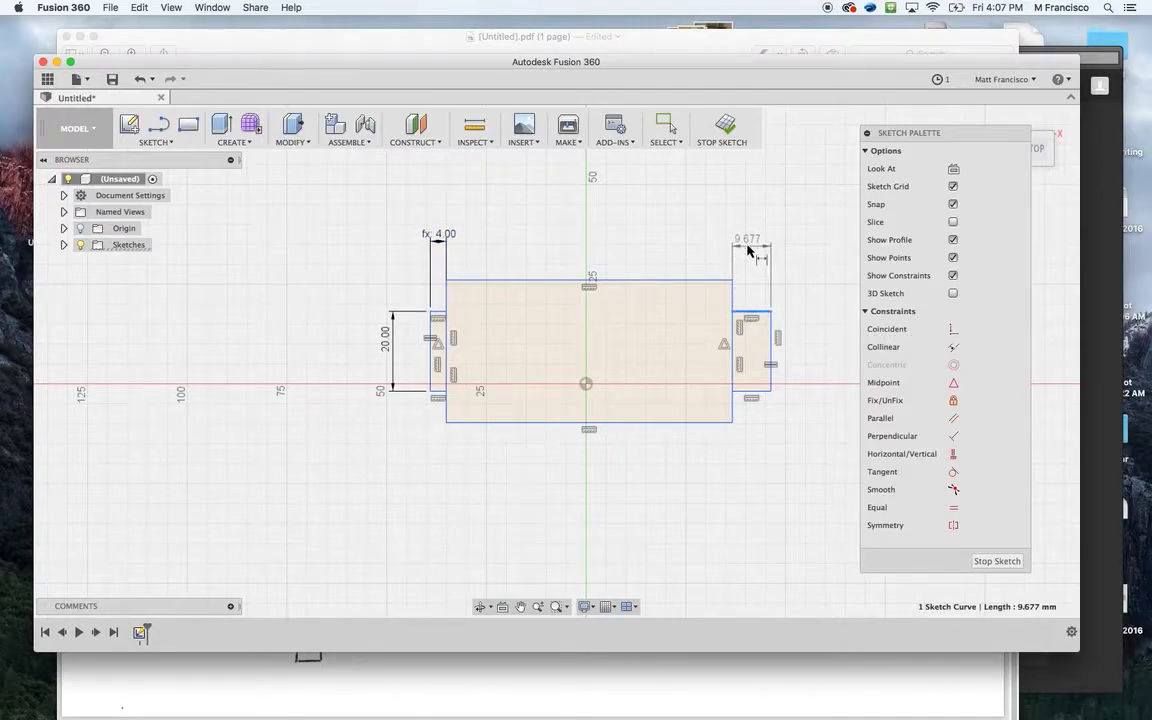
left_click(746, 245)
type("thickness")
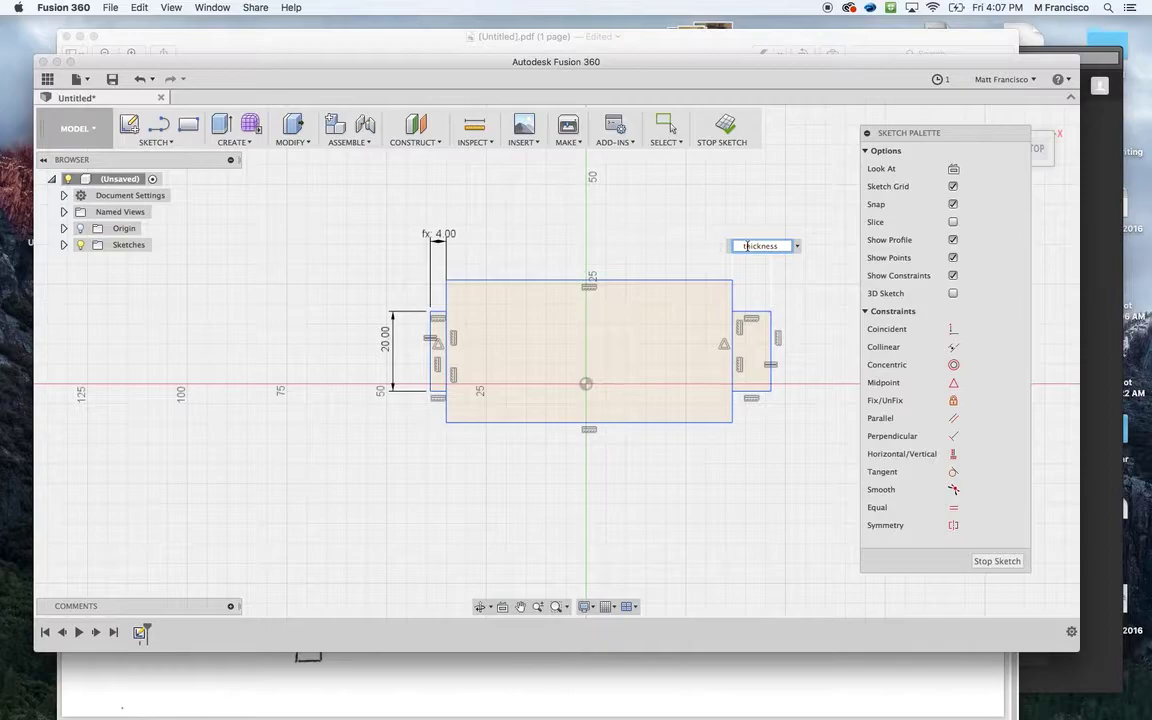
key("Return")
key("Escape")
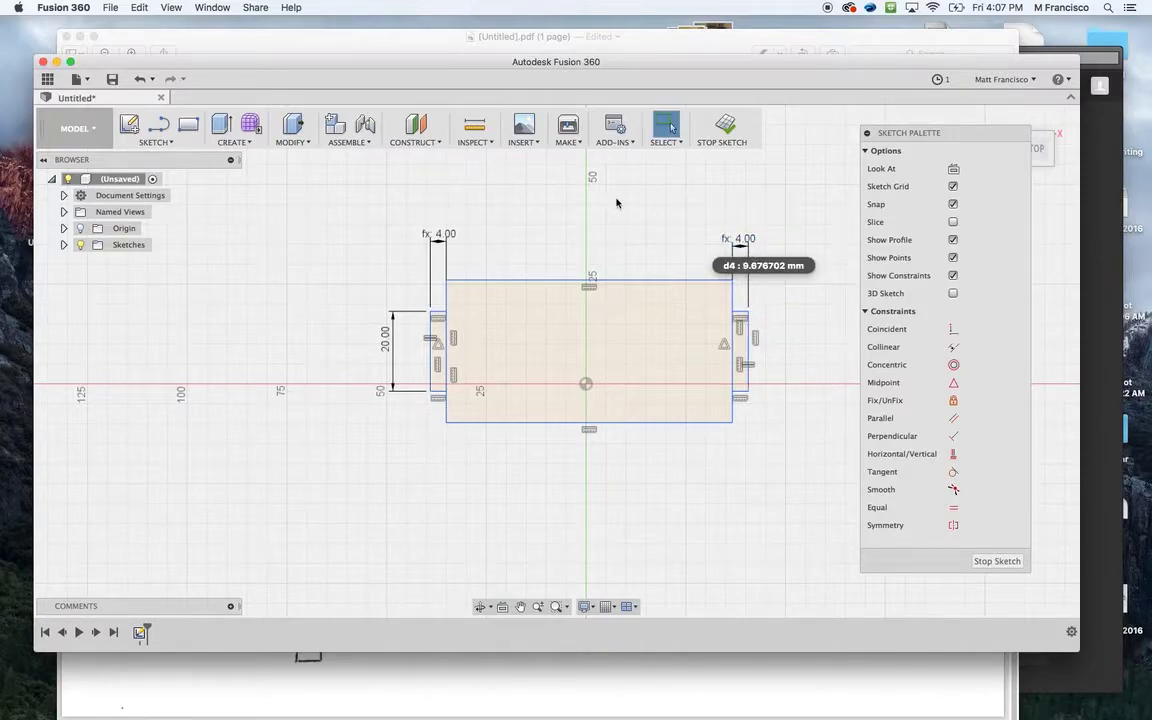
scroll(592, 271, "up", 3)
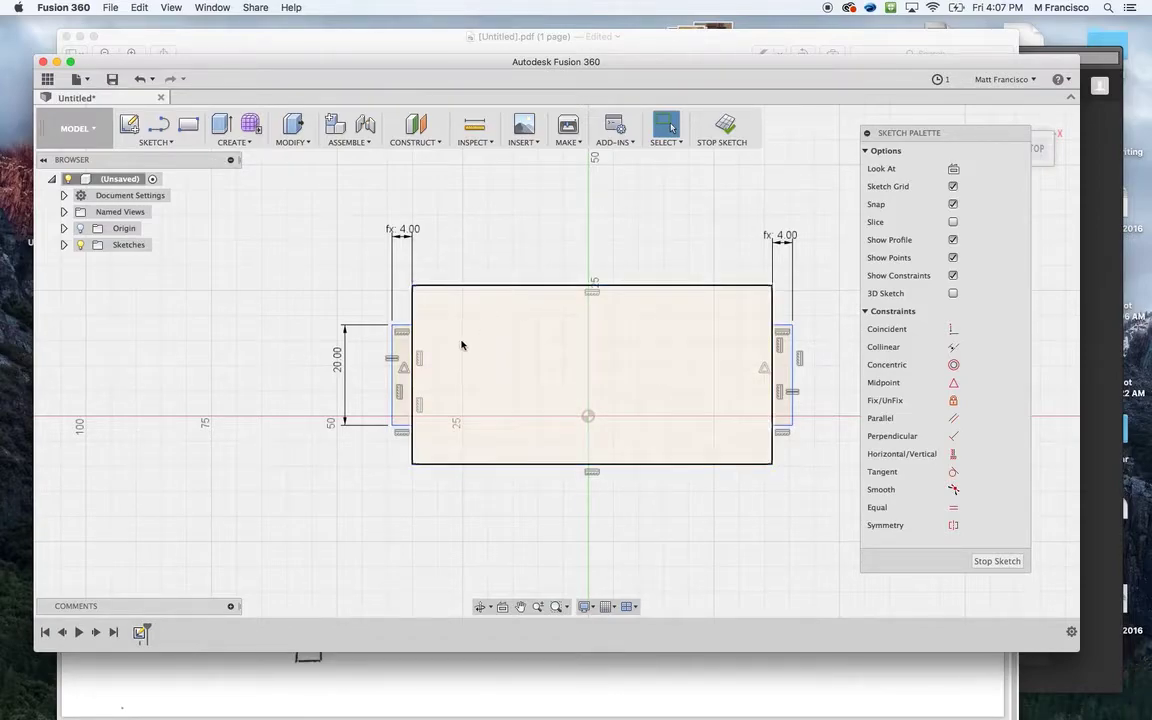
scroll(617, 337, "down", 3)
mouse_move(586, 283)
middle_mouse_down()
mouse_move(659, 303)
mouse_move(437, 260)
middle_mouse_up()
scroll(659, 303, "up", 2)
scroll(473, 298, "up", 1)
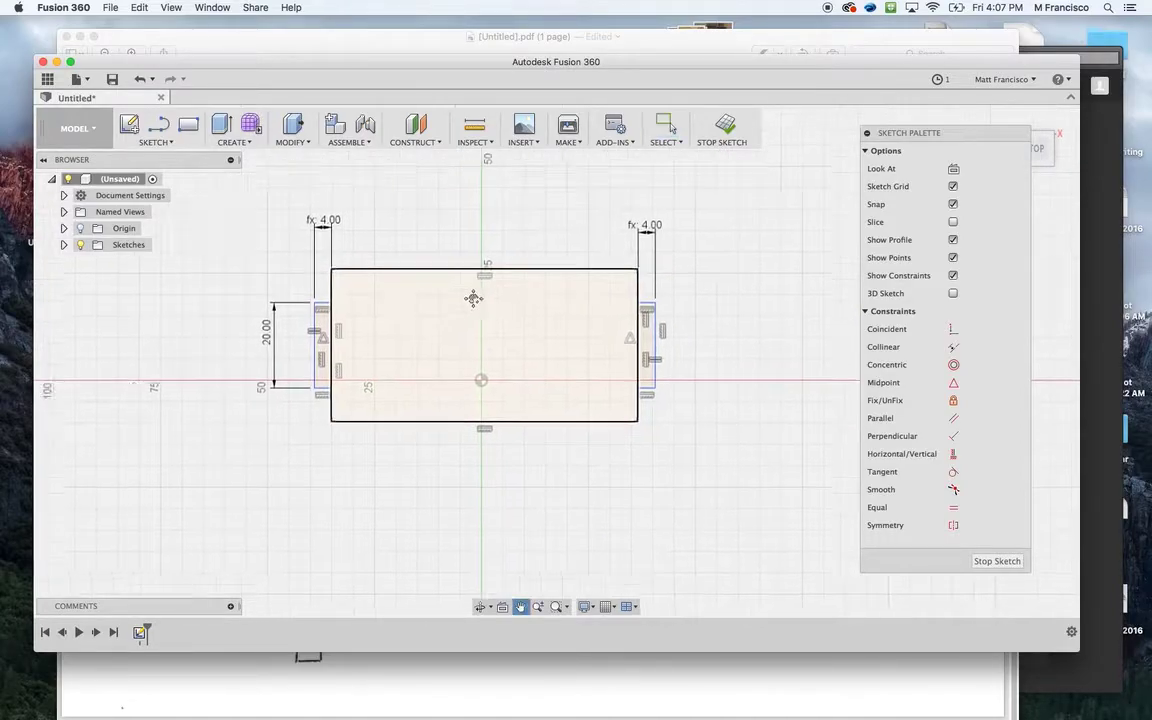
scroll(466, 327, "up", 1)
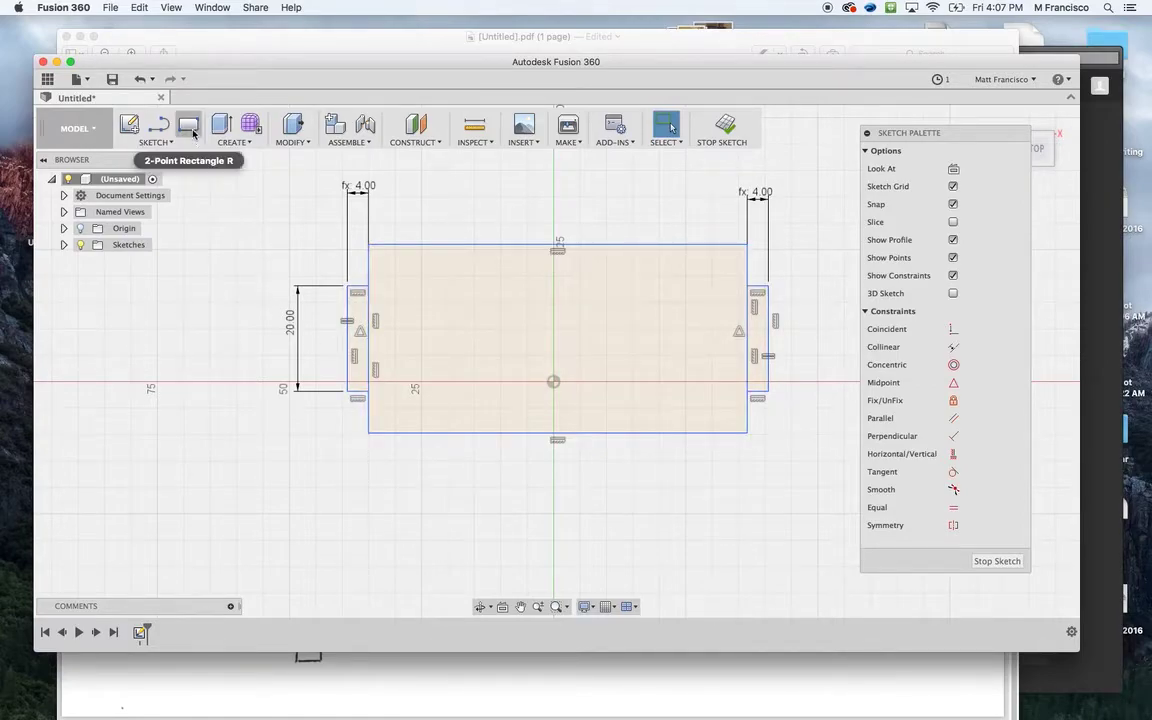
Trim away the inner lines between each side tab and the main rectangle
left_click(160, 142)
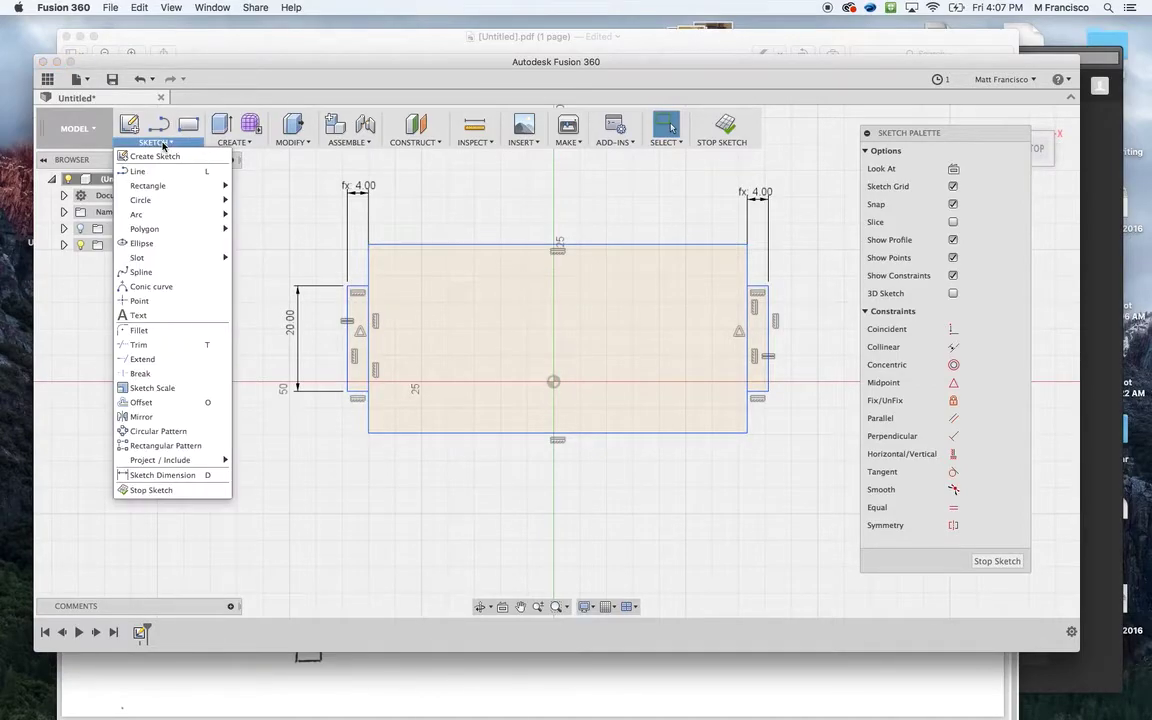
left_click(152, 346)
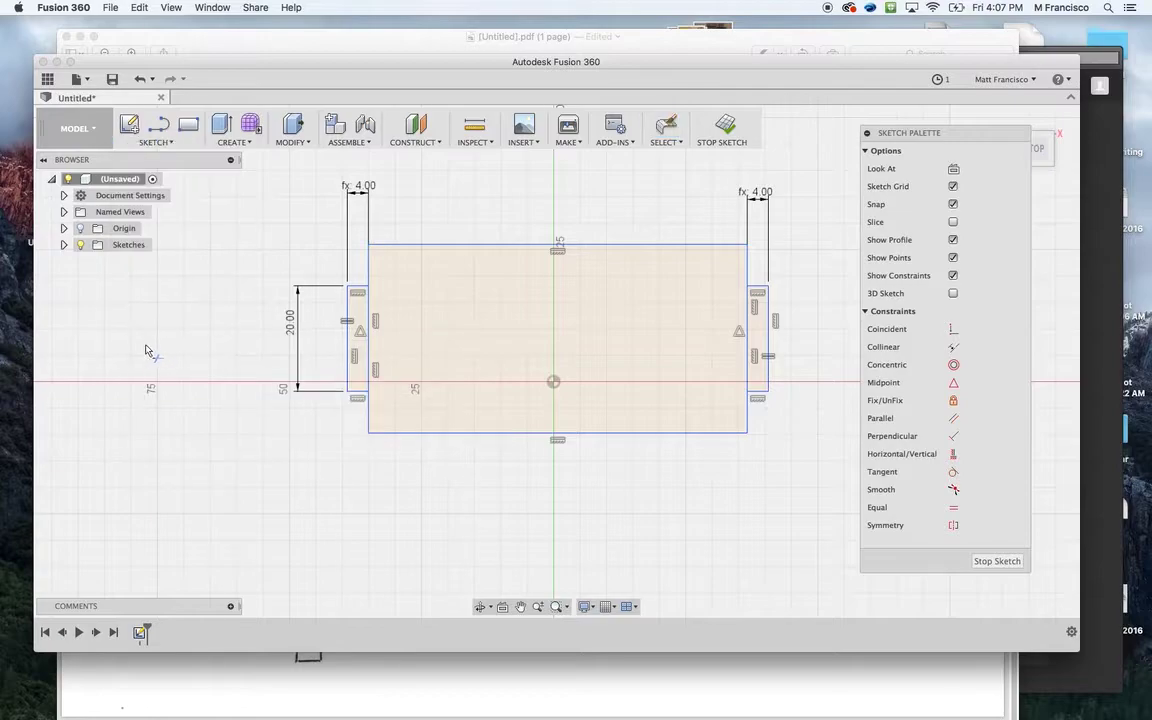
left_click(364, 316)
left_click(368, 318)
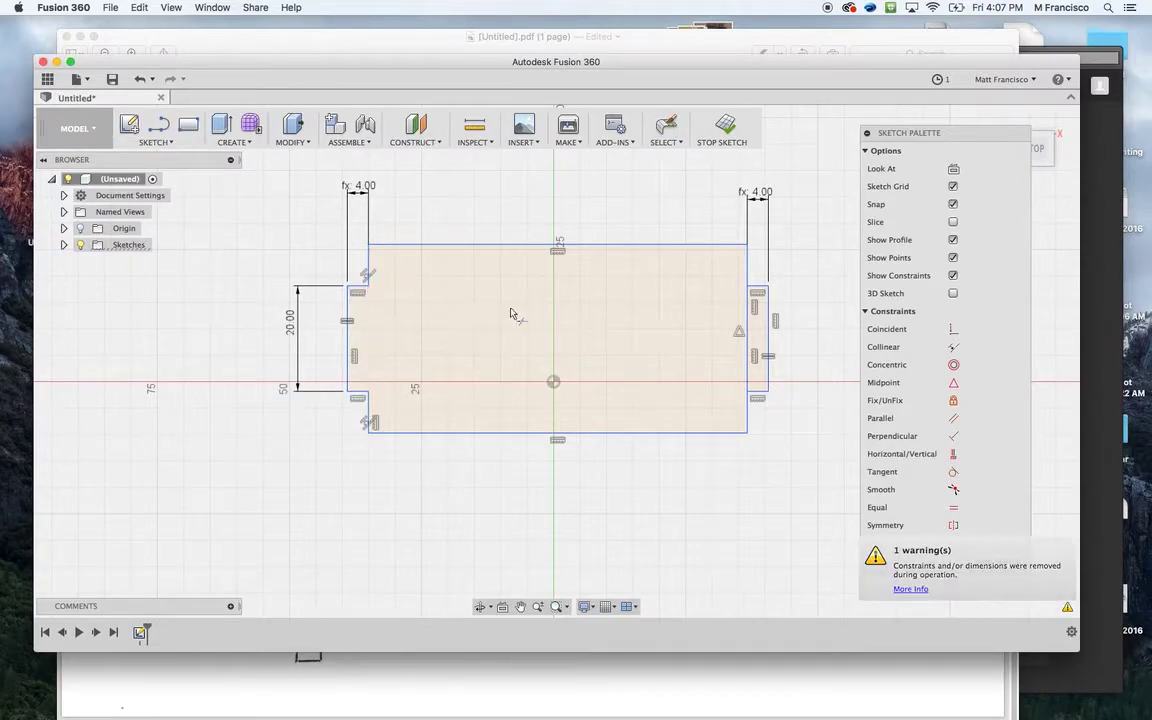
left_click(750, 323)
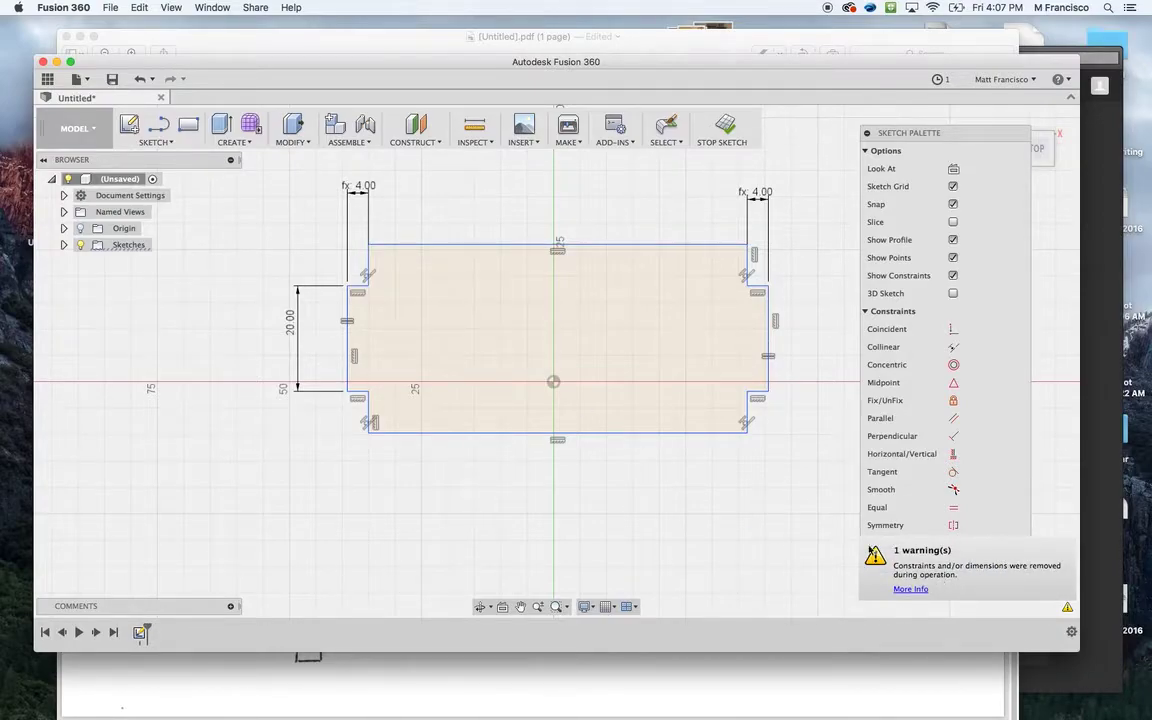
key("Escape")
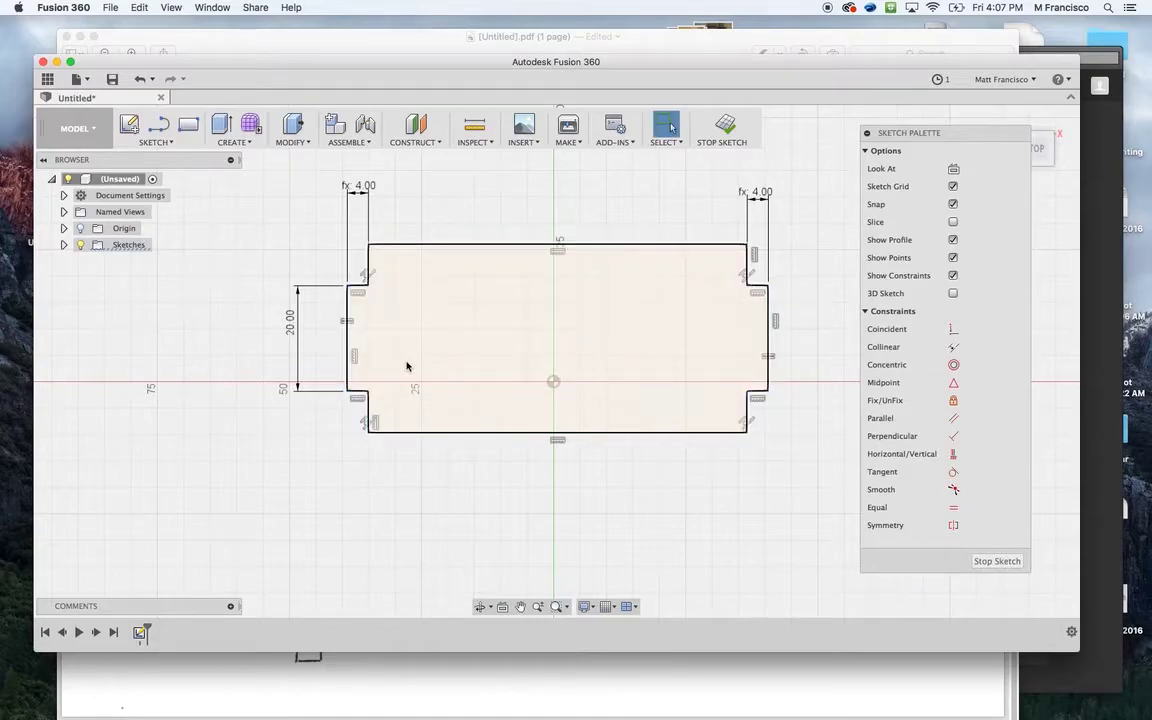
Drag the notch corner points on the left and right edges slightly upward
left_click(407, 366)
mouse_move(348, 390)
left_mouse_down()
mouse_move(351, 366)
mouse_move(348, 387)
left_mouse_up()
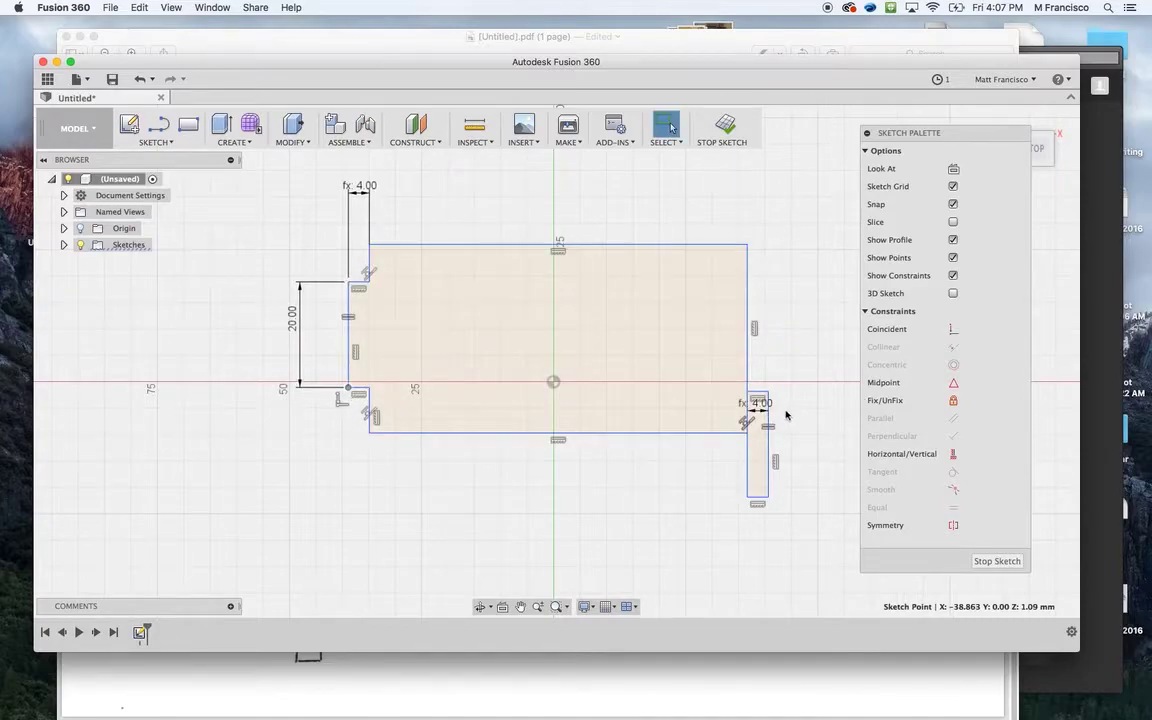
left_click_drag(768, 393, 764, 384)
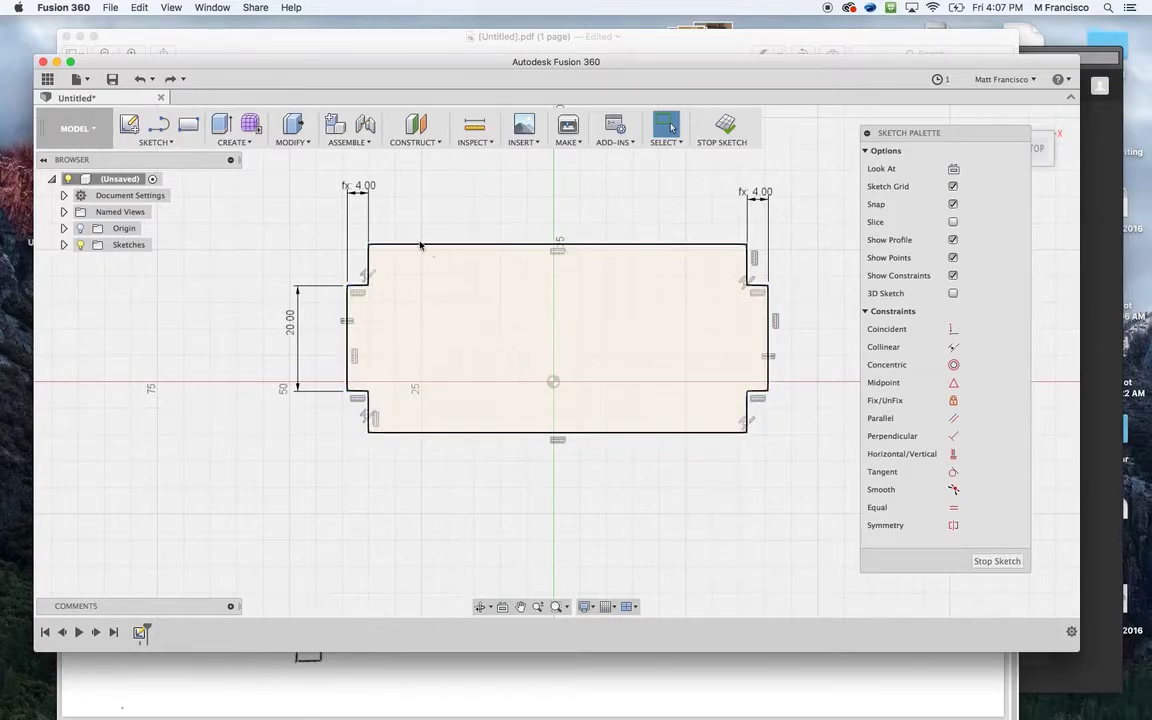
Change the tab height dimension from 20 mm to 15 mm
double_click(290, 321)
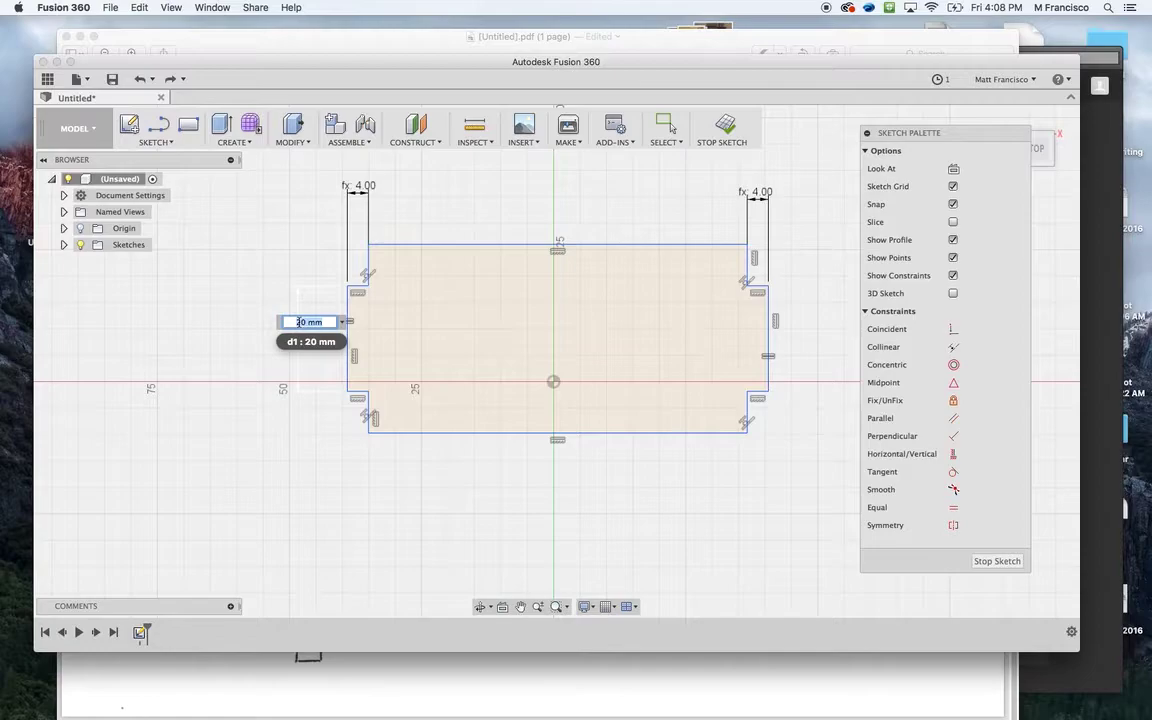
type("15")
key("Return")
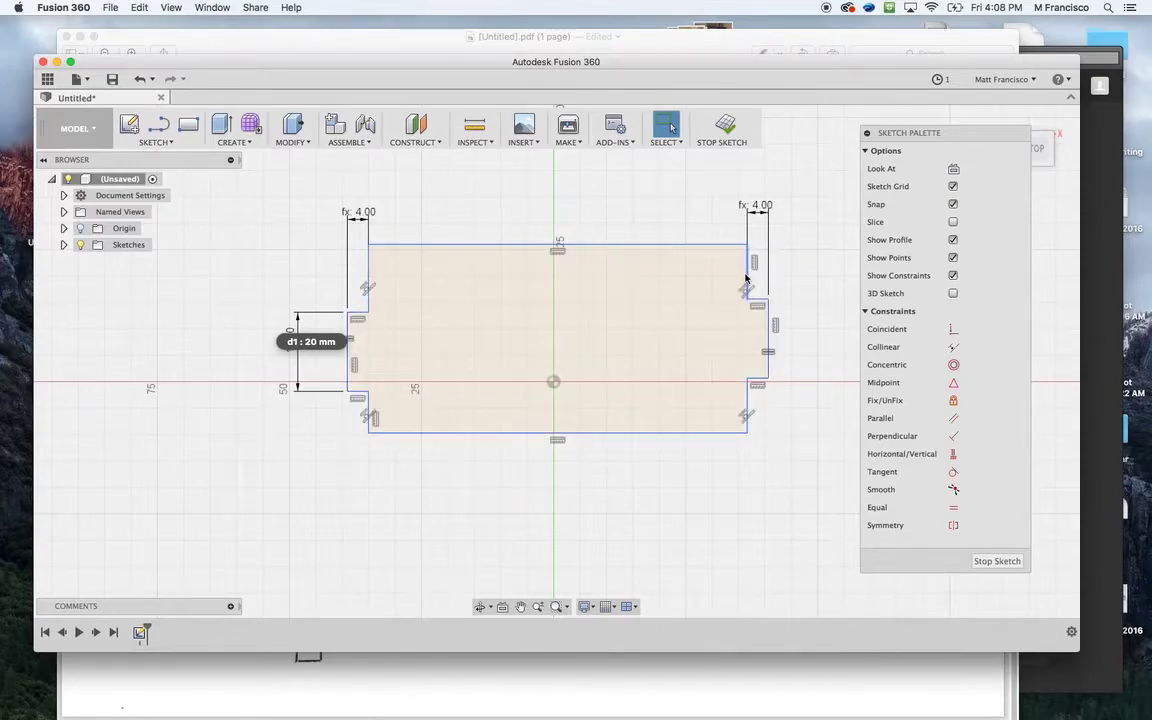
Constrain the upper and lower notch edges equal, first on the right side, then the left
left_click(745, 278)
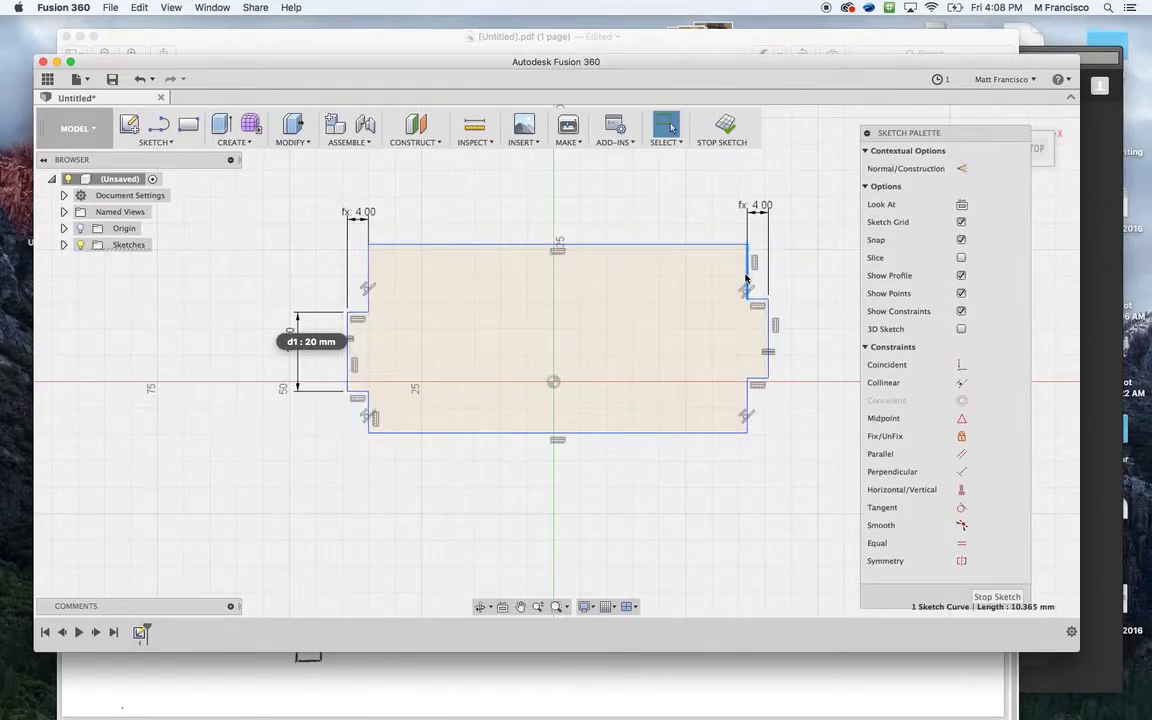
left_click(748, 406)
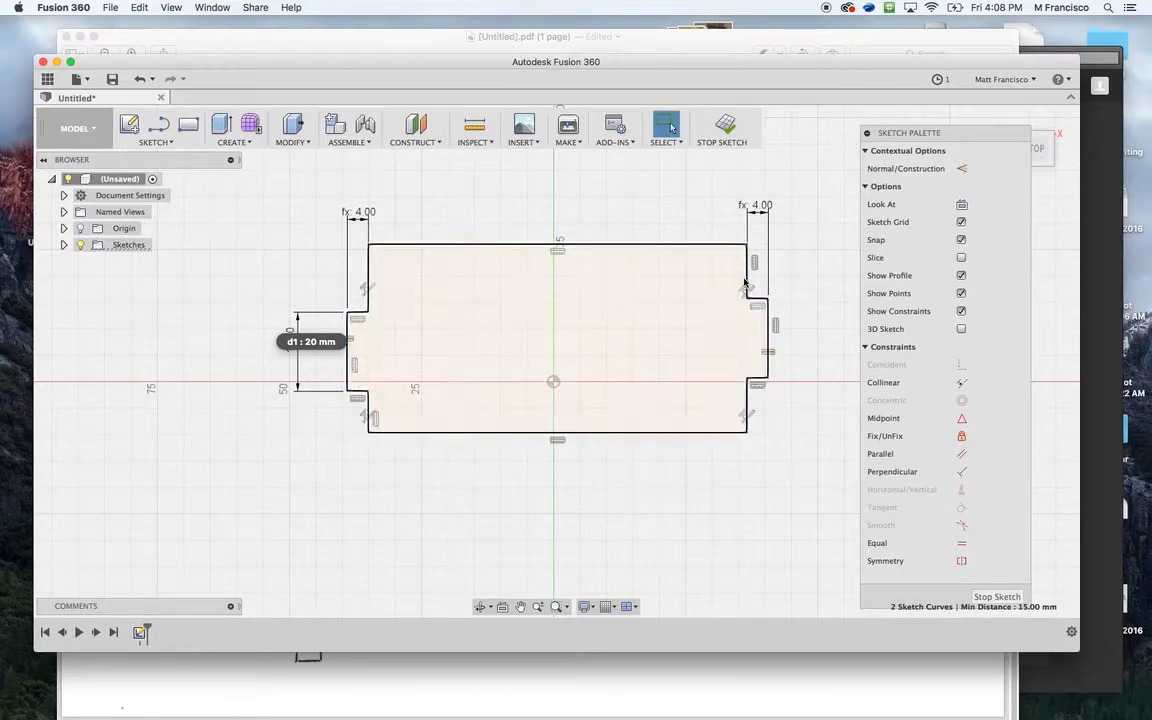
left_click(960, 542)
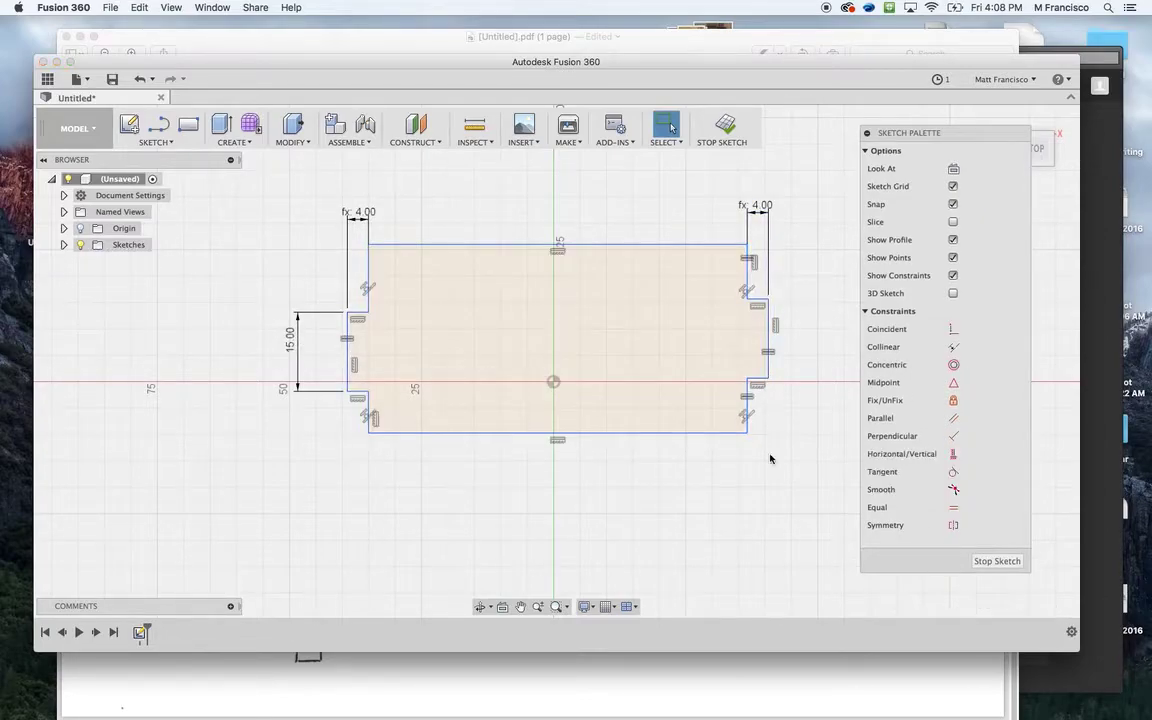
left_click(368, 275)
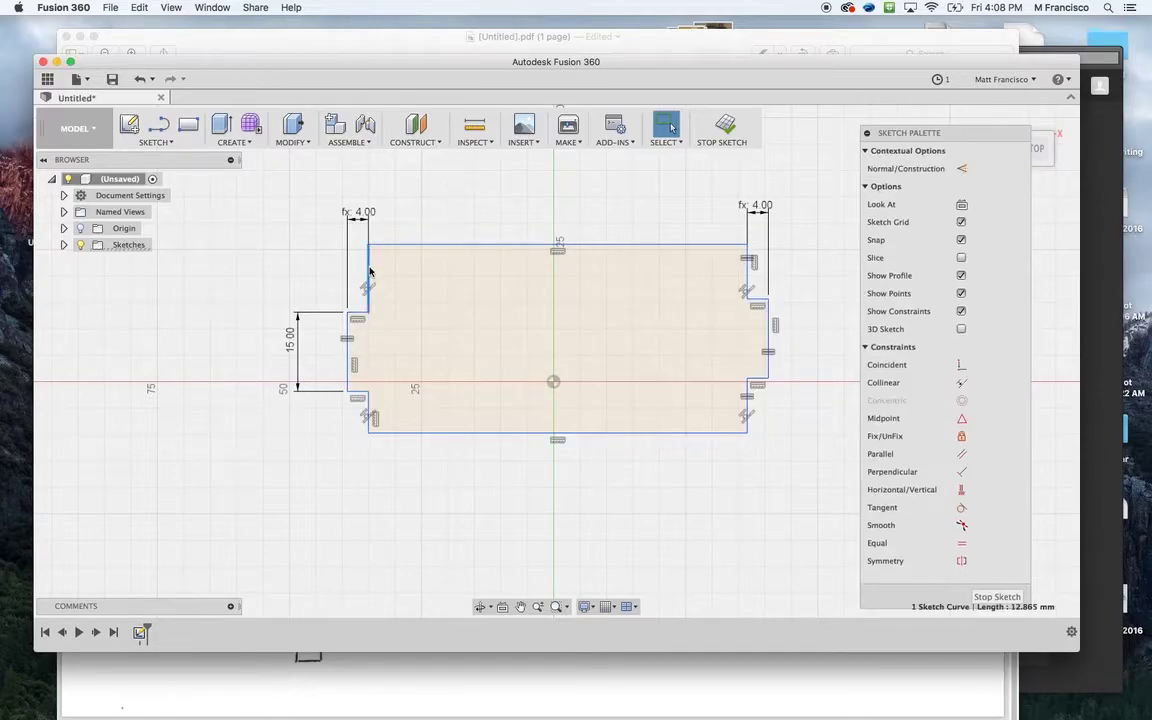
left_click(368, 412)
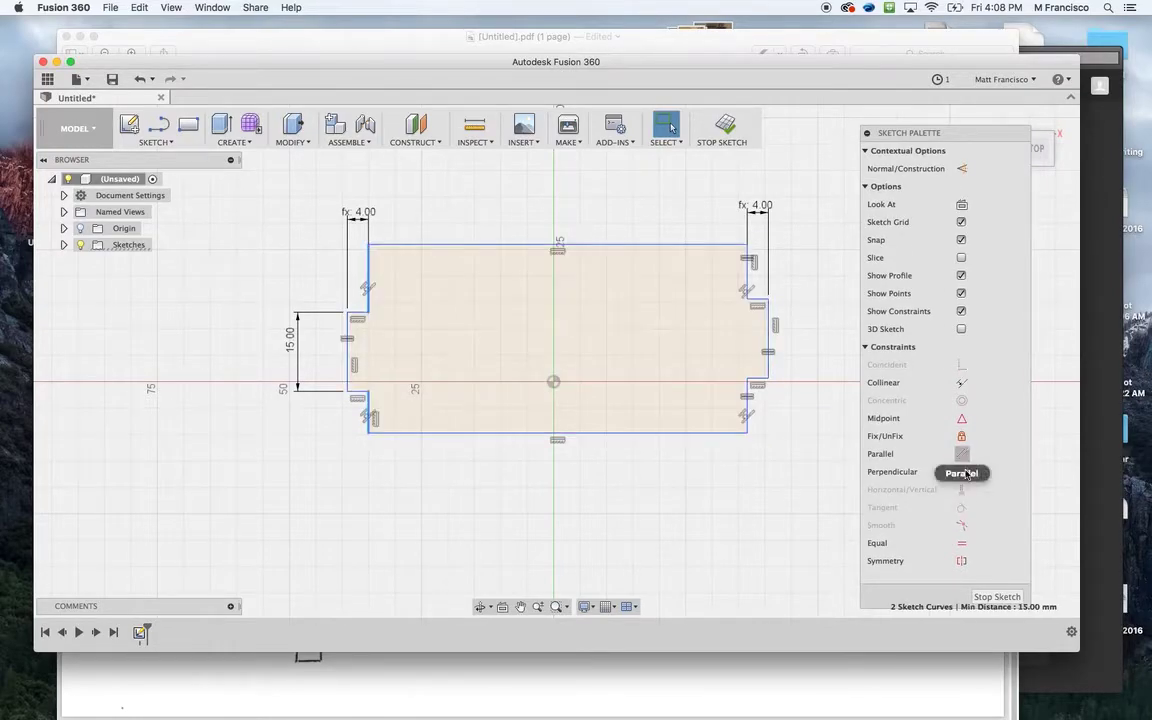
left_click(964, 546)
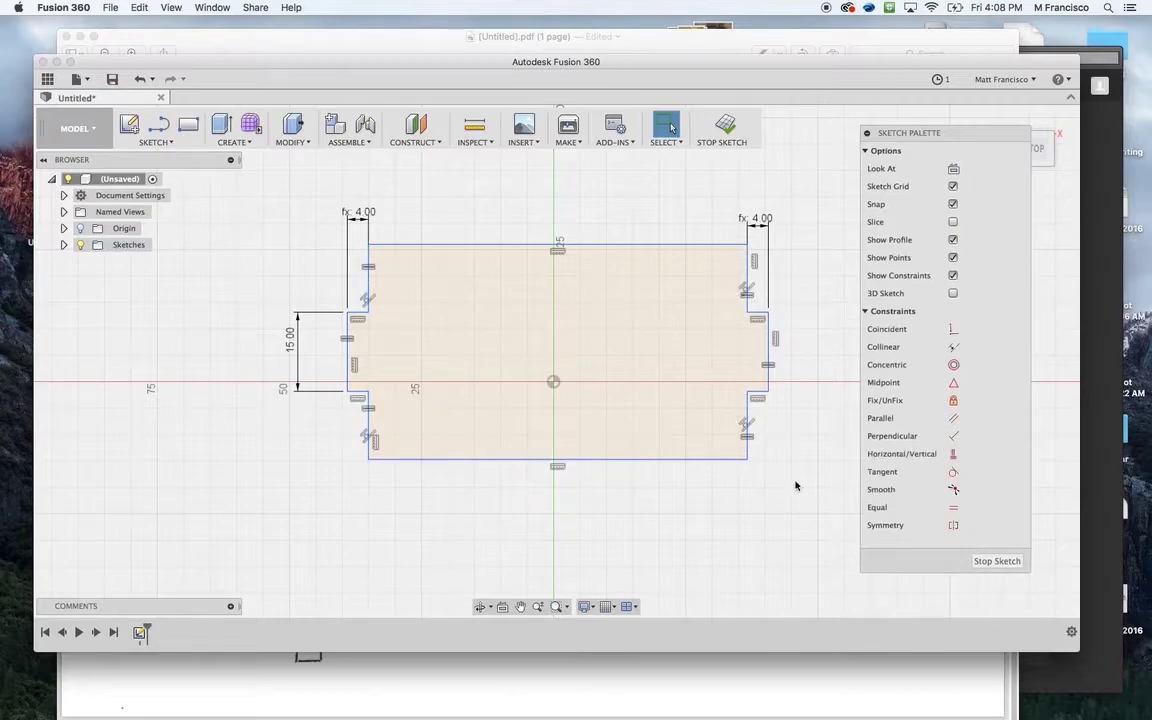
scroll(505, 293, "down", 3)
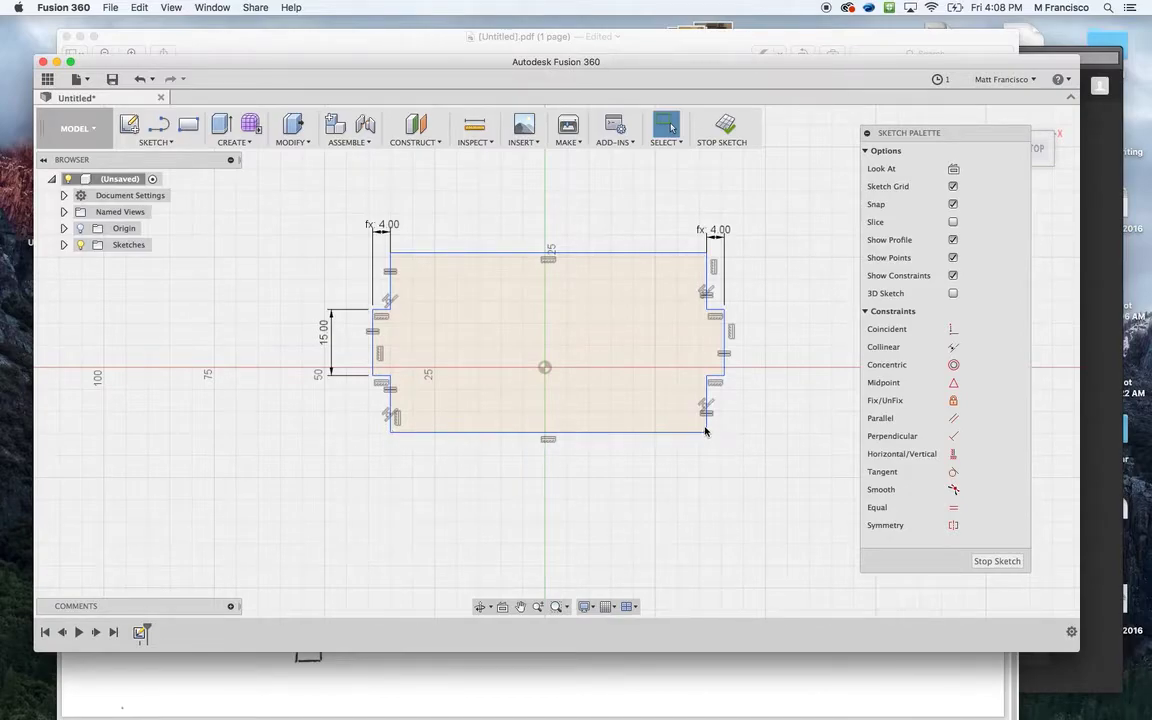
mouse_move(570, 536)
middle_mouse_down()
mouse_move(437, 452)
mouse_move(587, 508)
middle_mouse_up()
scroll(455, 471, "down", 4)
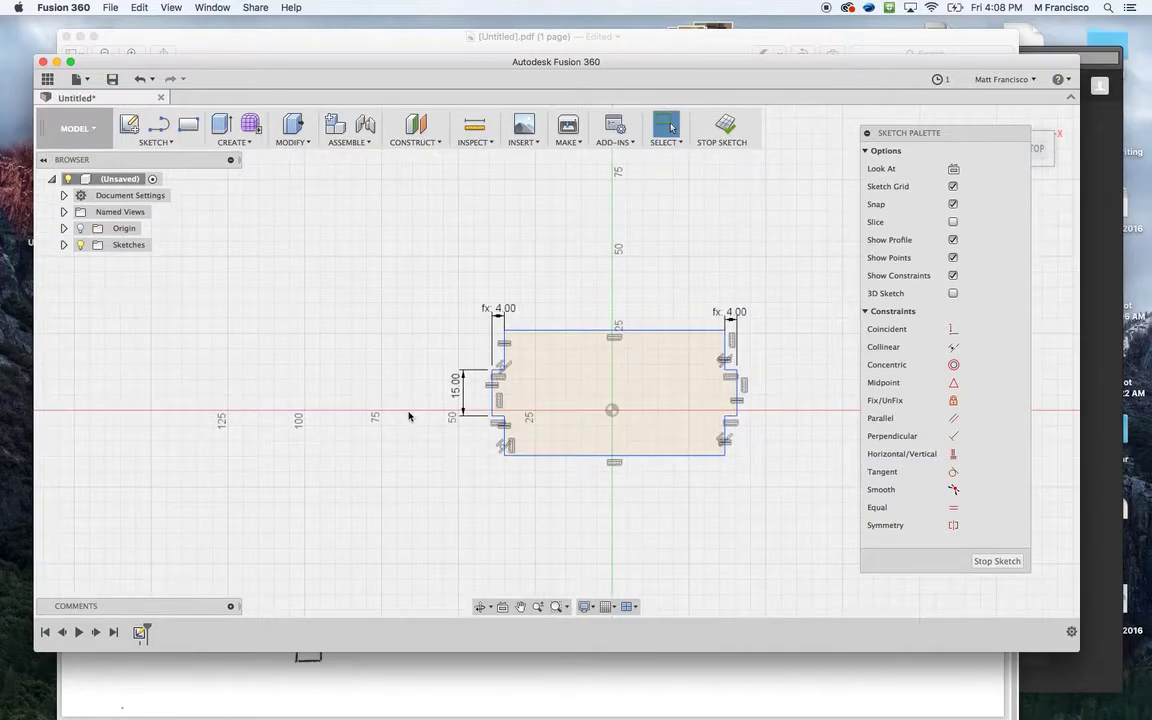
scroll(406, 417, "up", 2)
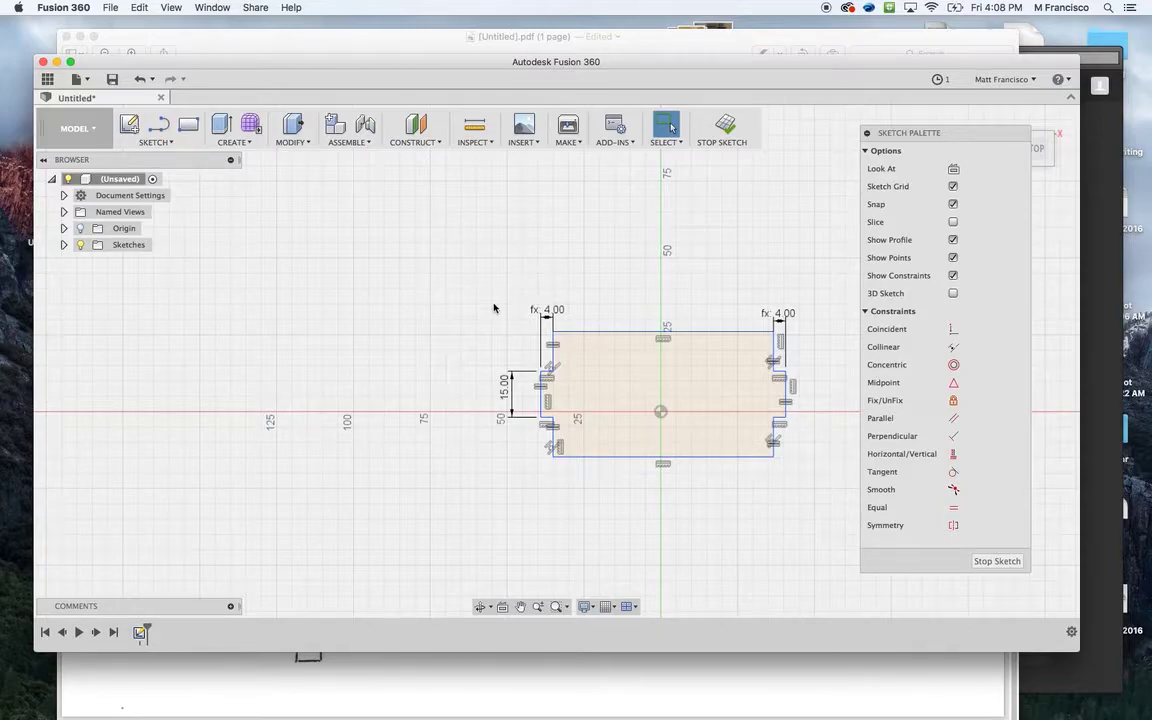
scroll(424, 334, "down", 1)
middle_click_drag(424, 334, 535, 324)
scroll(745, 387, "up", 1)
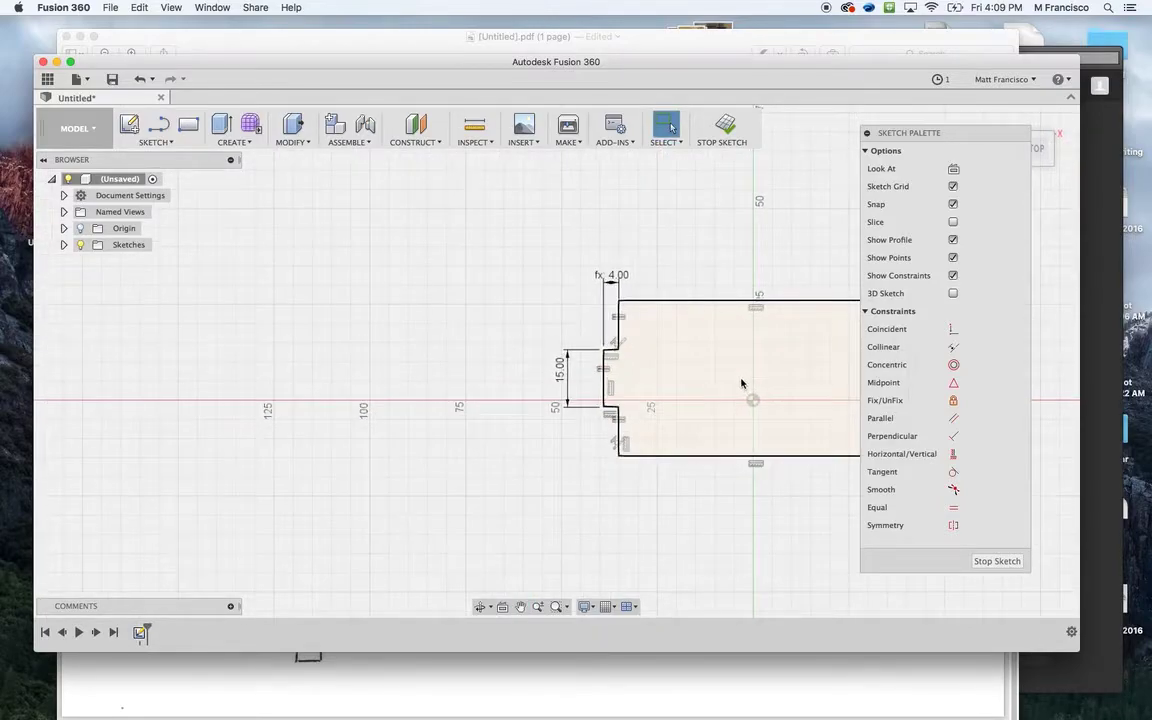
mouse_move(745, 391)
middle_mouse_down()
mouse_move(527, 337)
mouse_move(698, 363)
middle_mouse_up()
scroll(530, 340, "down", 1)
Draw a large rectangle to the left of the fingered panel
key("Escape")
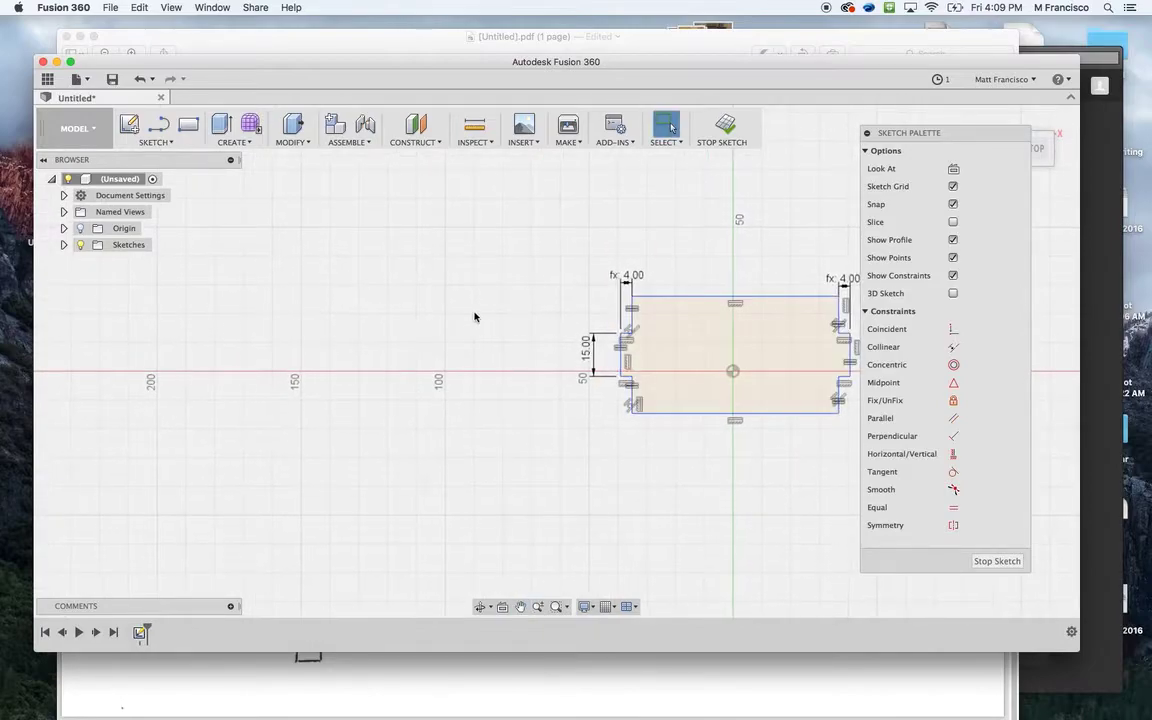
key("r")
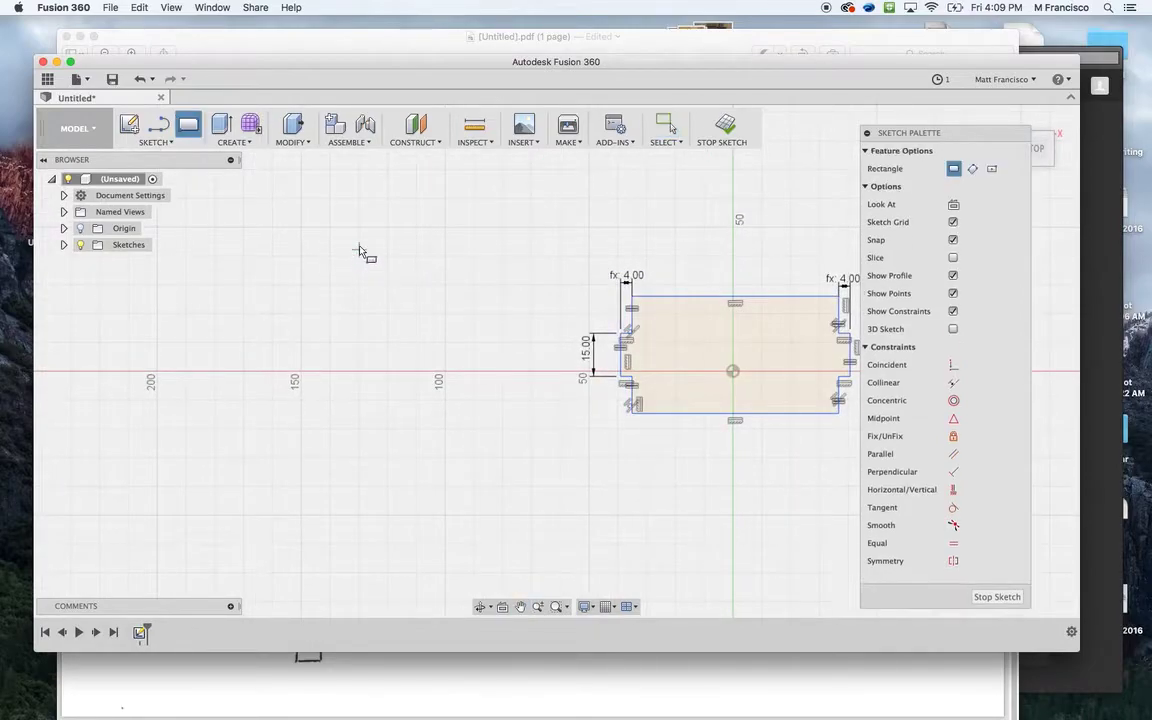
left_click(296, 239)
left_click(568, 449)
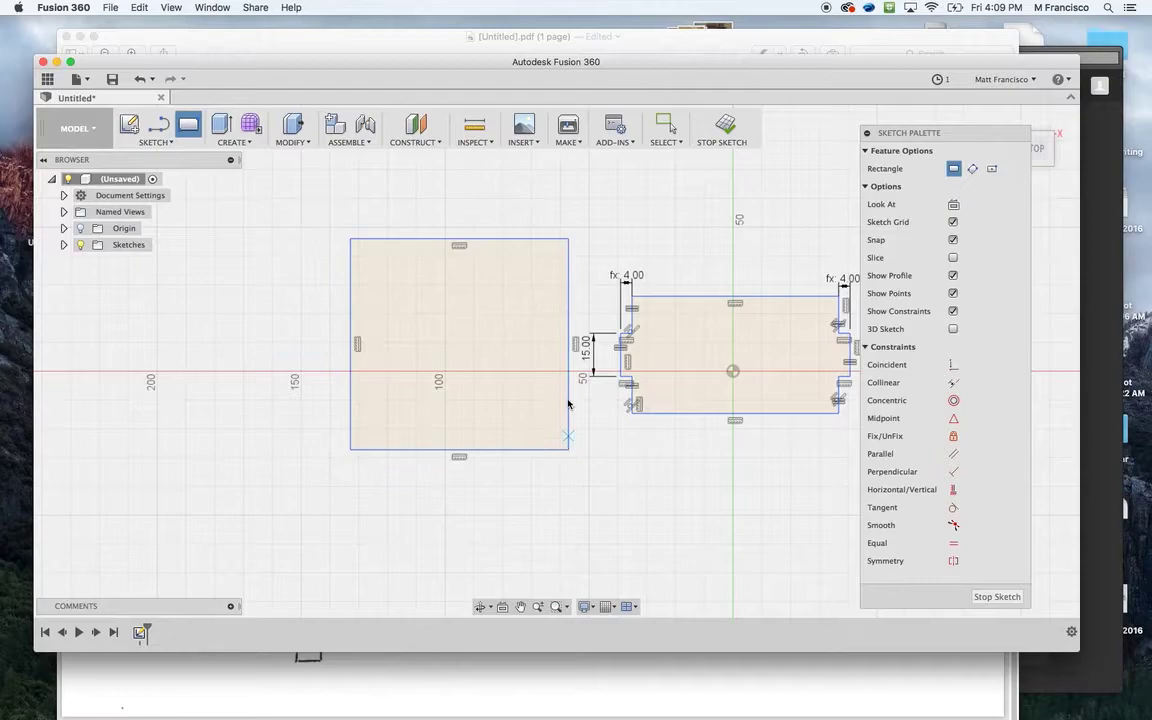
mouse_move(641, 253)
middle_mouse_down()
mouse_move(594, 247)
mouse_move(637, 289)
middle_mouse_up()
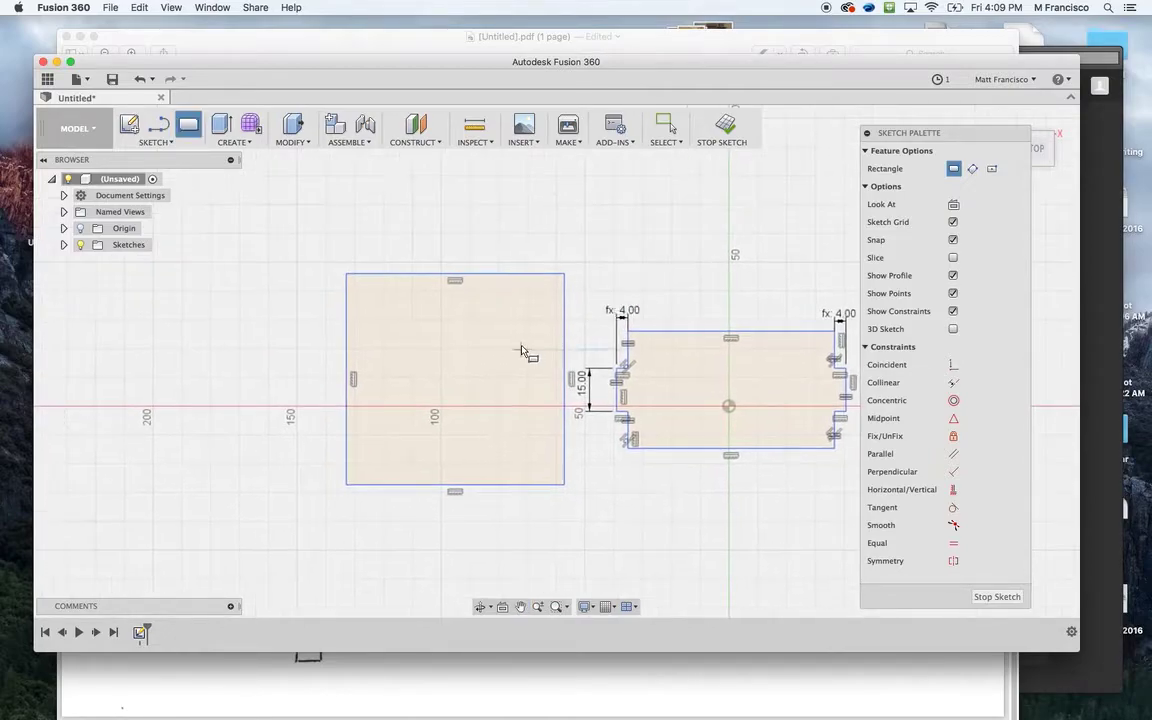
Draw two narrow vertical slot rectangles inside the large rectangle
left_click(528, 350)
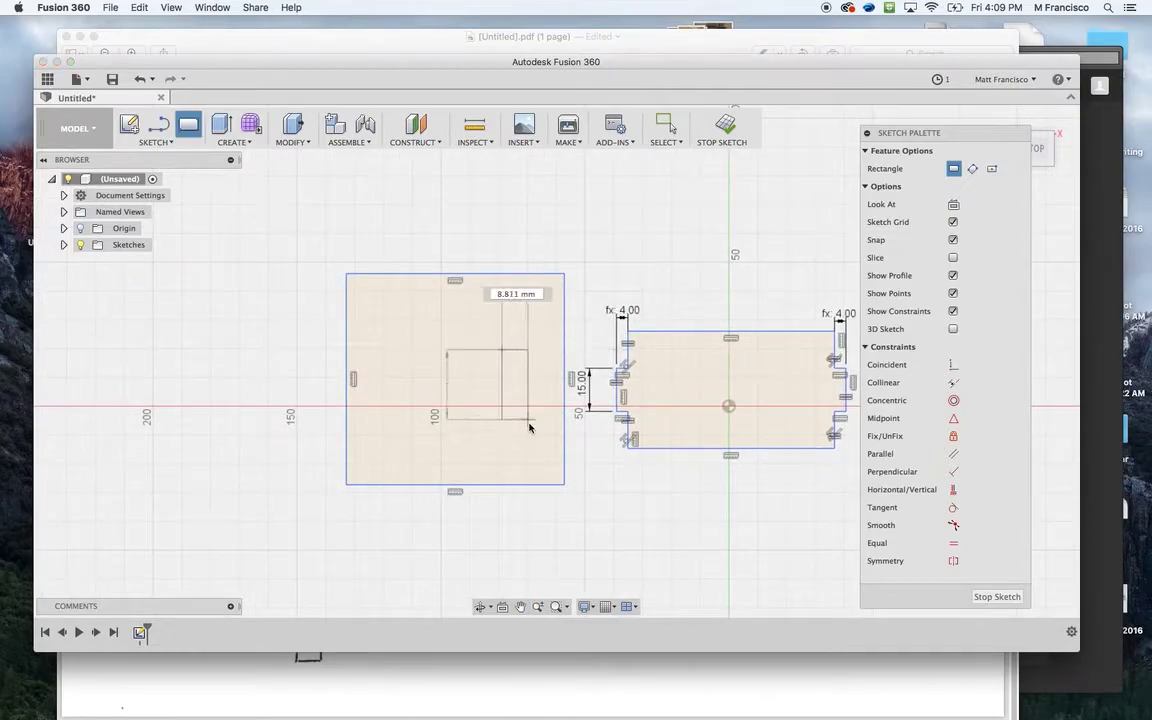
left_click(392, 335)
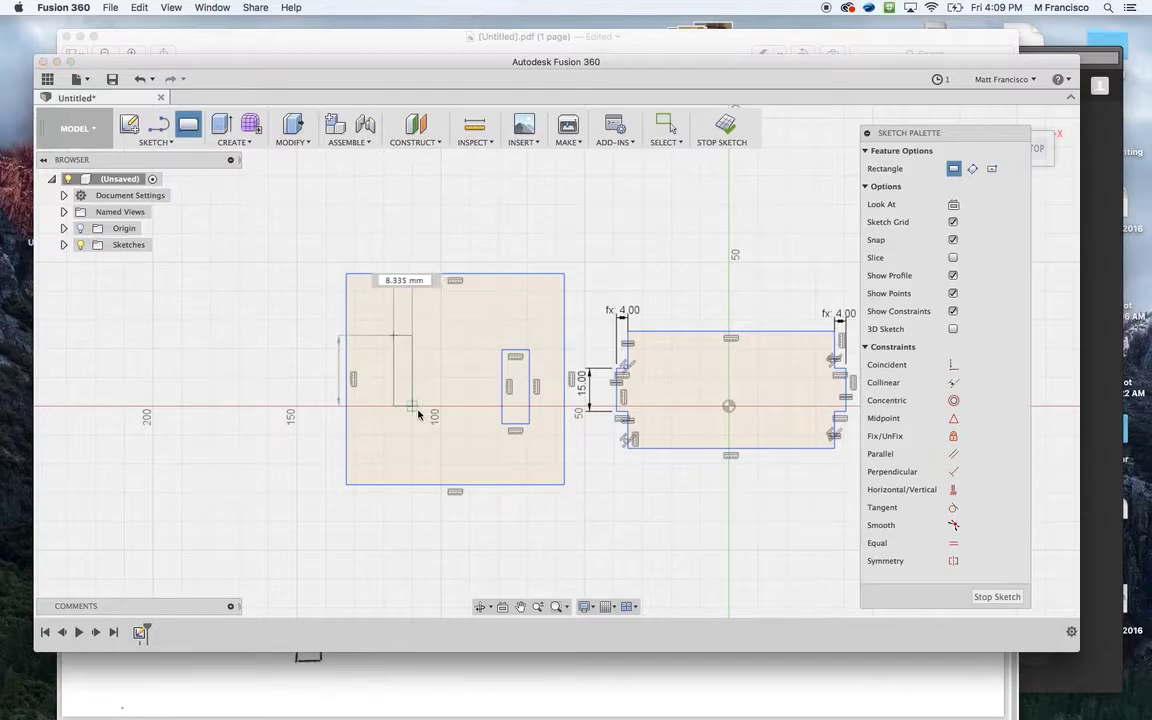
left_click(419, 412)
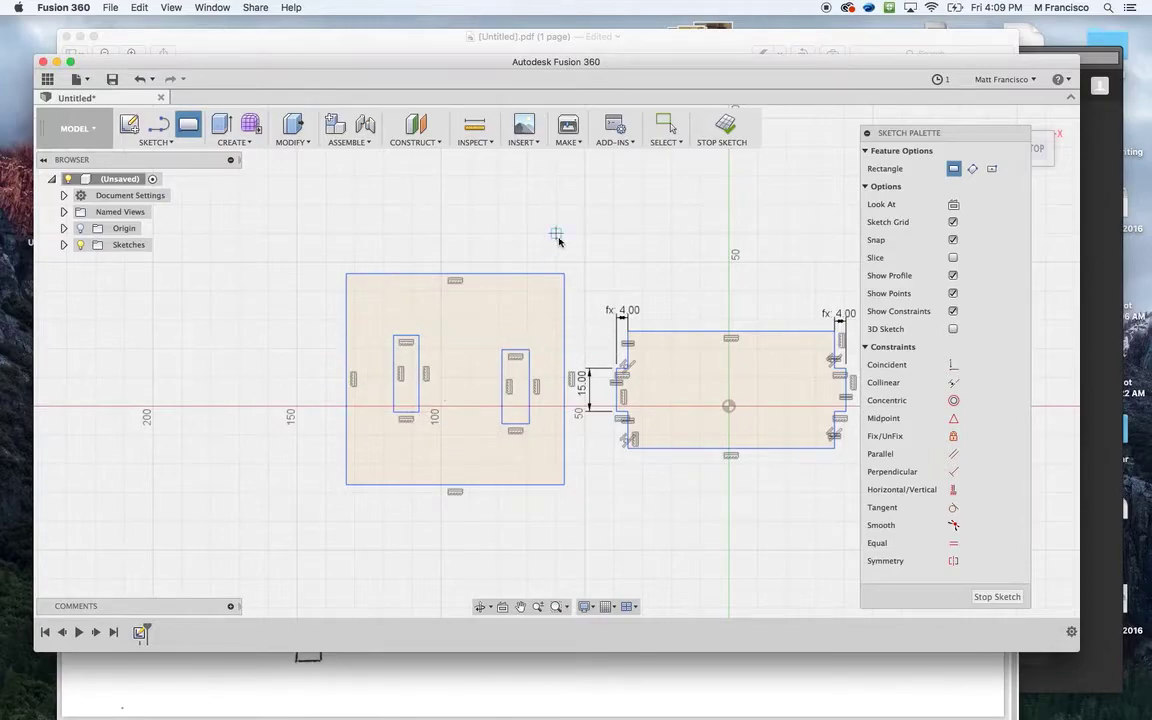
scroll(647, 277, "up", 3)
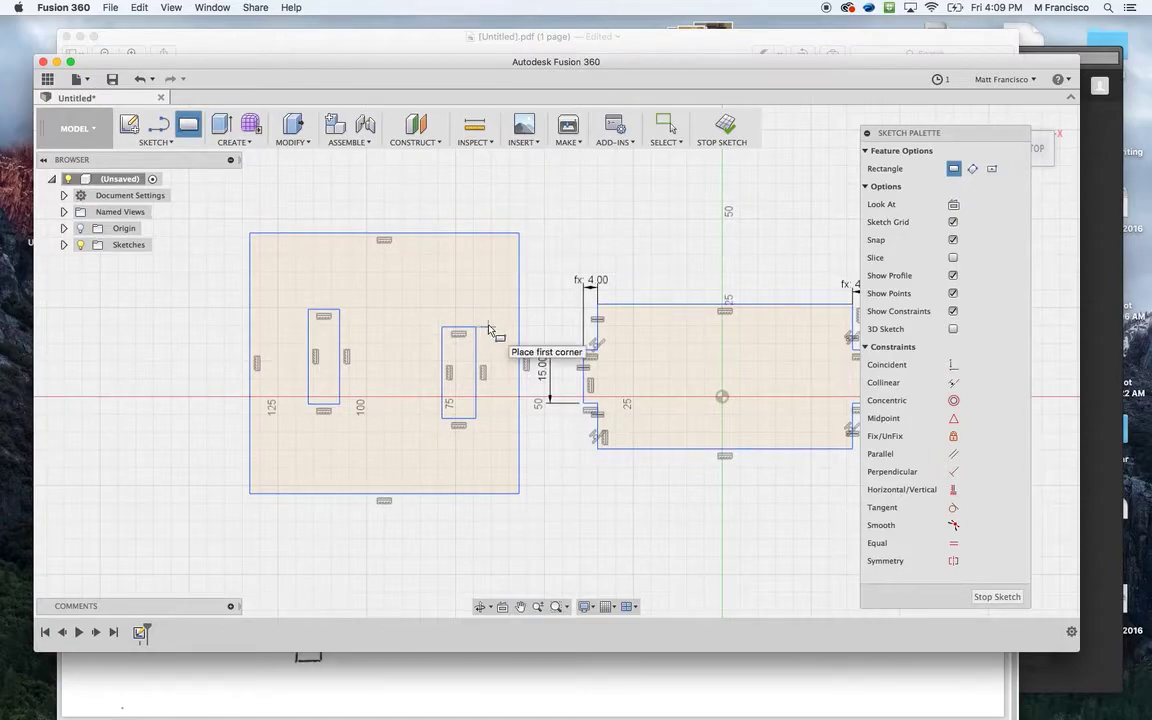
key("super+Tab")
key("super+Tab")
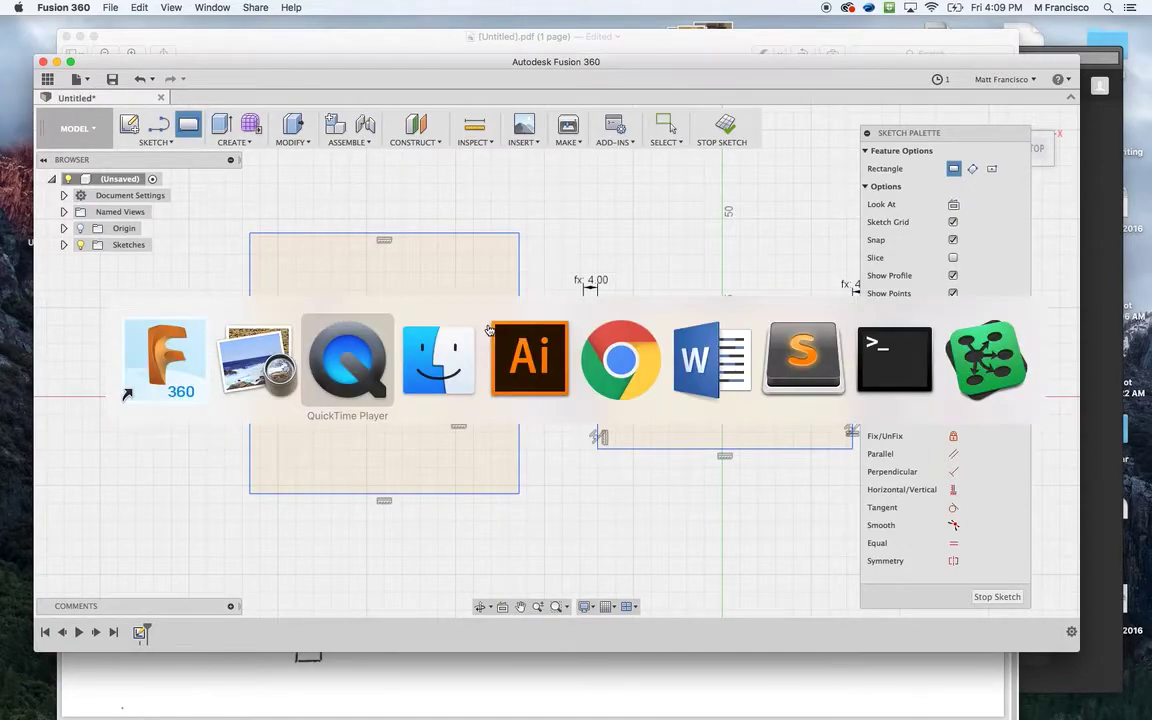
key("super+Tab")
key("super+shift+Tab")
key("super+shift+Tab")
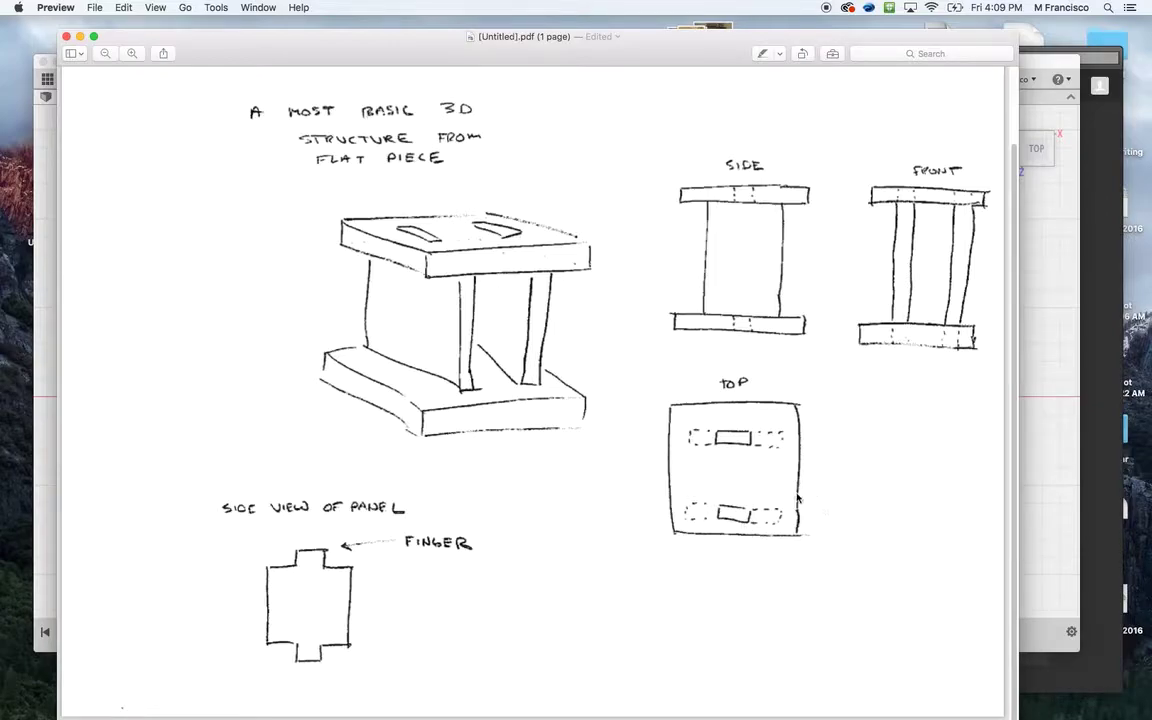
key("super+Tab")
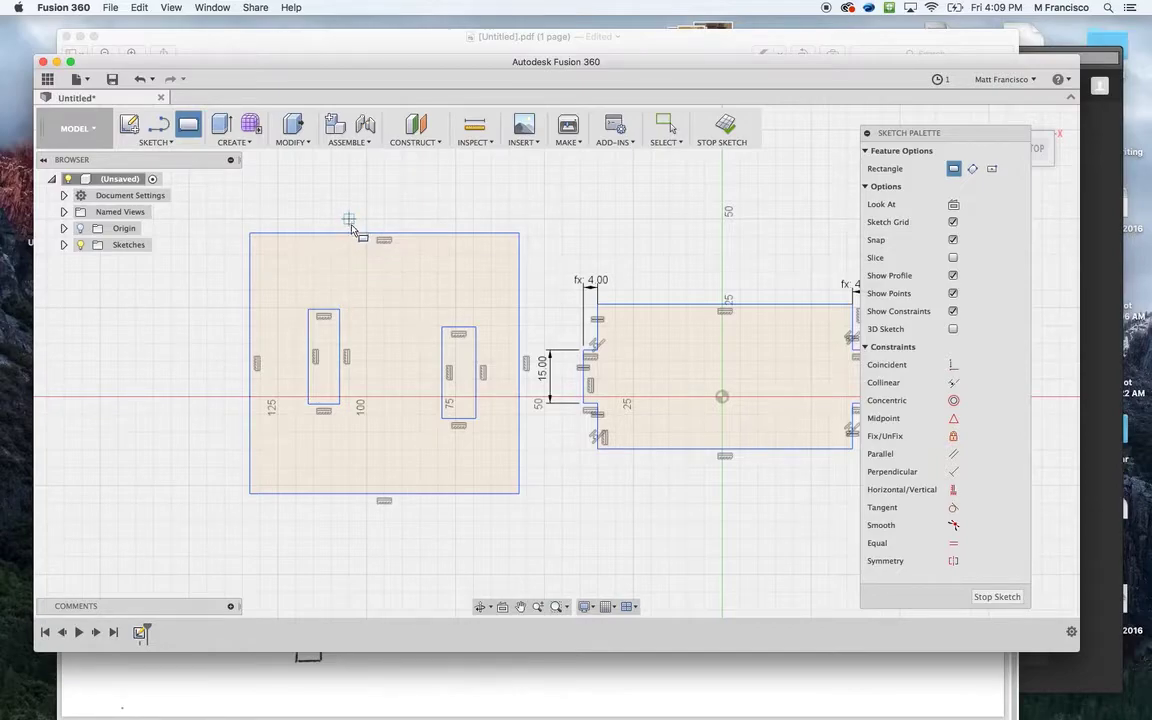
Draw two full-height vertical lines inside the large panel, inset from each side, and select both
key("Escape")
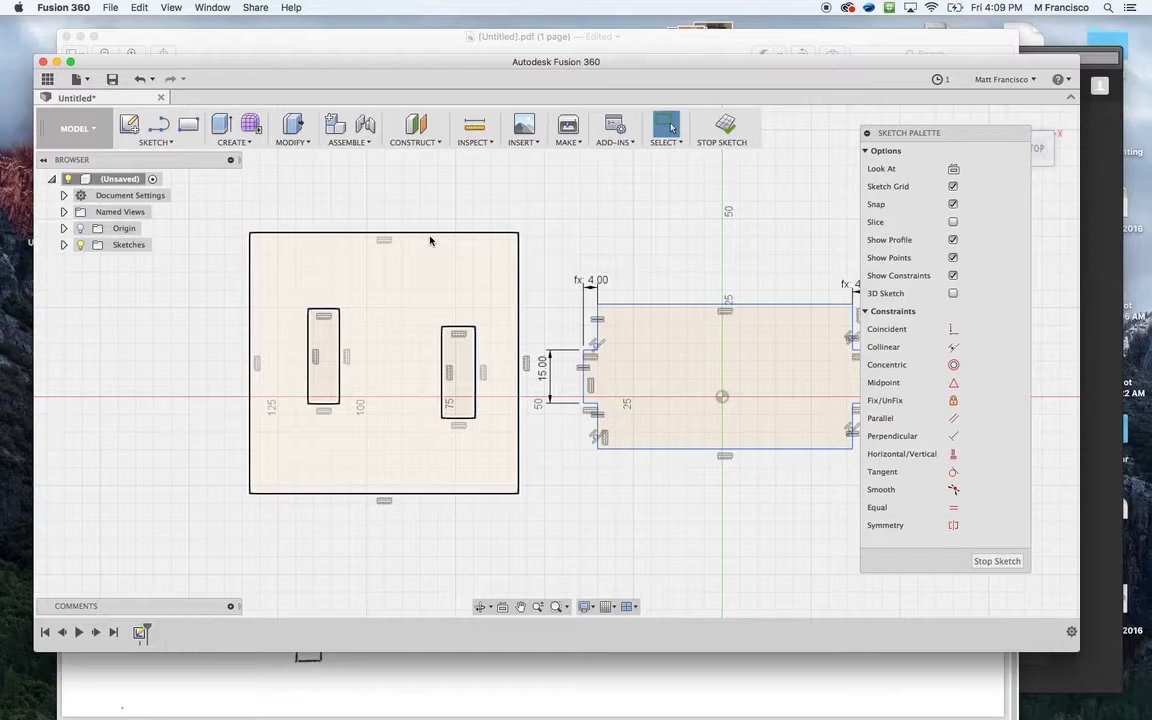
key("l")
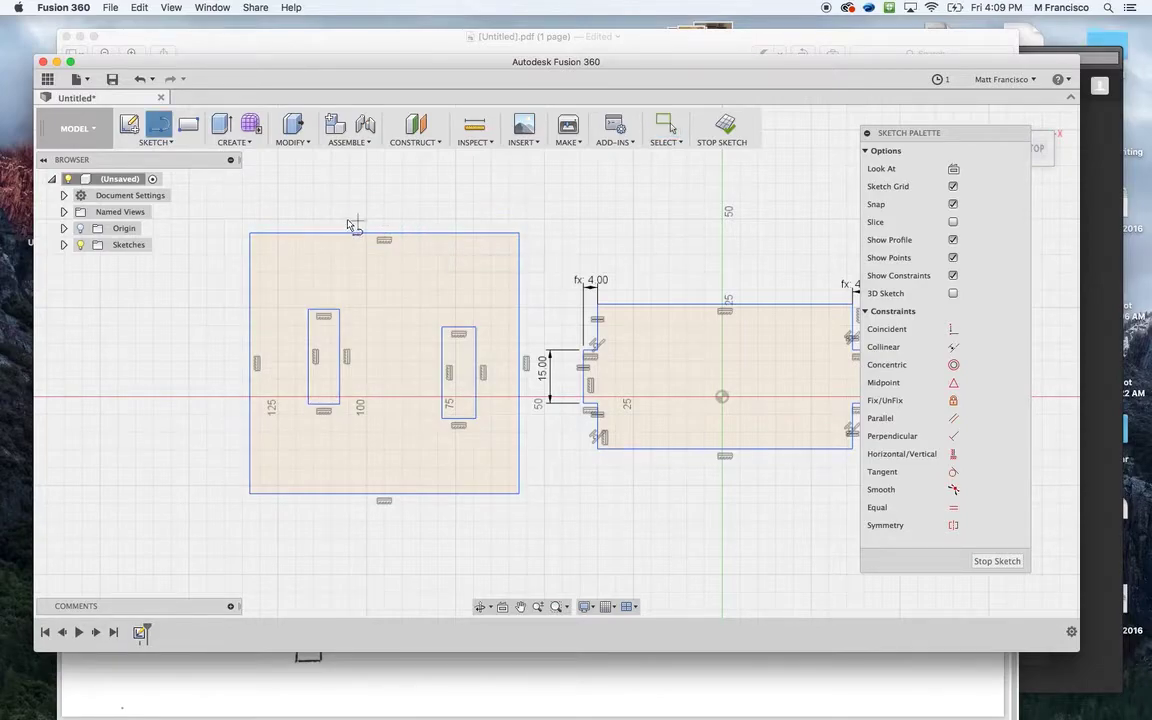
left_click(293, 235)
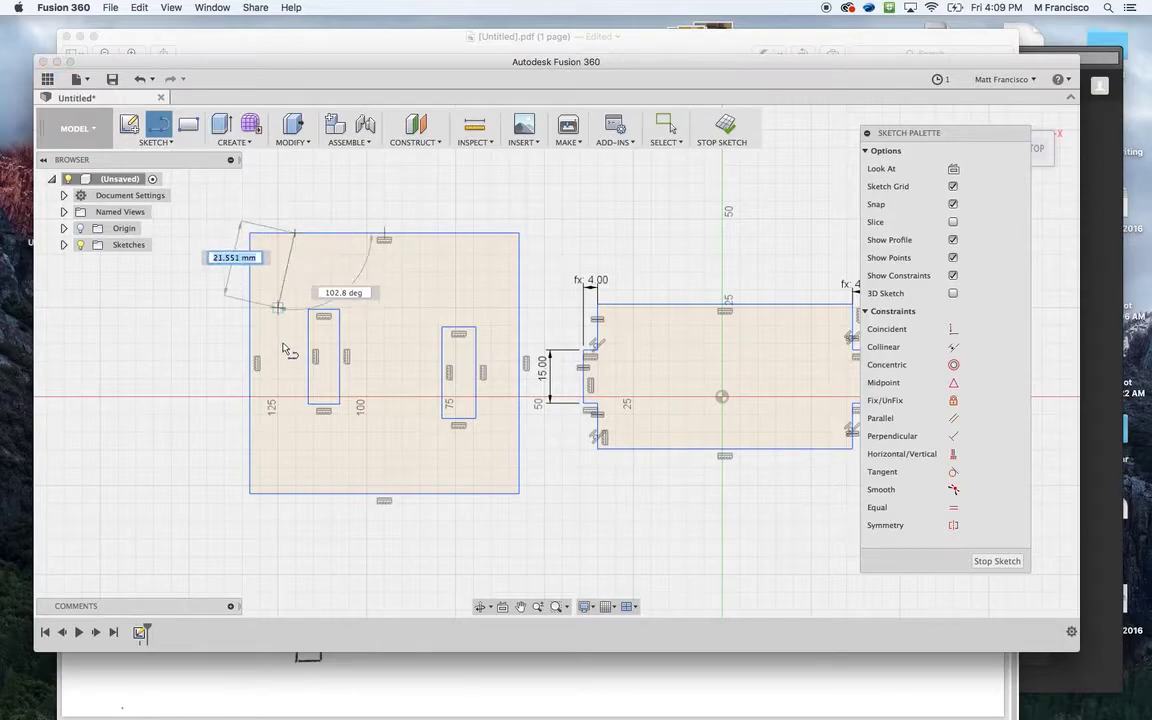
double_click(295, 492)
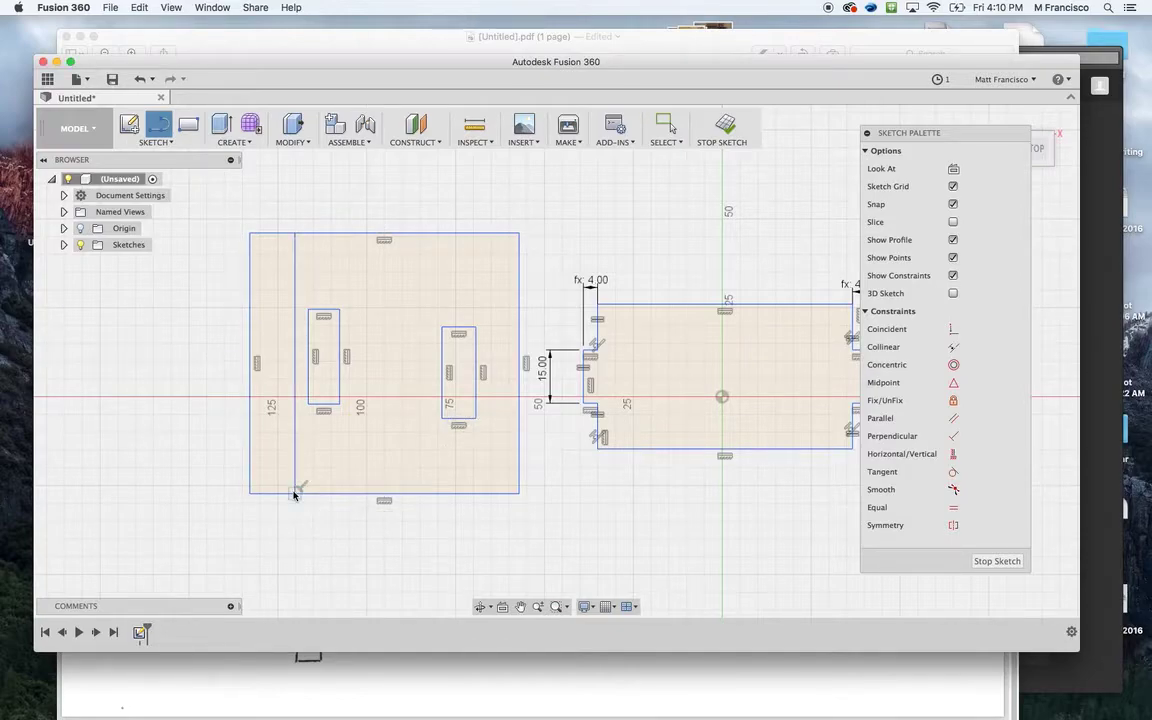
left_click(477, 494)
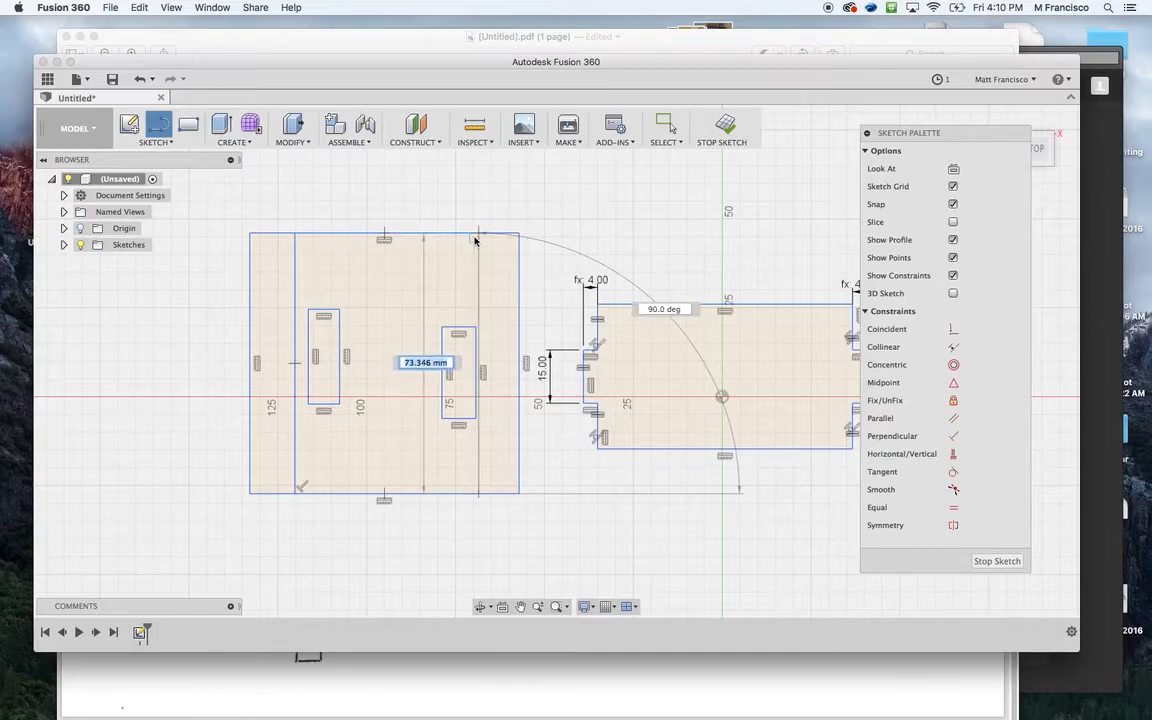
double_click(477, 236)
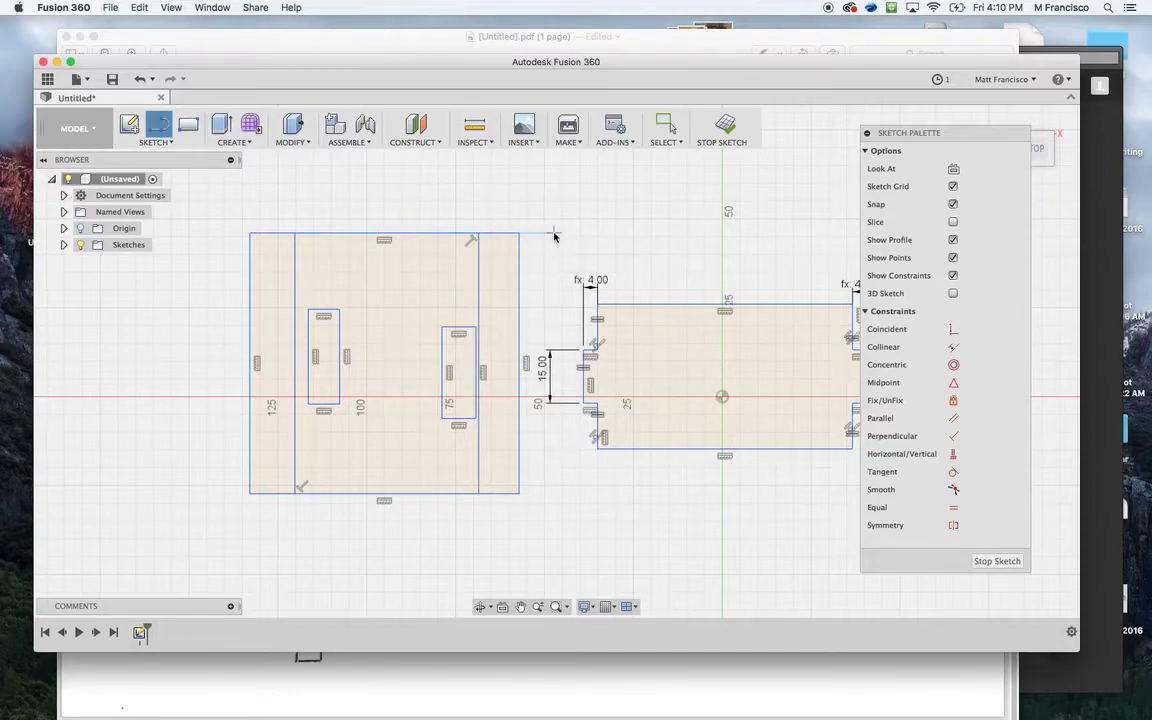
key("Escape")
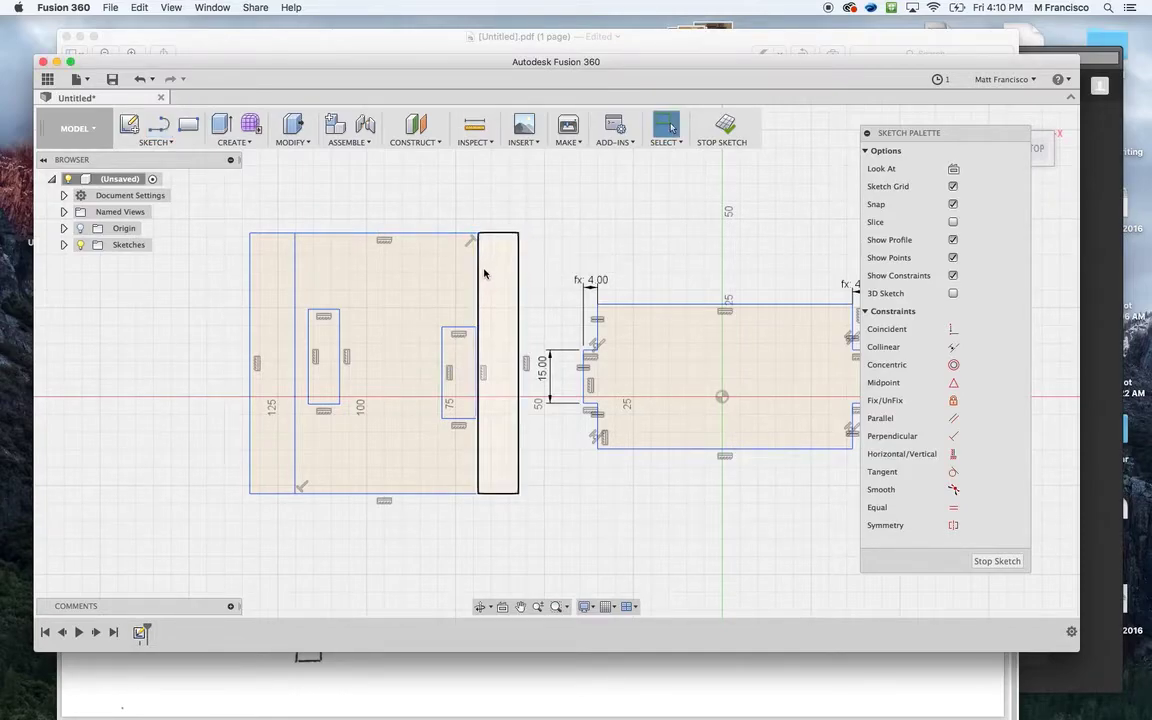
left_click(478, 286)
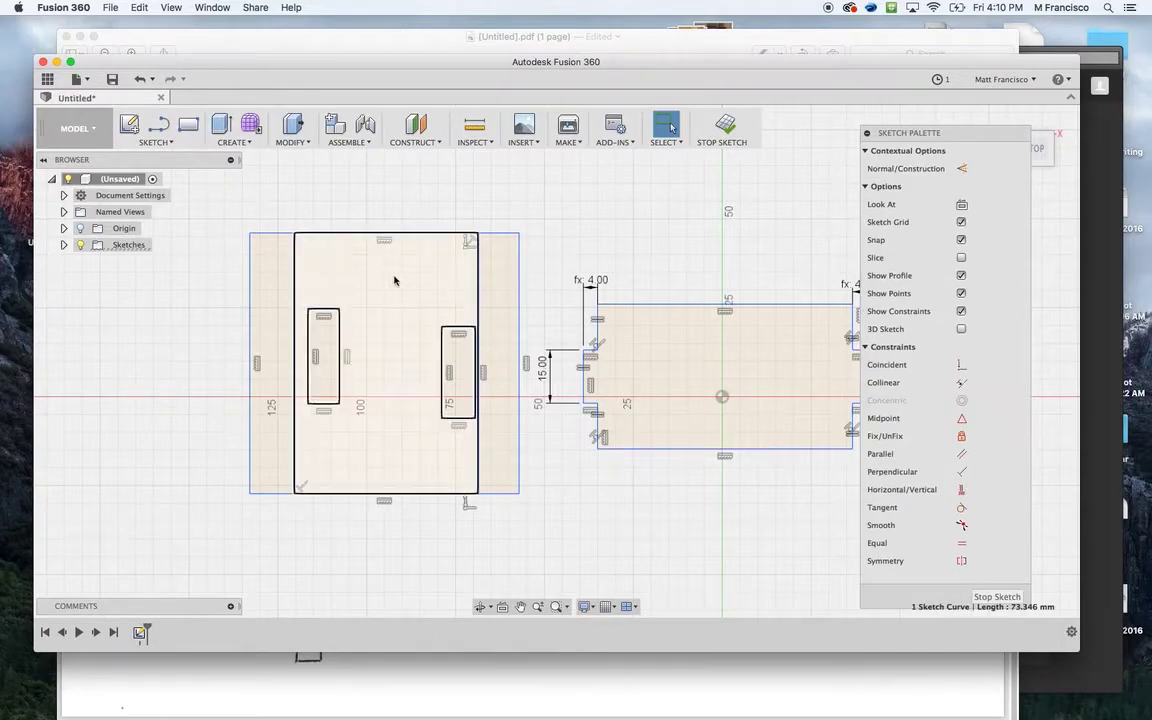
left_click(295, 275, "shift")
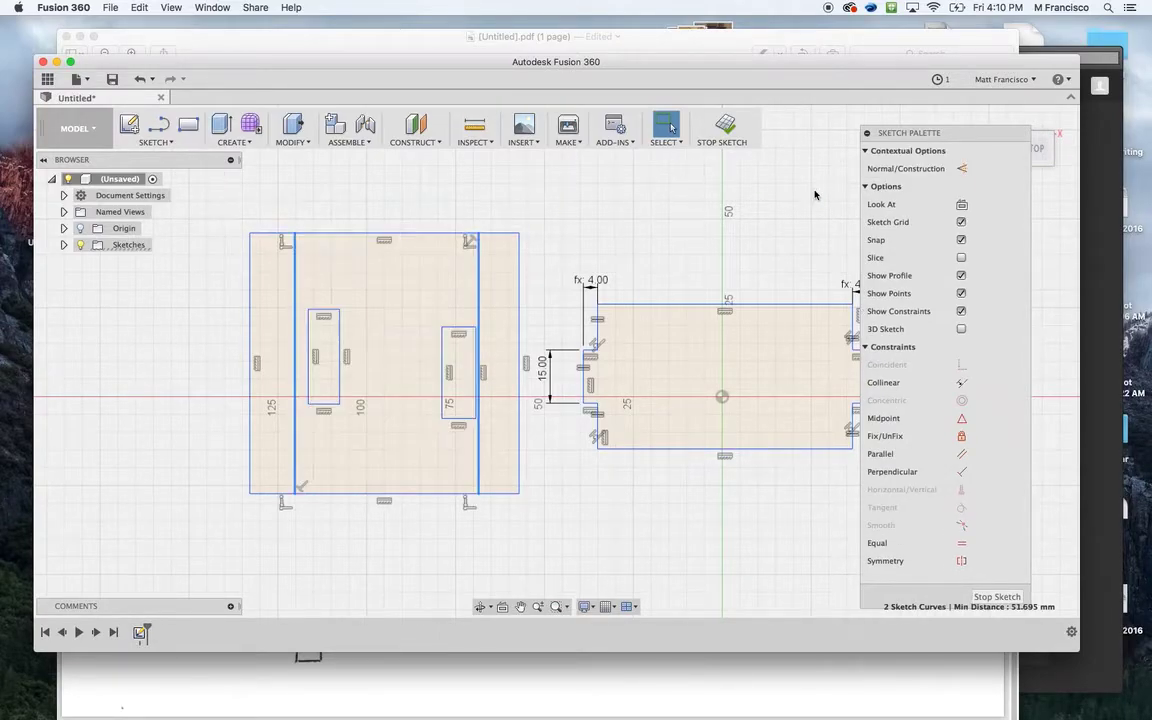
Make both vertical lines construction lines and midpoint-centre each slot rectangle on one
left_click(961, 168)
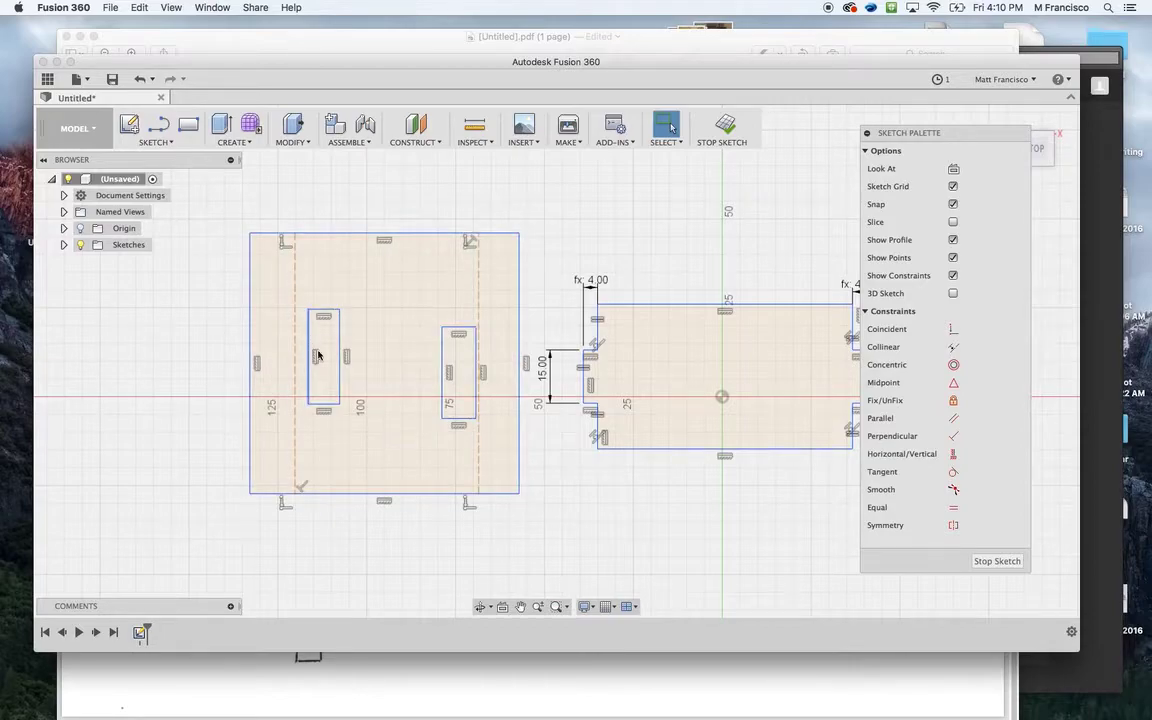
left_click(953, 382)
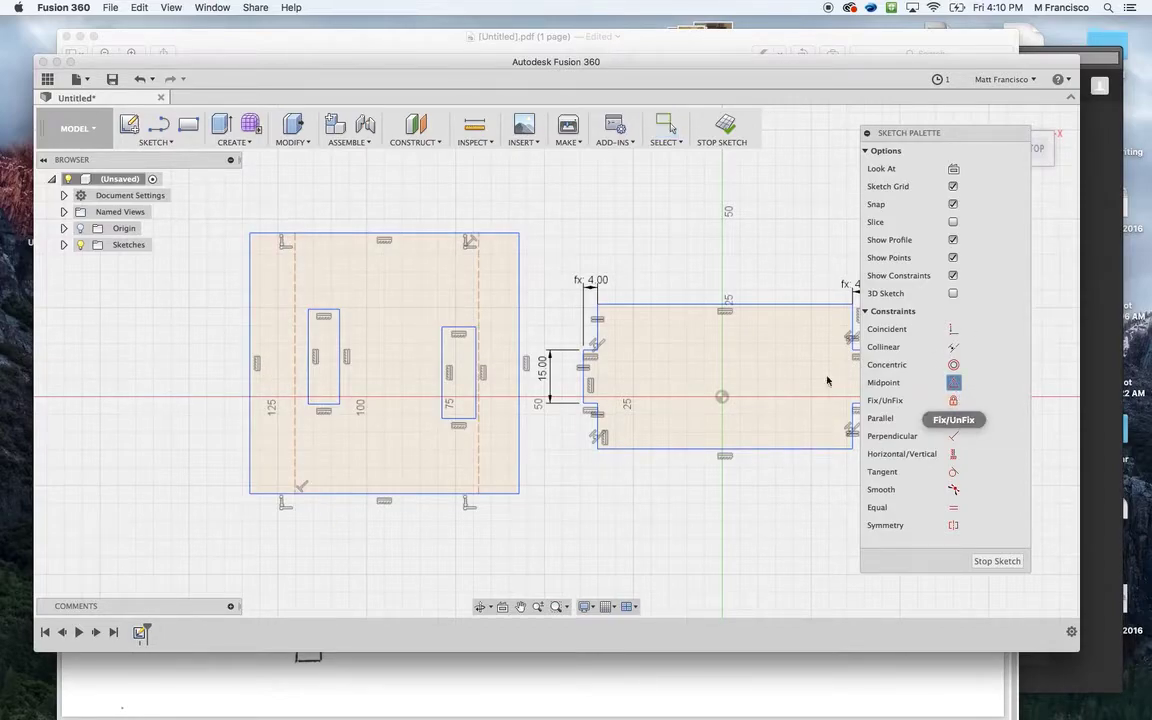
left_click(309, 357)
left_click(297, 368)
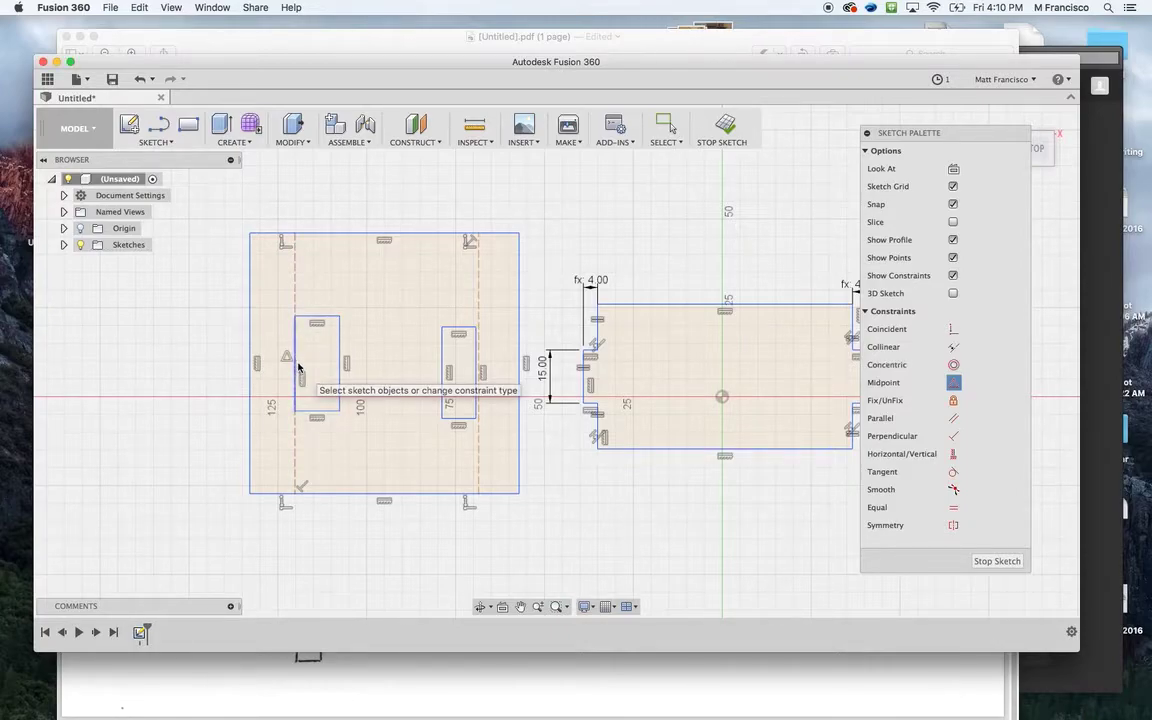
left_click(476, 372)
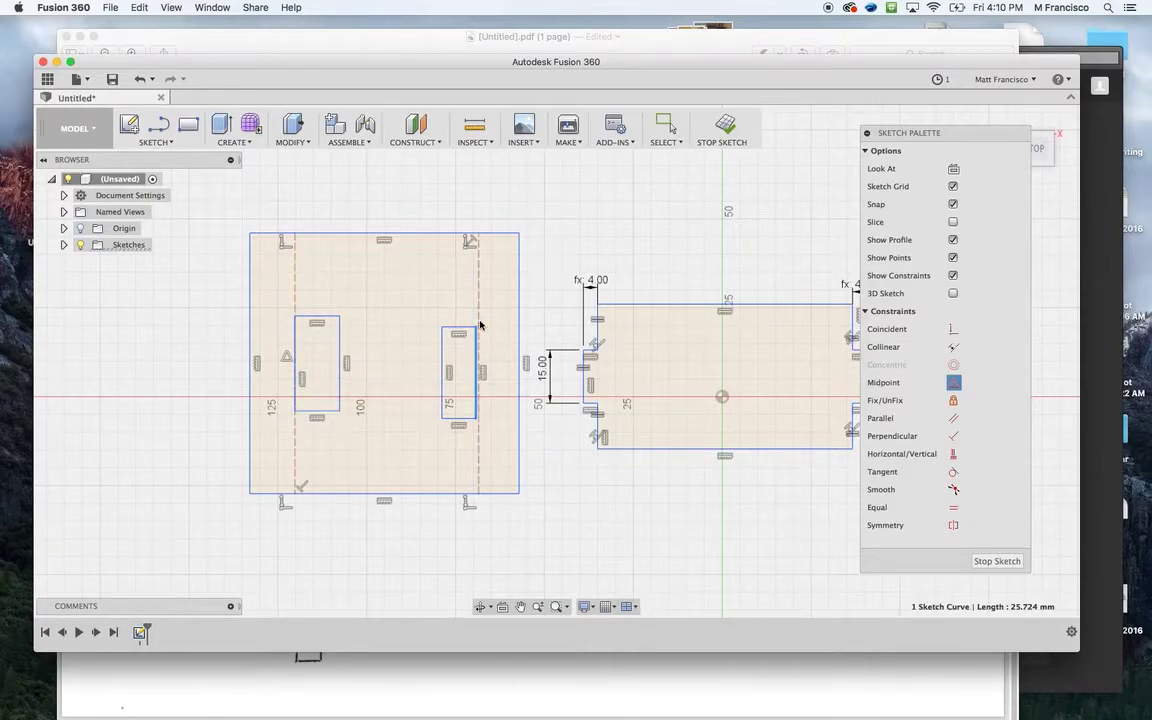
left_click(479, 325)
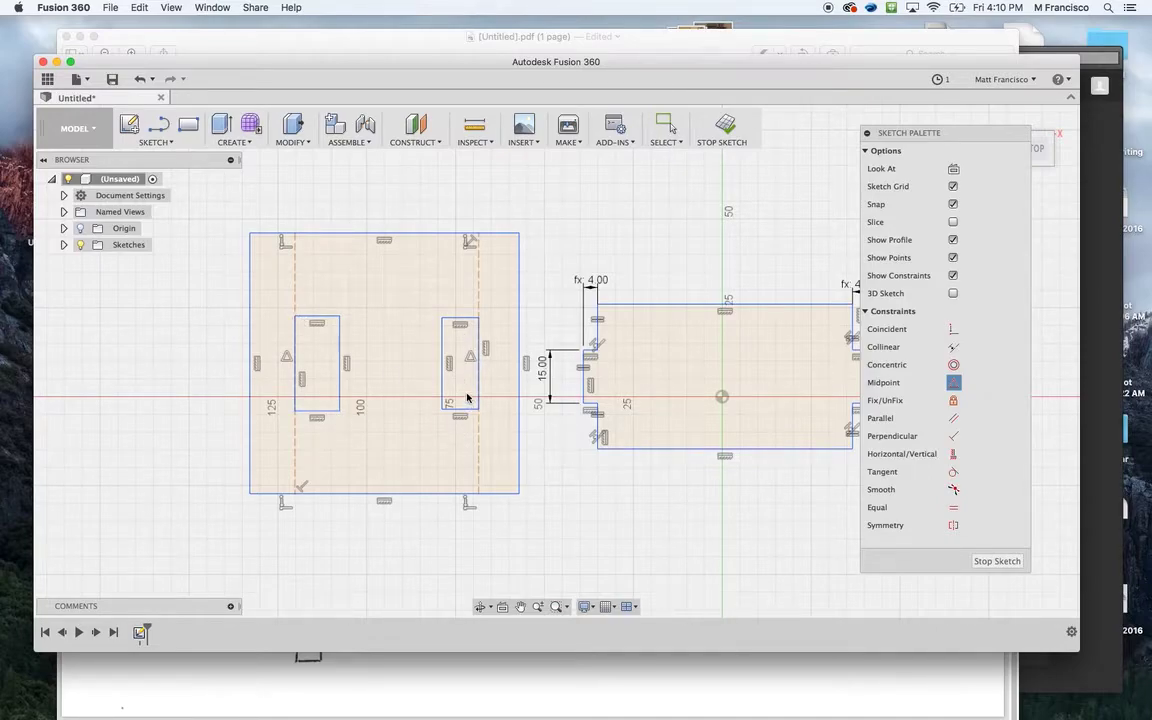
left_click(452, 337)
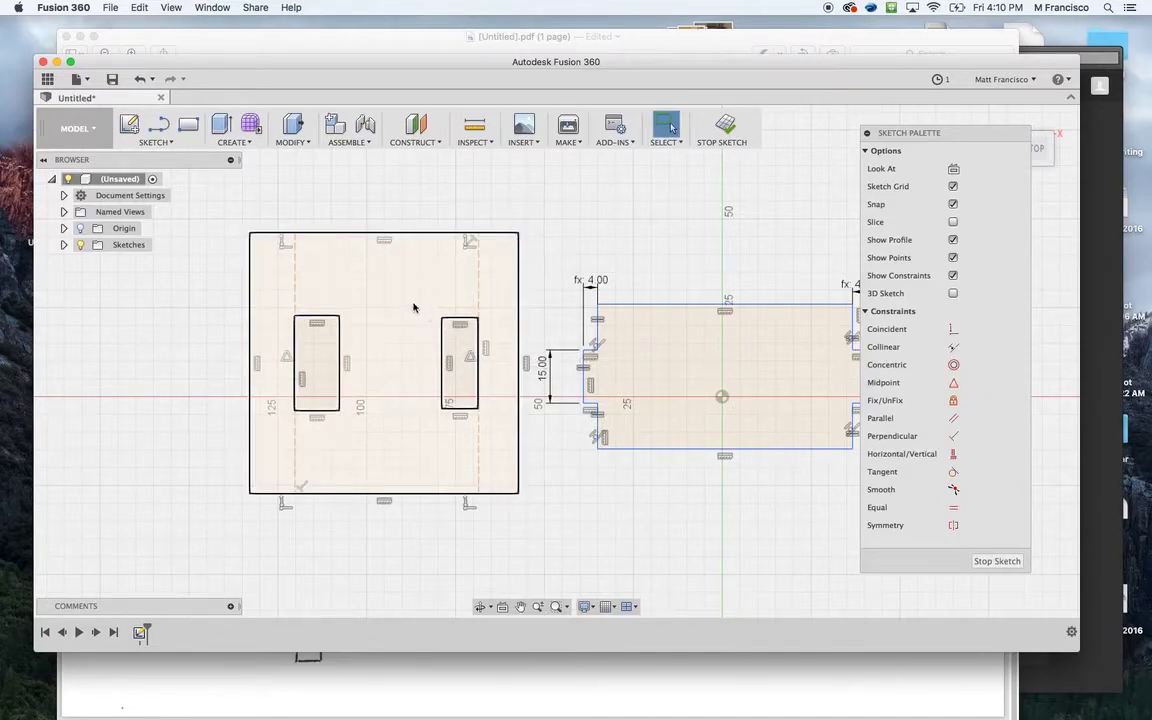
Dimension the top edges of both slots to the thickness parameter (4.00 mm)
key("l")
left_click(295, 316)
left_click(295, 268)
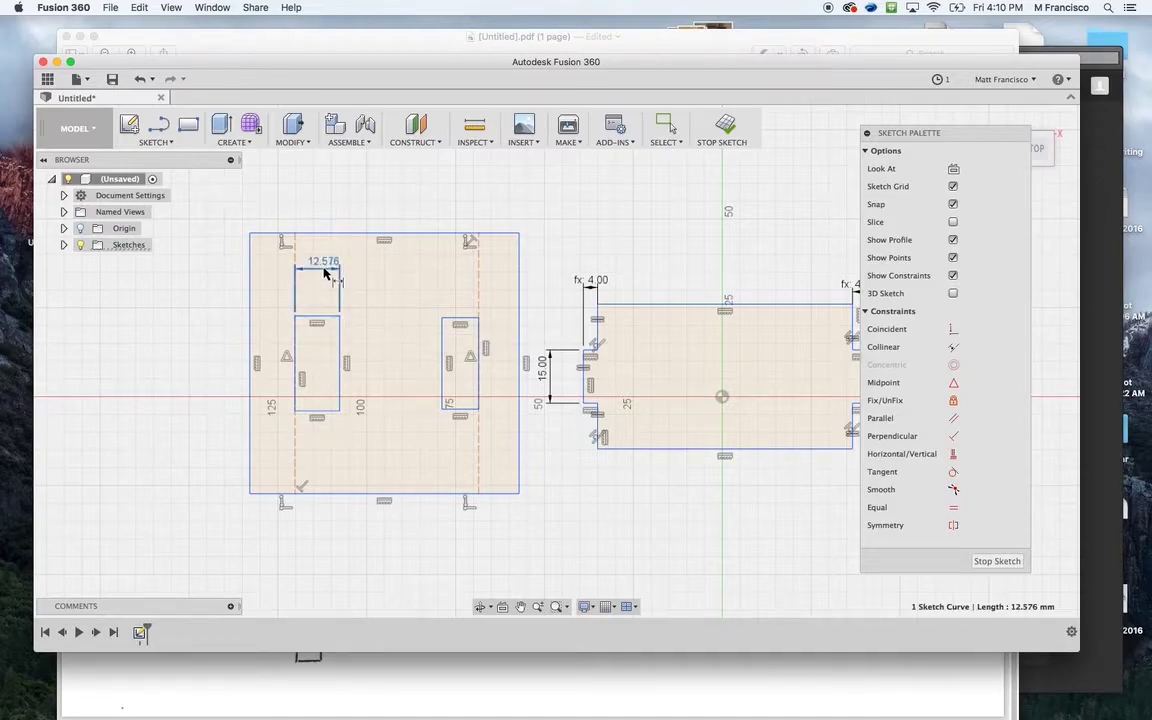
left_click(325, 270)
type("thi")
key("Return")
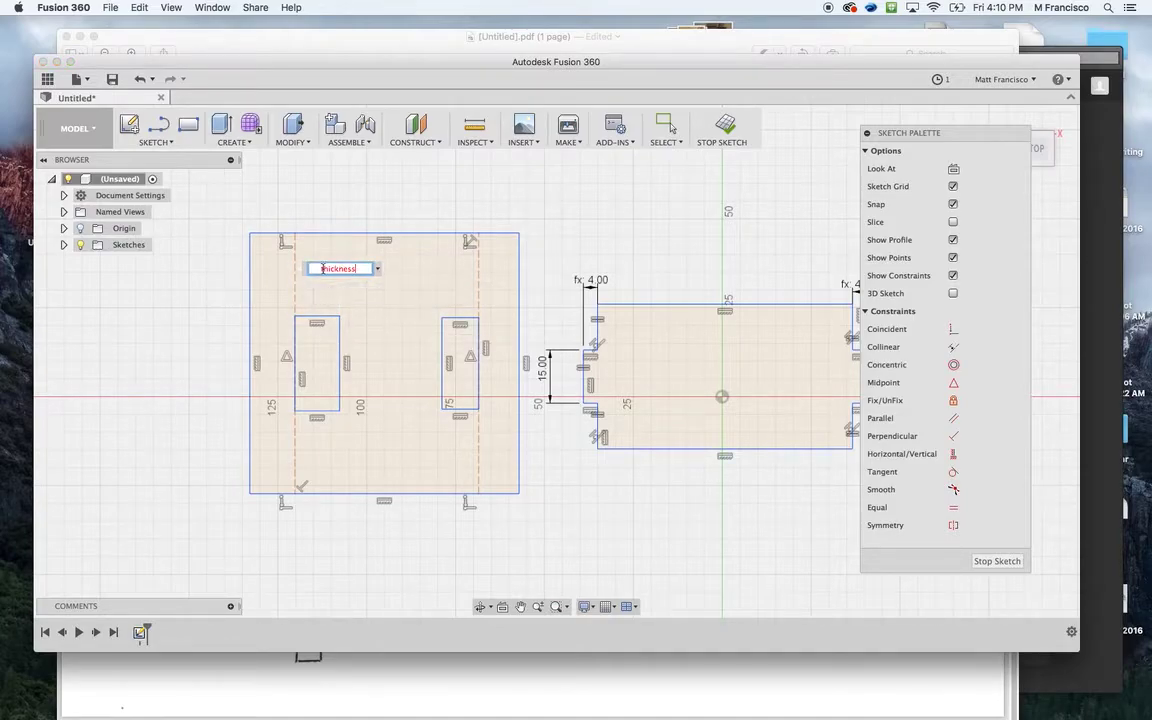
key("Return")
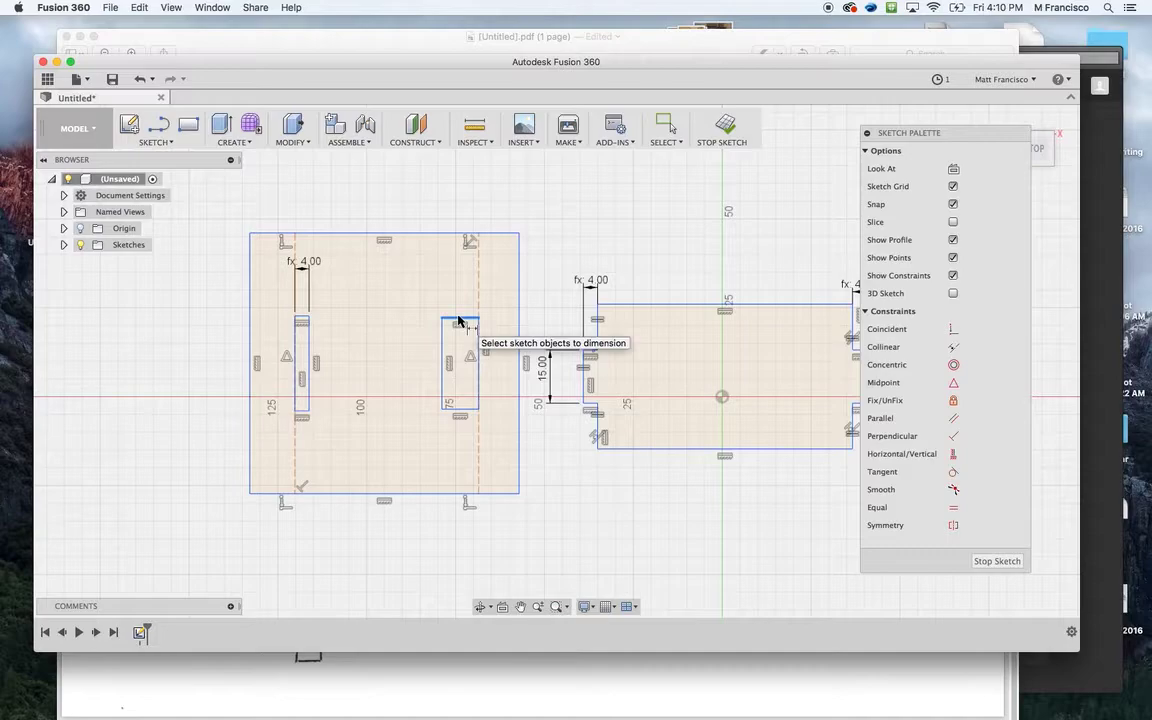
left_click(459, 319)
left_click(455, 268)
type("th")
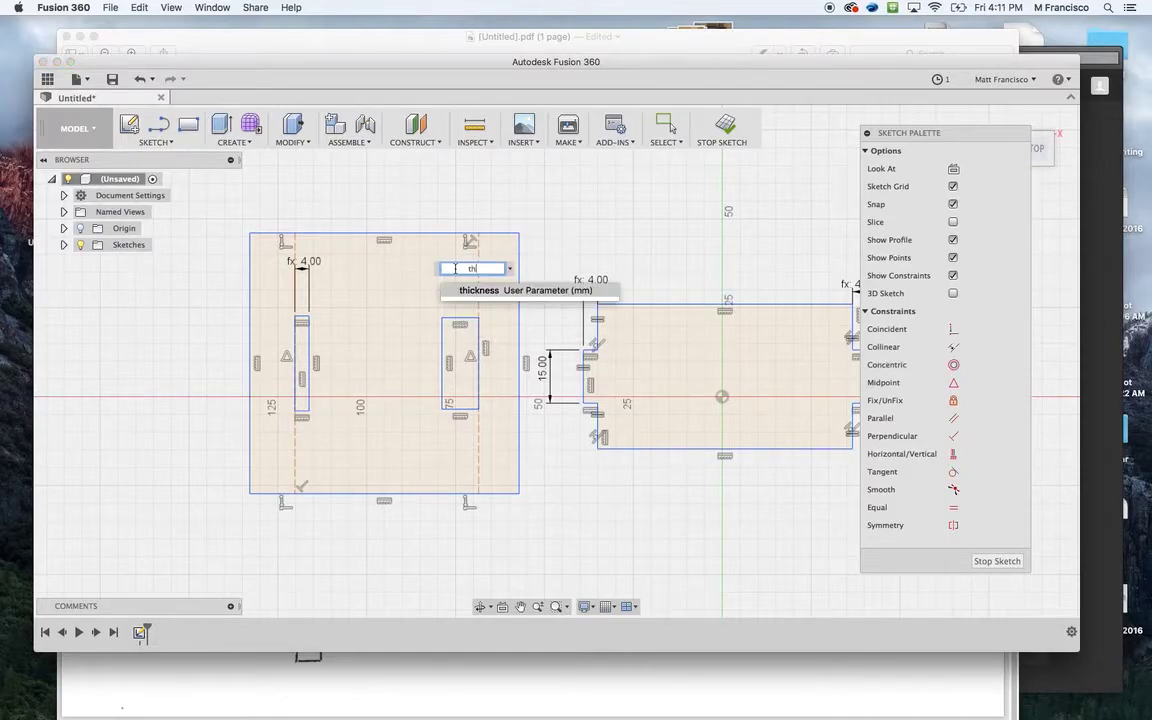
type("i")
key("Return")
key("Return")
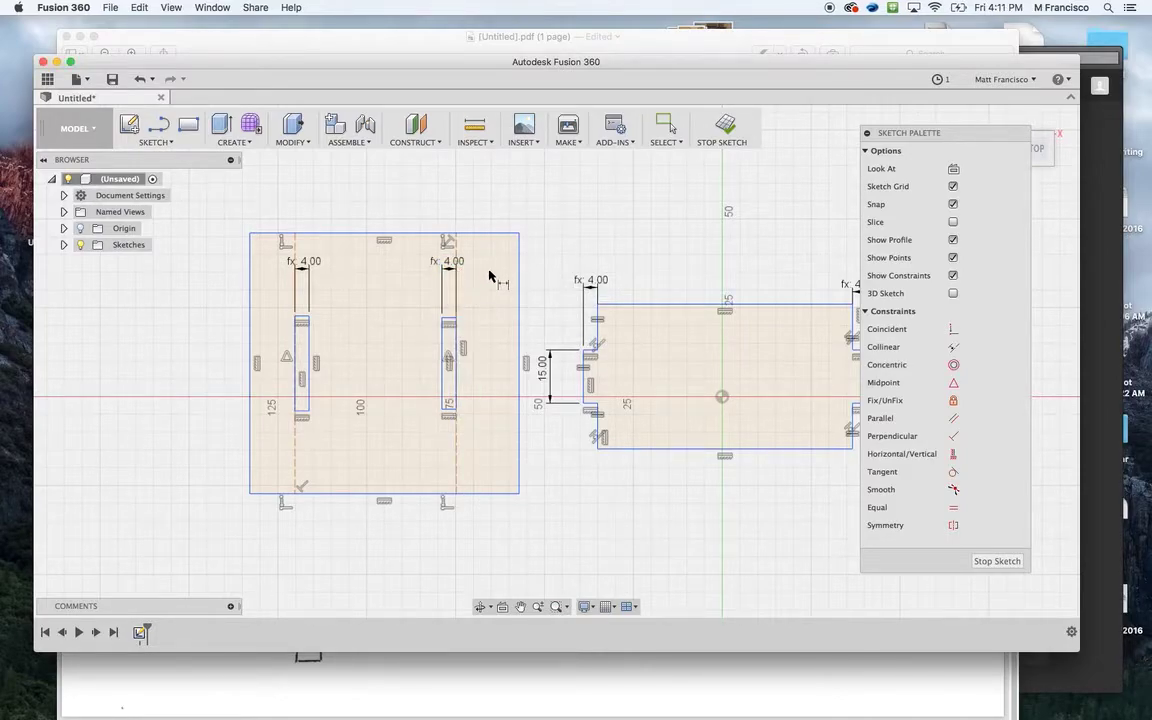
key("Escape")
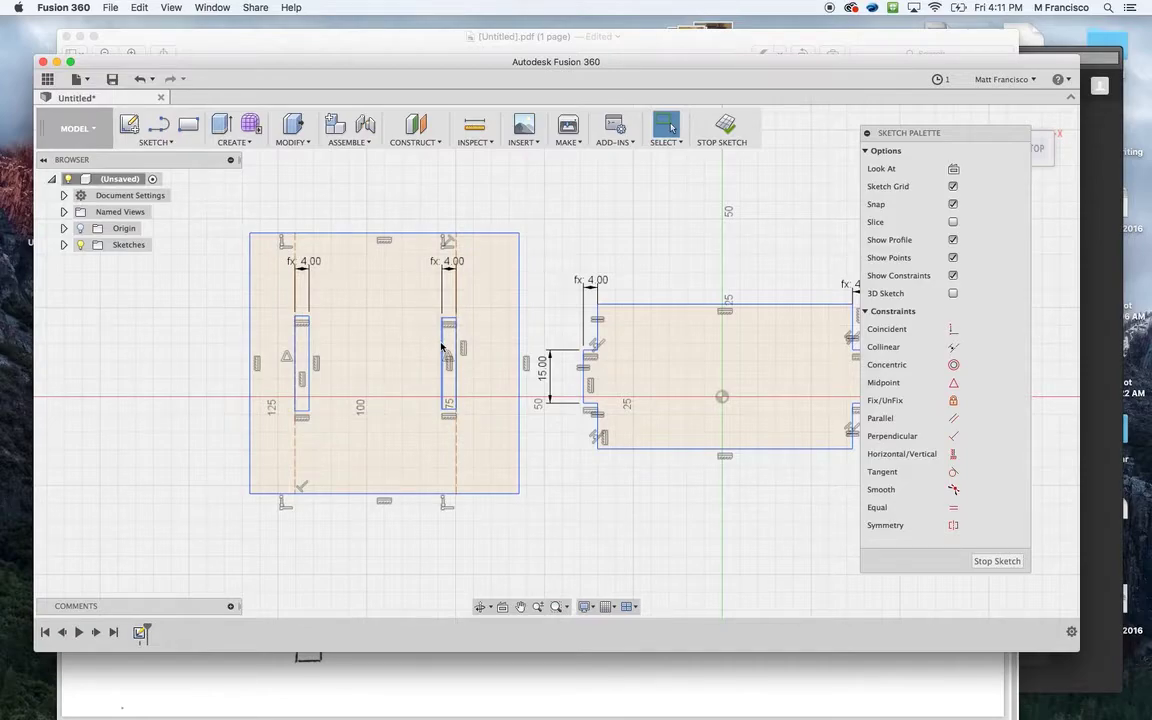
Dimension the right slot's height as d1, giving 15.00 mm
key("d")
left_click(444, 347)
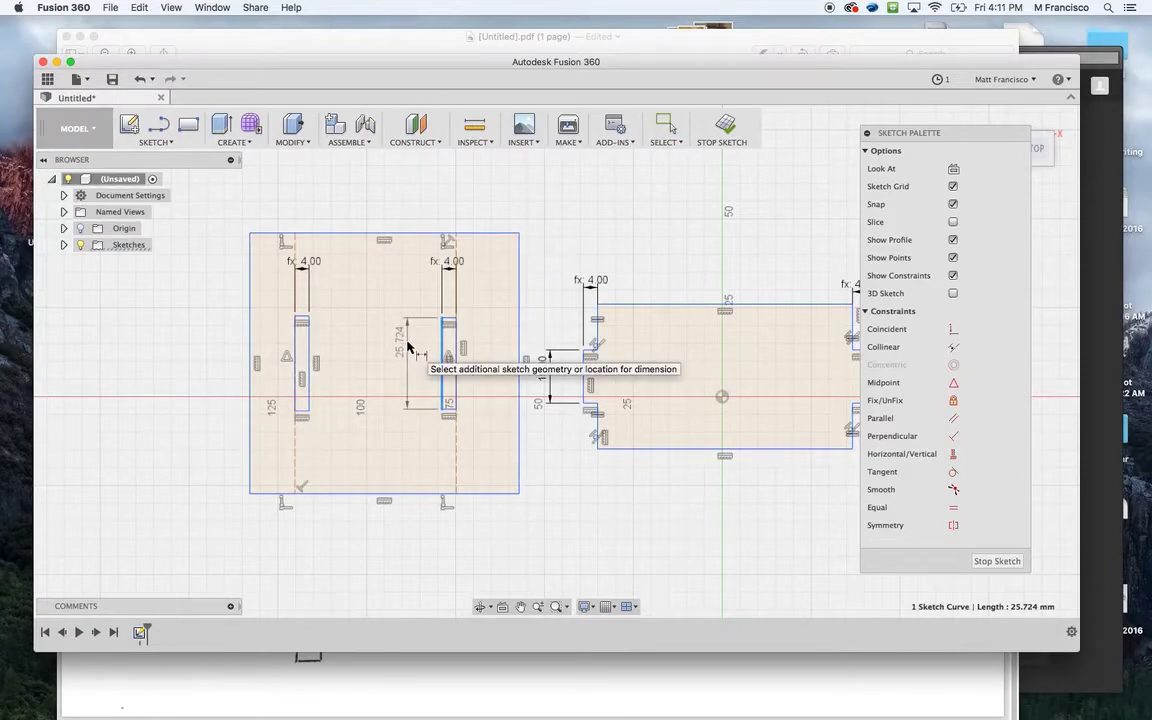
left_click(405, 343)
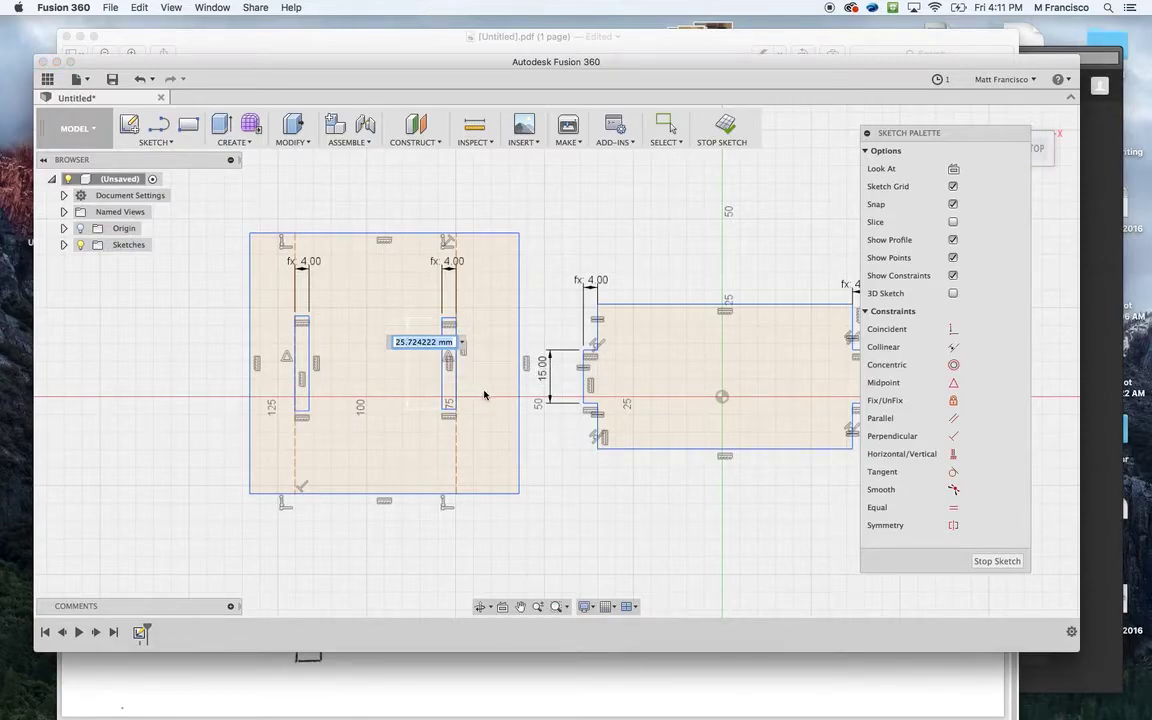
type("d1")
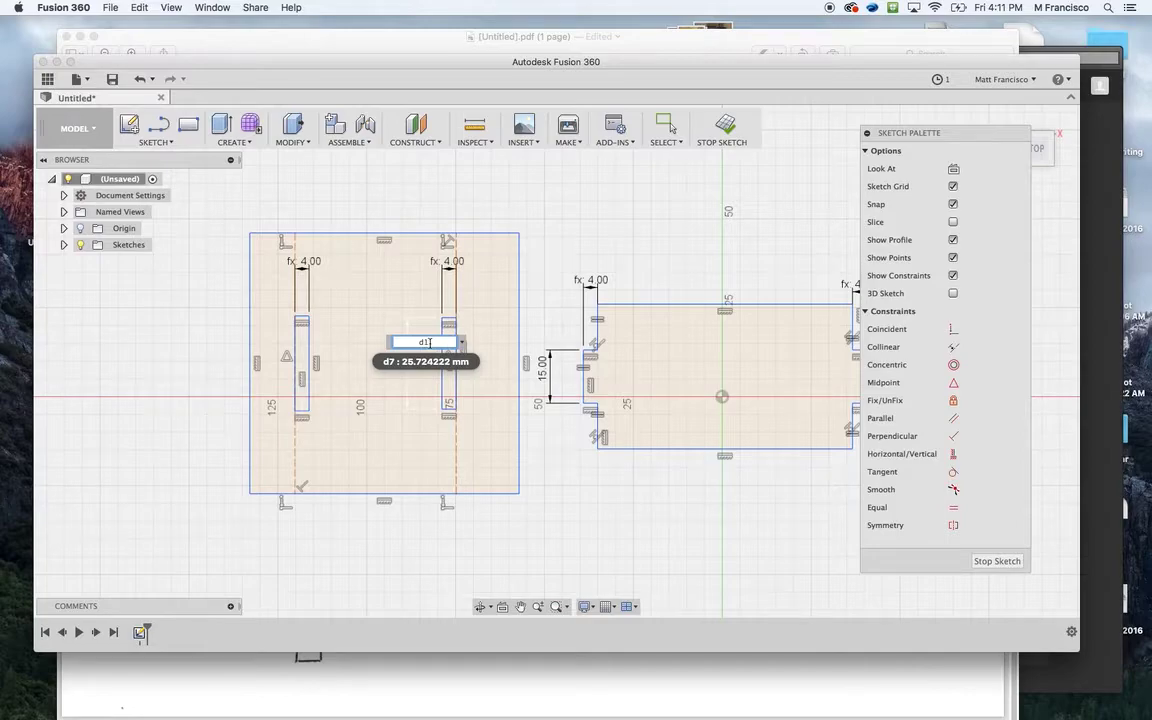
key("Return")
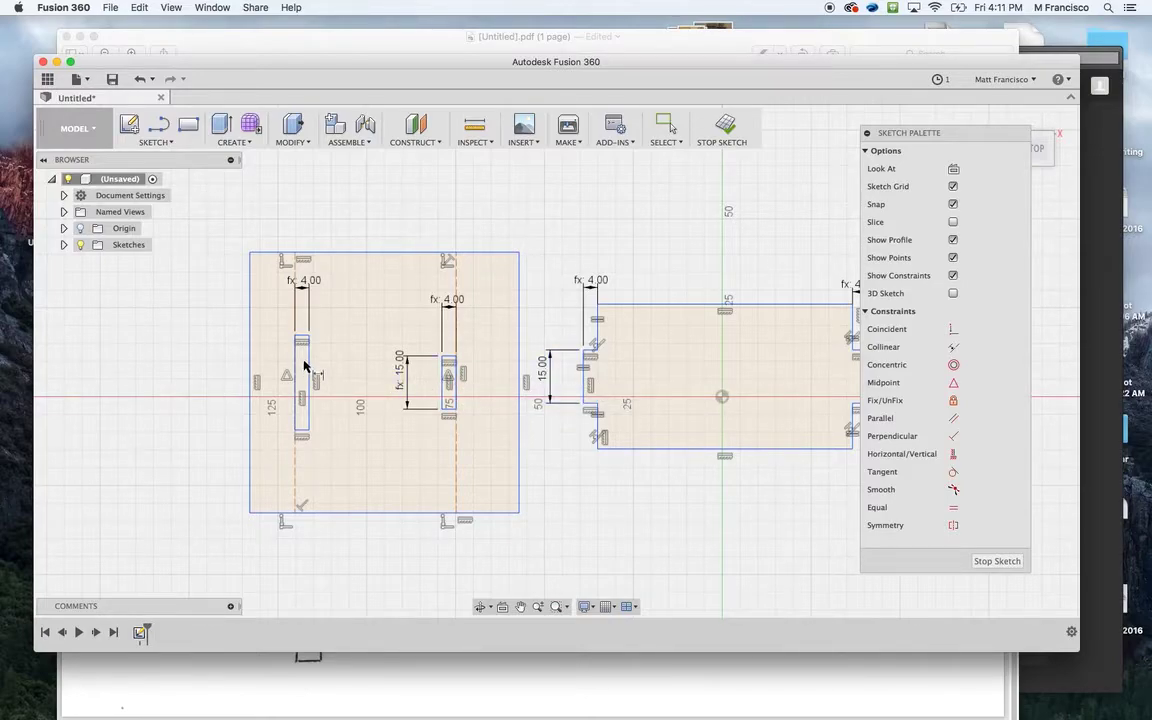
key("Escape")
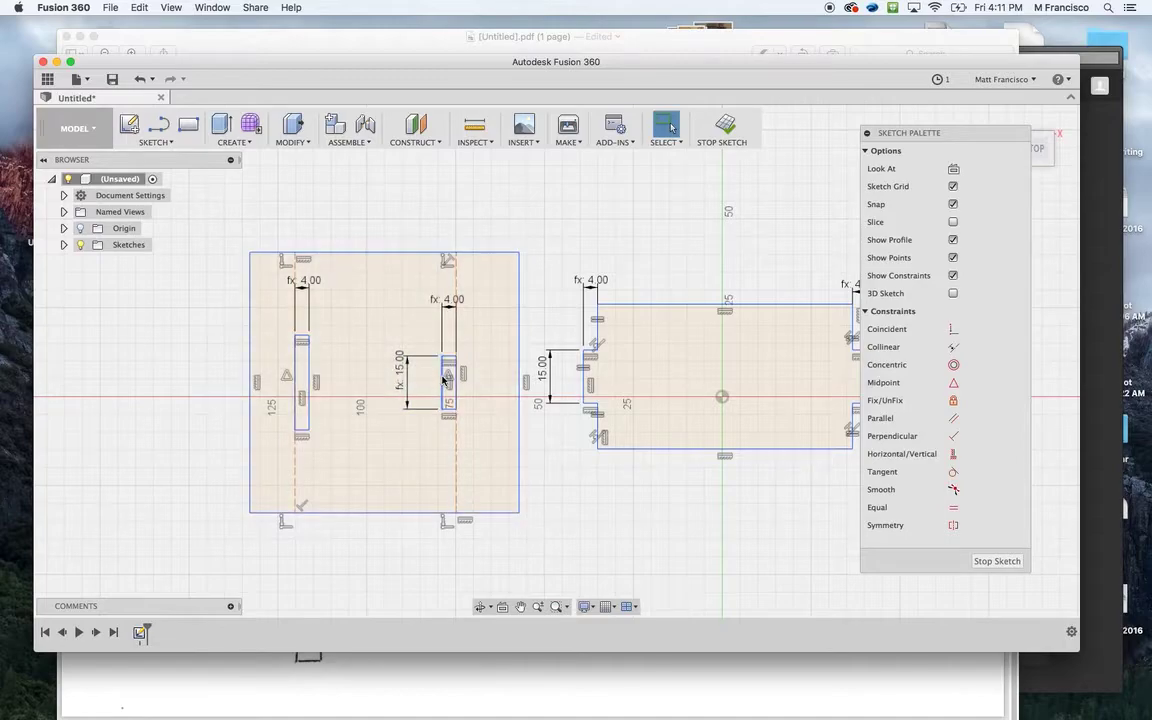
Constrain the left slot's long edge equal to the right slot's 15 mm edge
left_click(445, 380)
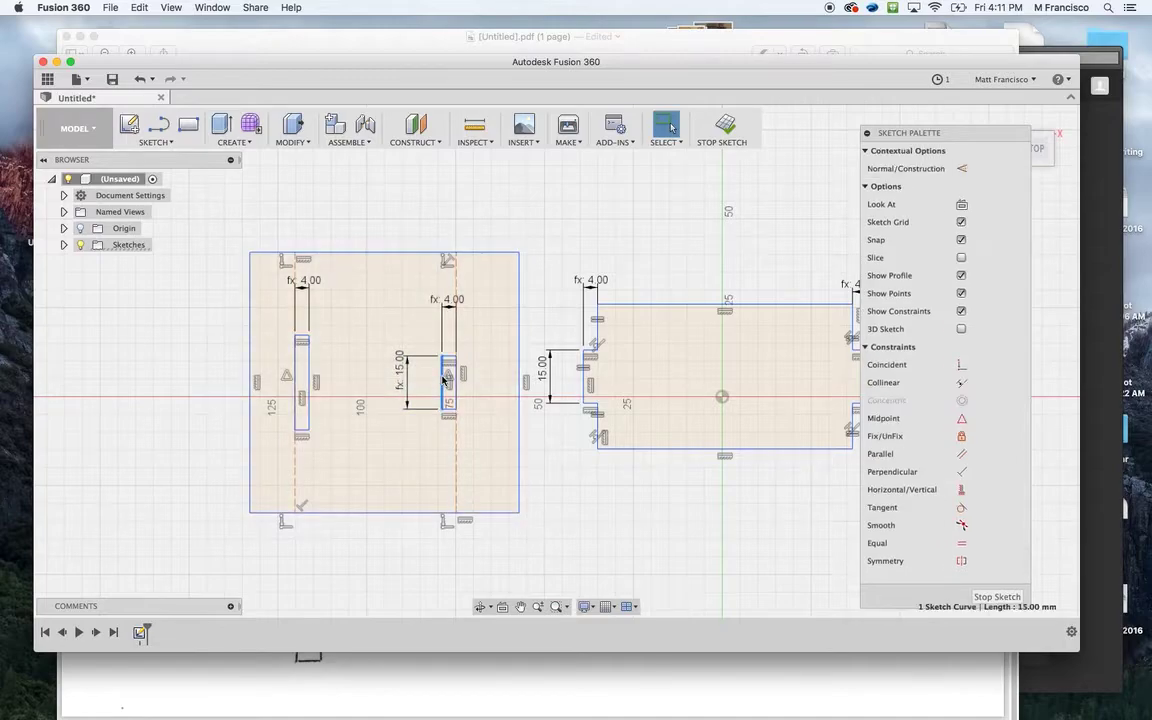
left_click(308, 374, "shift")
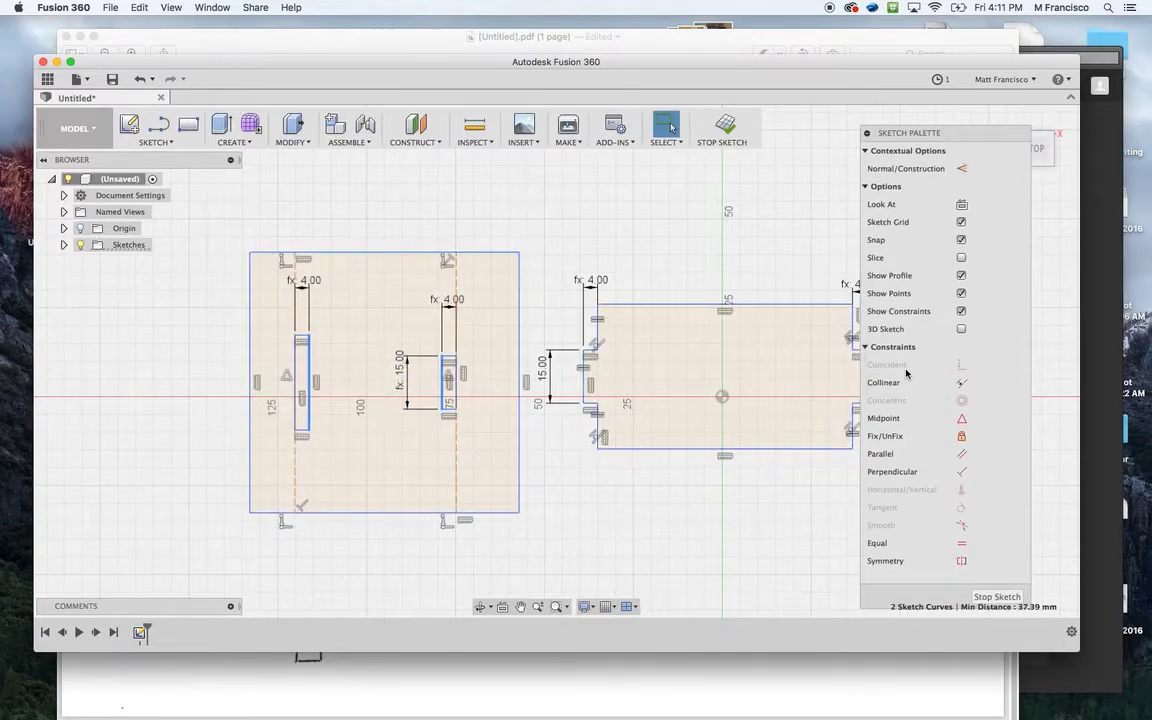
left_click(961, 543)
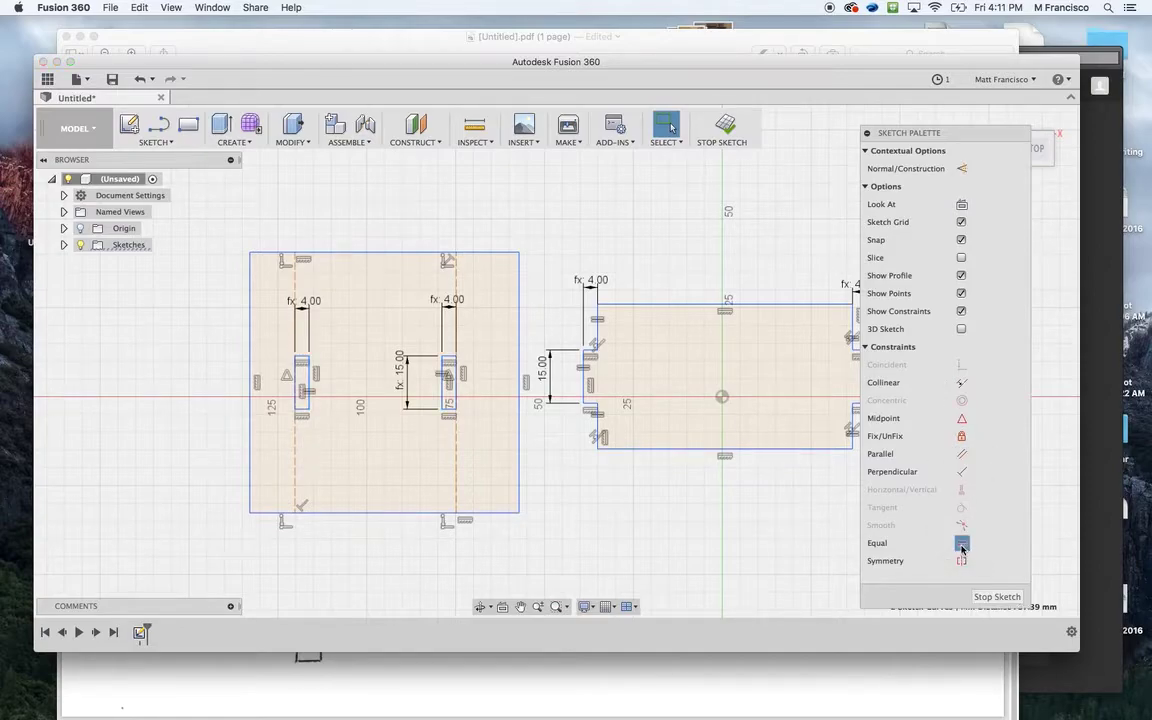
scroll(558, 262, "left", 3)
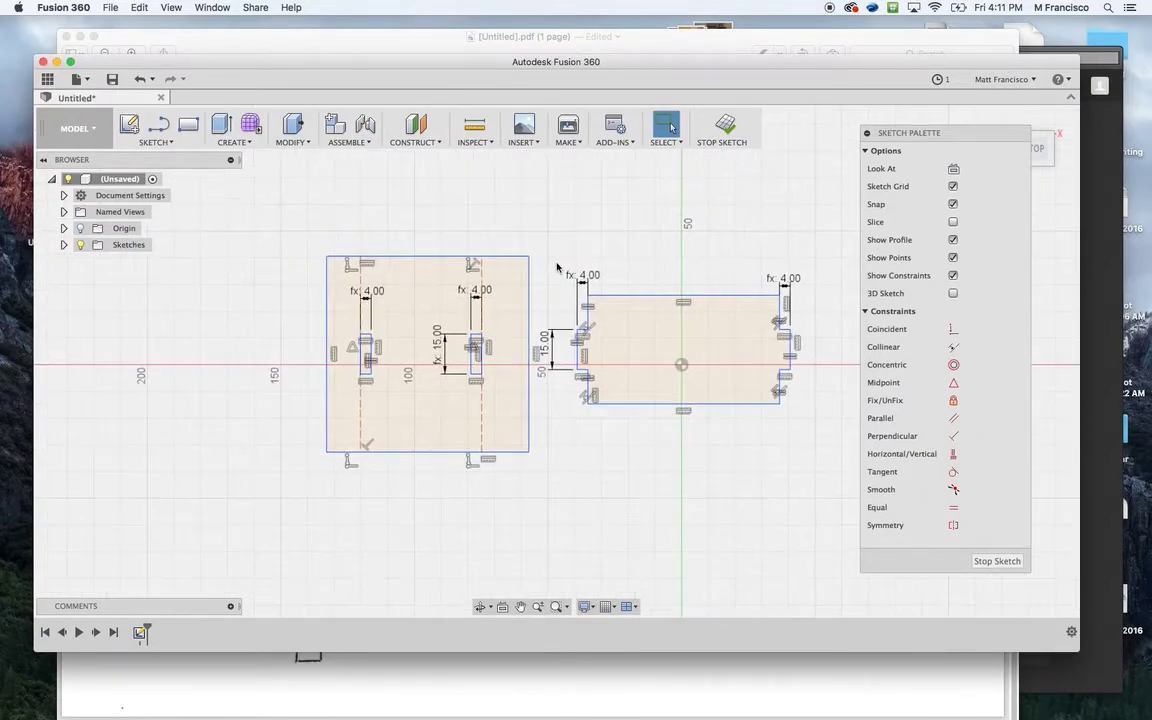
scroll(490, 360, "left", 3)
scroll(448, 343, "up", 2)
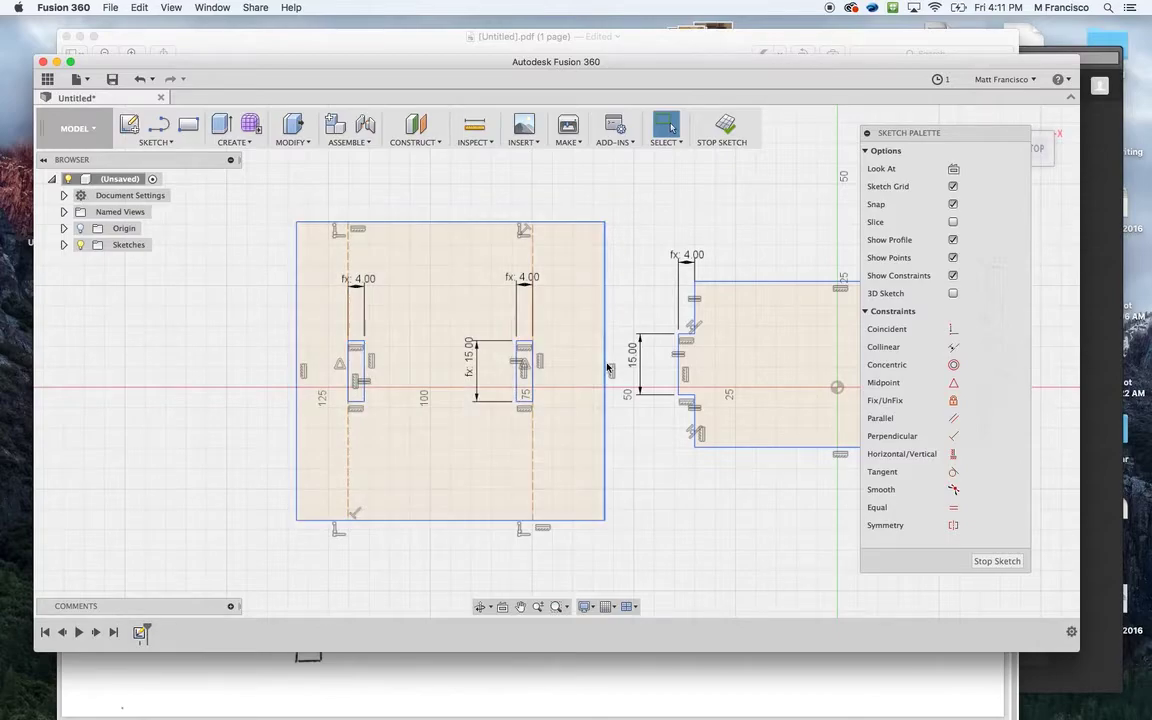
scroll(542, 245, "down", 3)
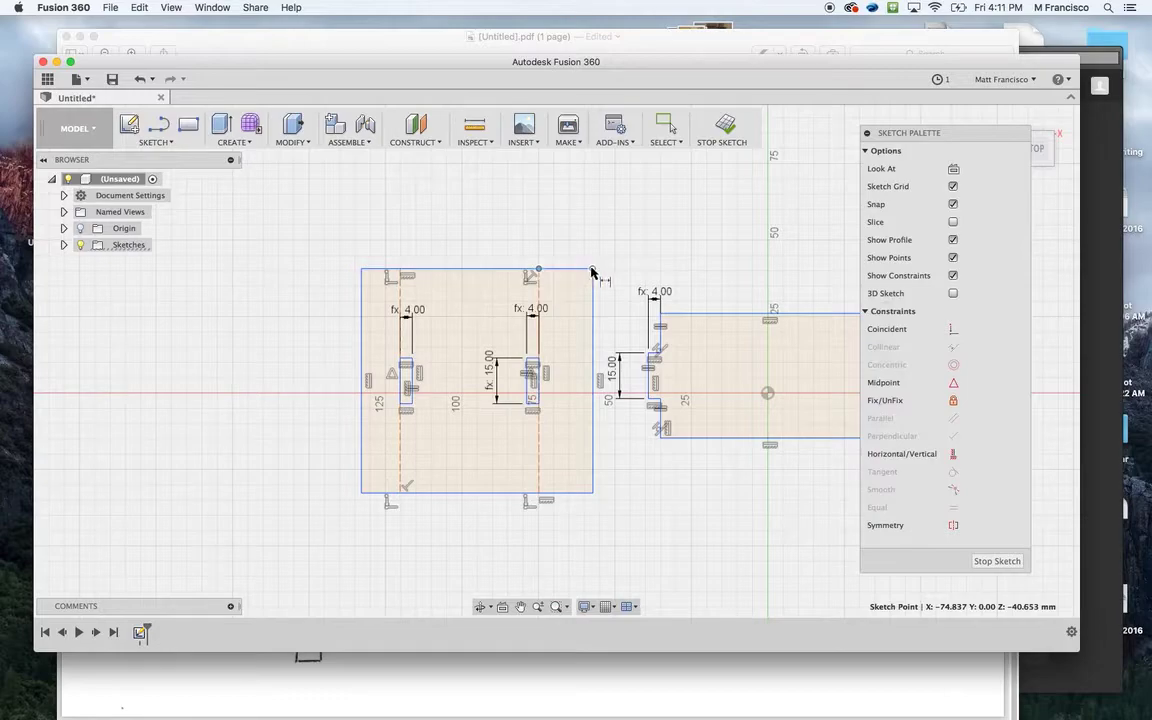
Dimension the right construction line 15 mm in from the panel's right edge
left_click_drag(591, 265, 577, 233)
key("super+z")
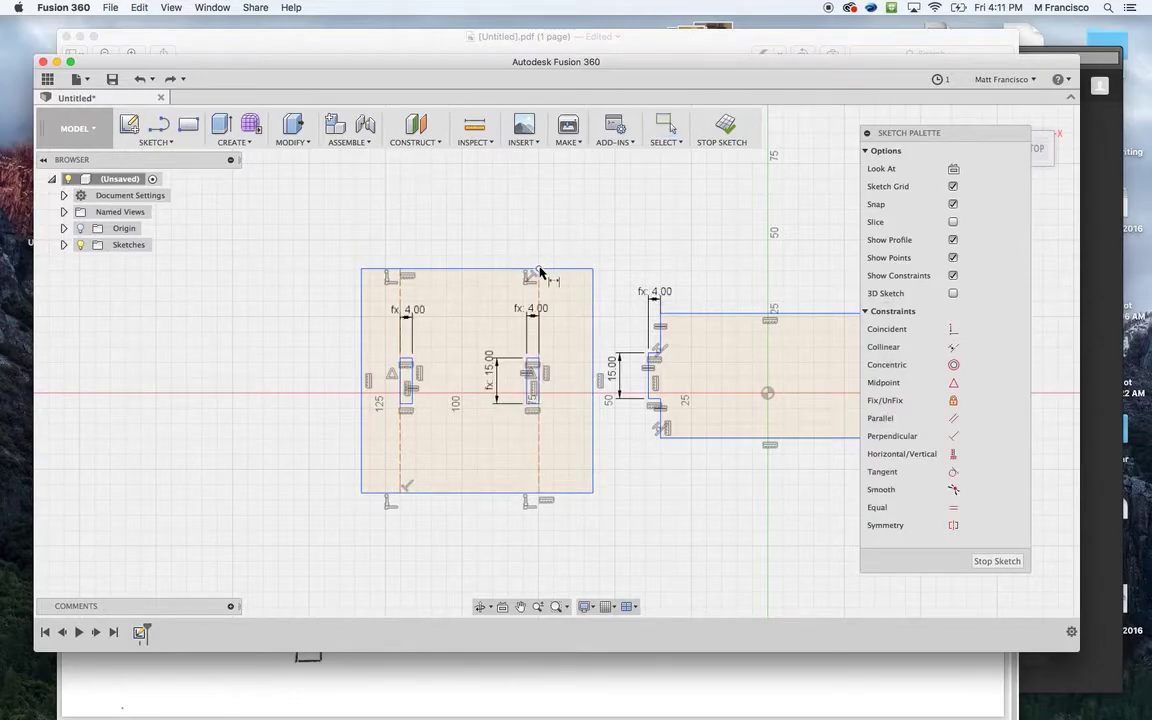
left_click(591, 269)
key("d")
left_click(580, 233)
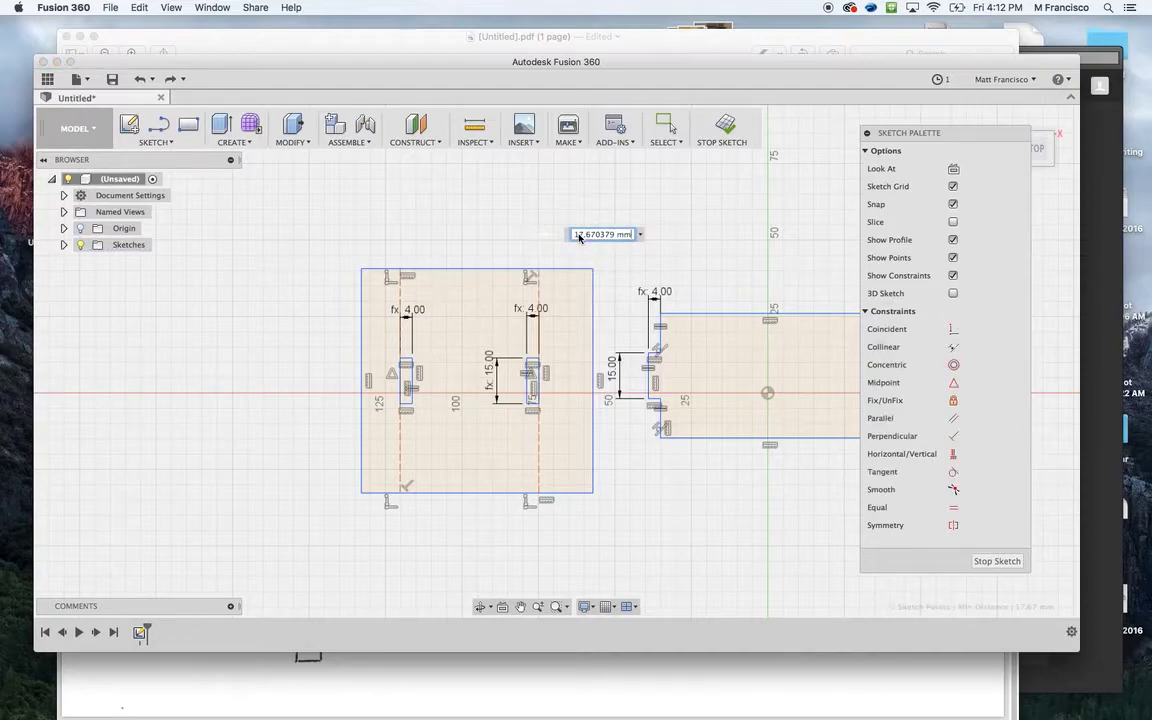
type("15")
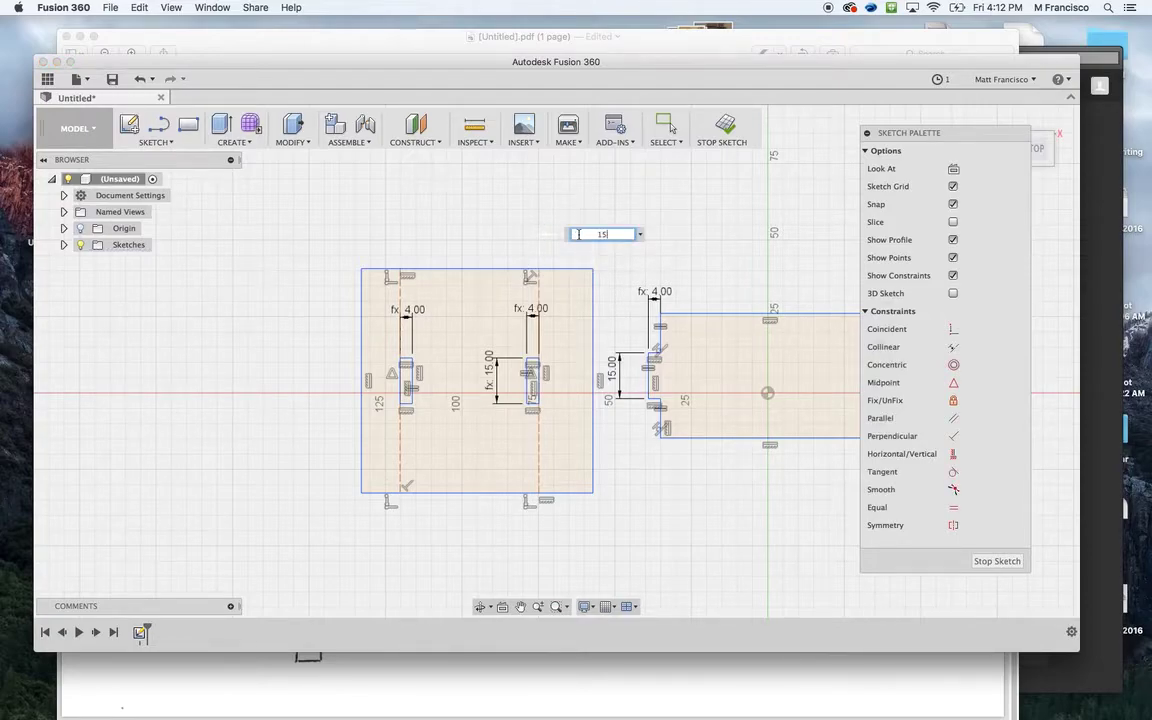
key("Return")
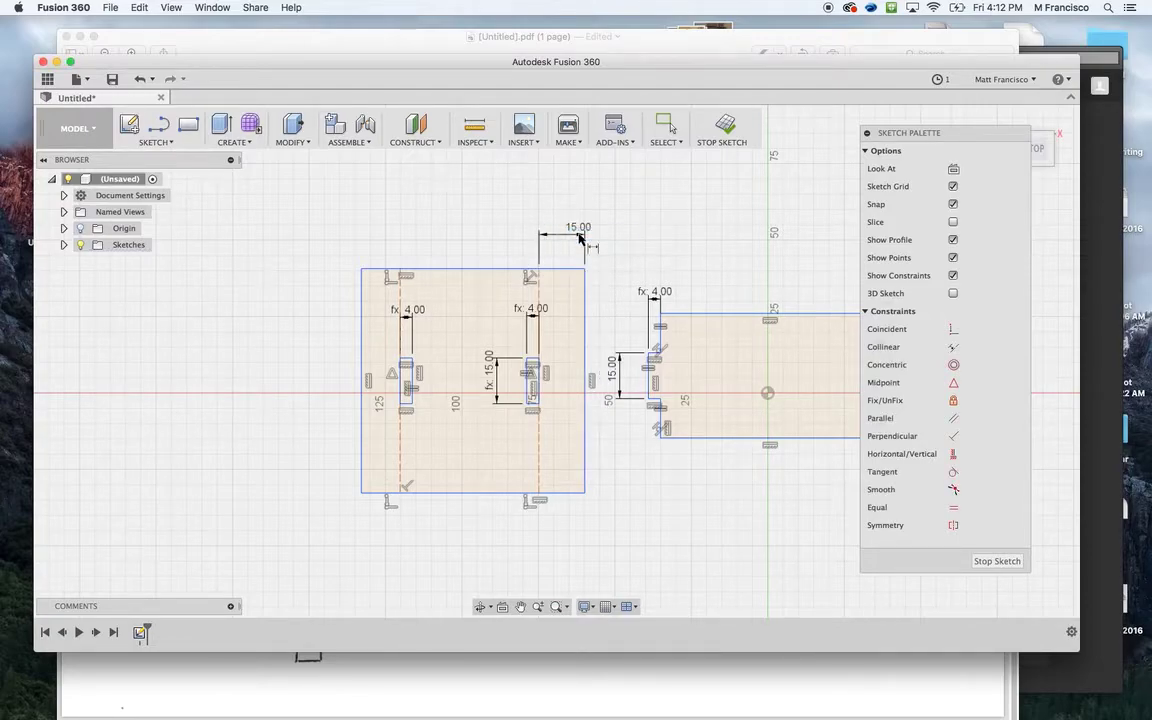
Dimension the left construction line 15 mm in from the panel's left edge
left_click(398, 271)
left_click(366, 269)
left_click(363, 236)
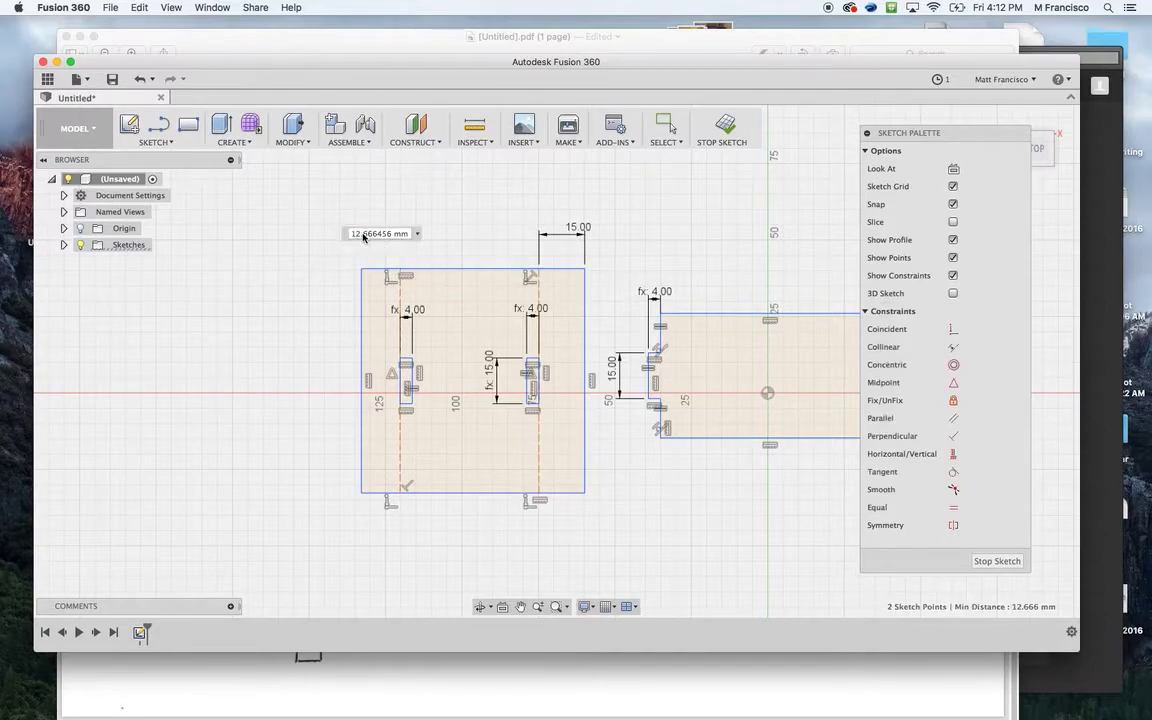
type("15")
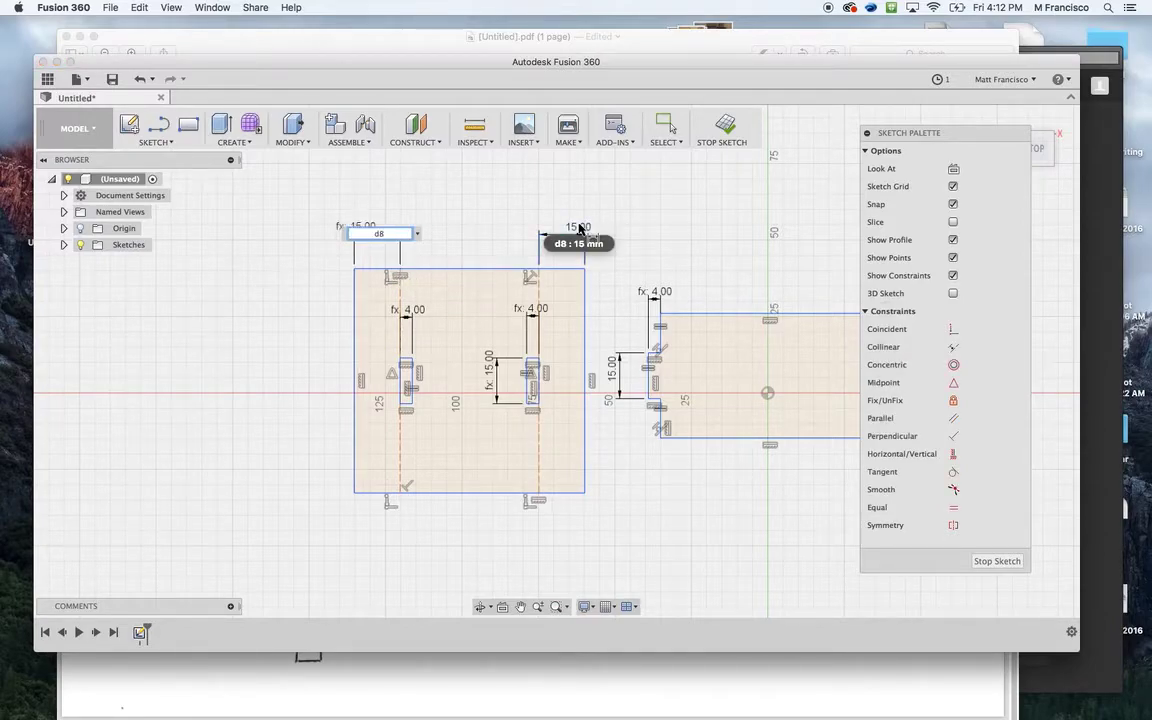
key("Return")
scroll(610, 235, "down", 2)
mouse_move(645, 239)
middle_mouse_down()
mouse_move(599, 224)
mouse_move(600, 255)
middle_mouse_up()
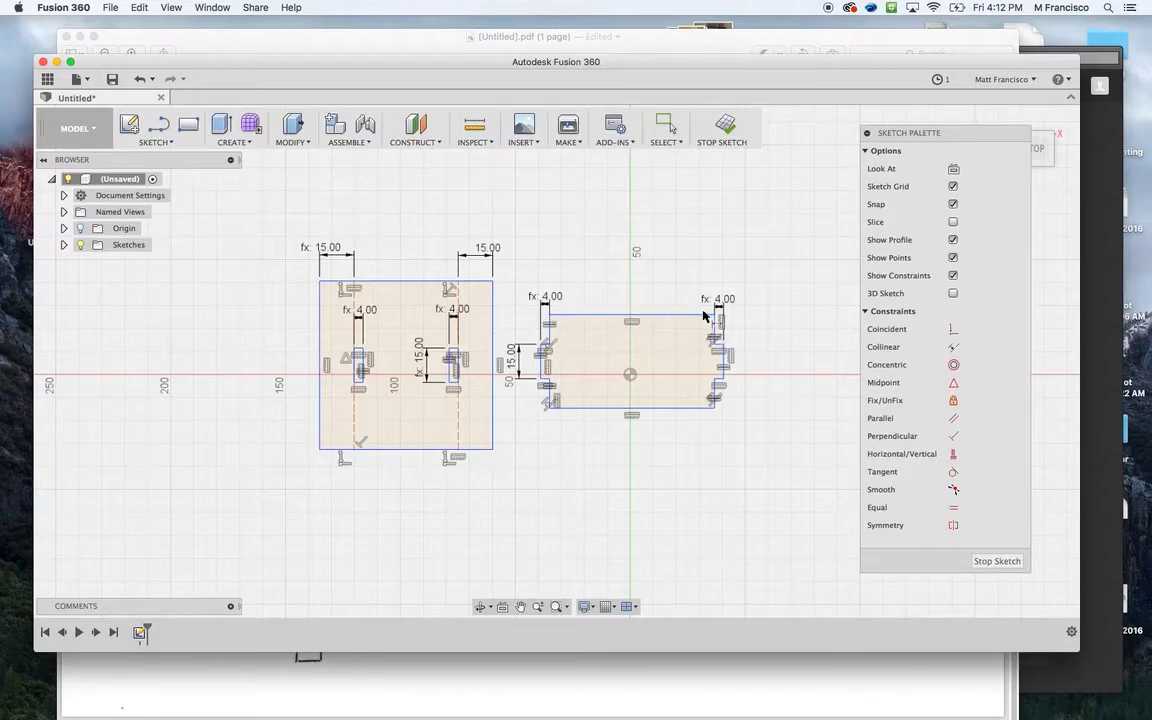
Dimension the right panel's top edge to 70 and its height to 50
left_click(591, 316)
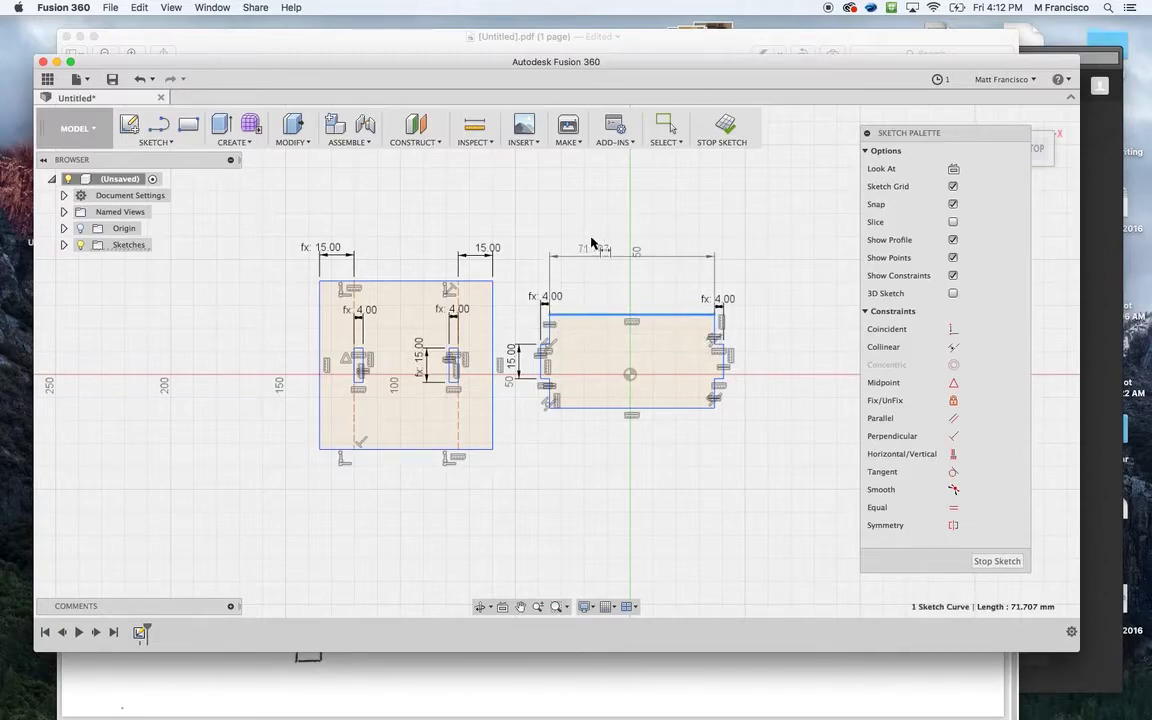
left_click(600, 242)
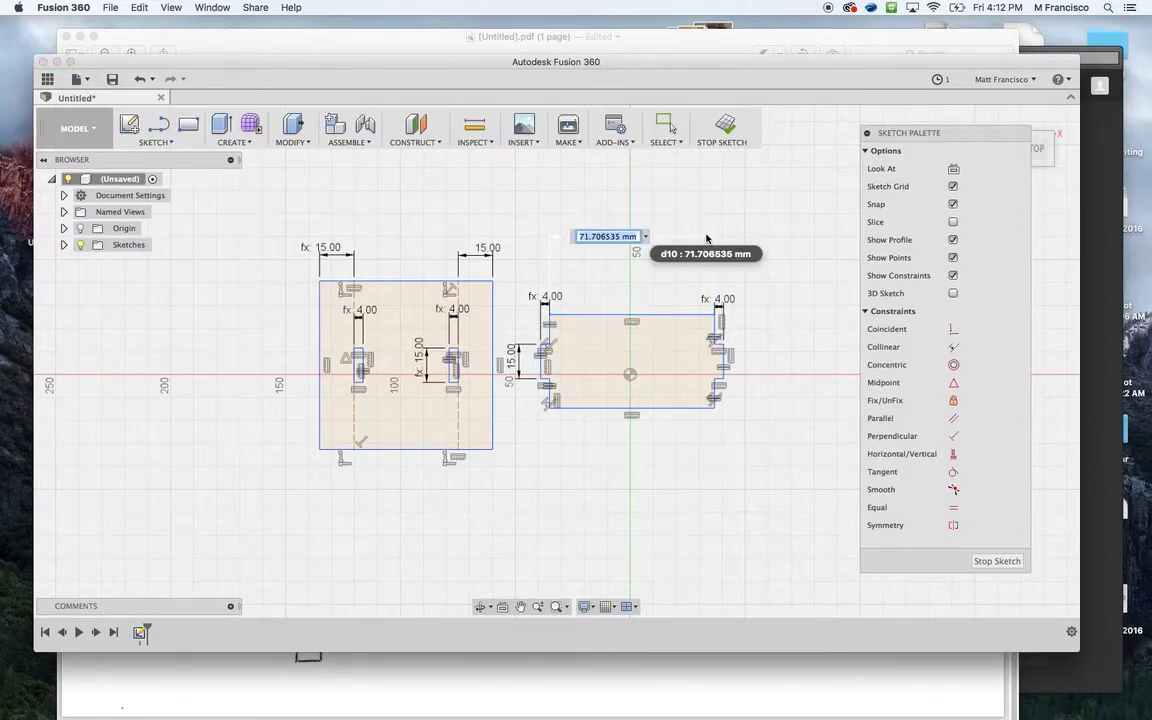
type("70")
key("Return")
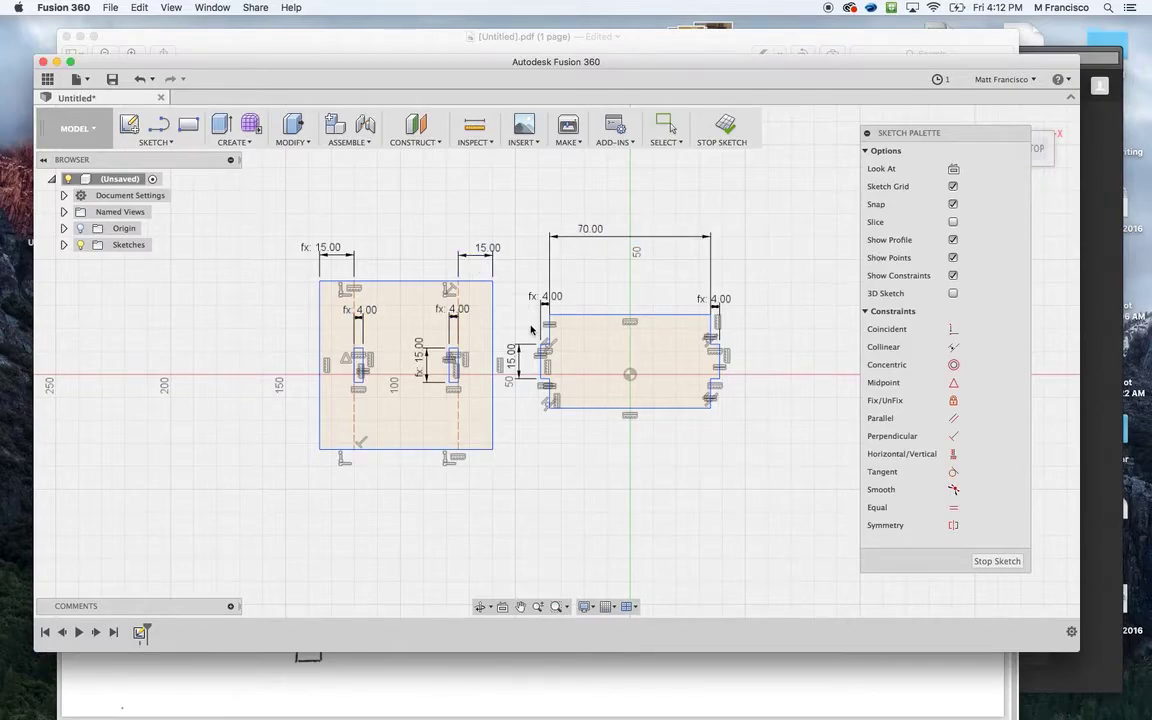
left_click(714, 318)
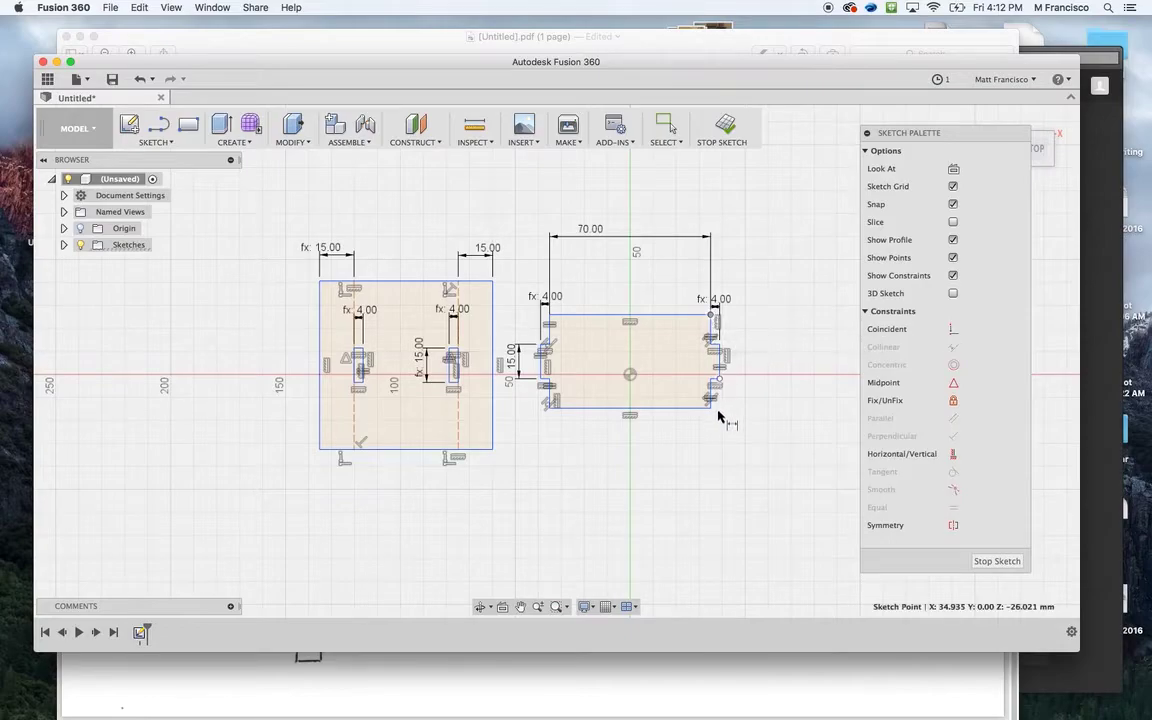
left_click(711, 406)
key("d")
left_click(805, 398)
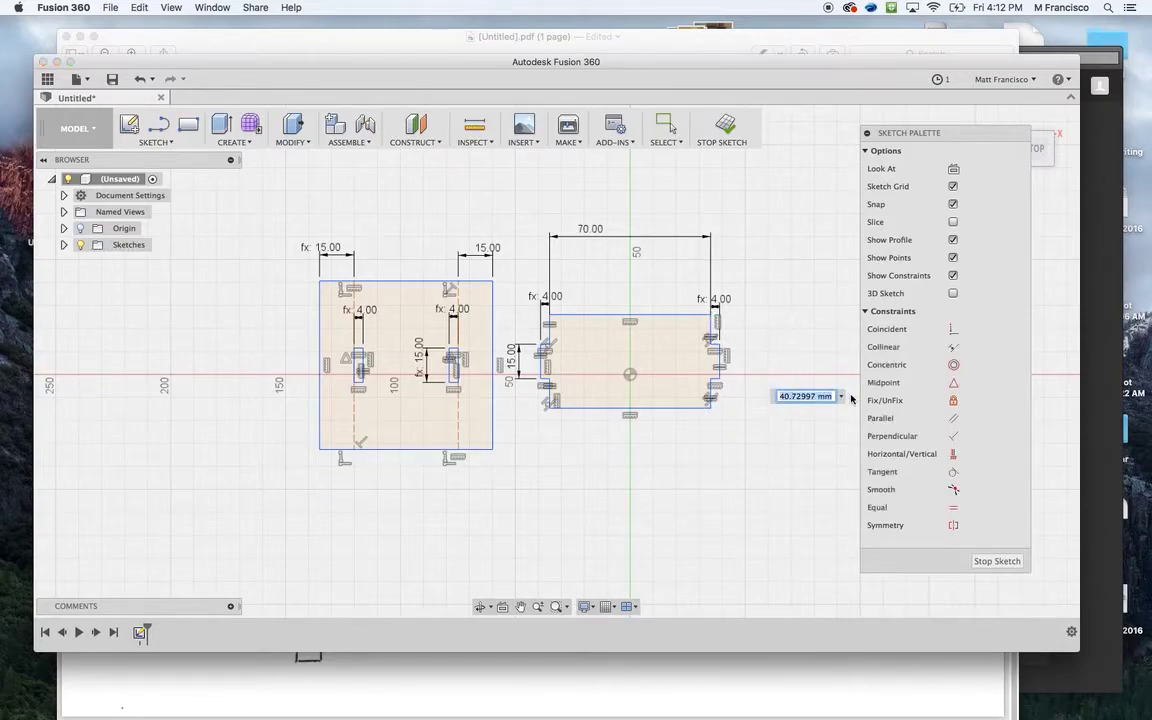
type("50")
key("Return")
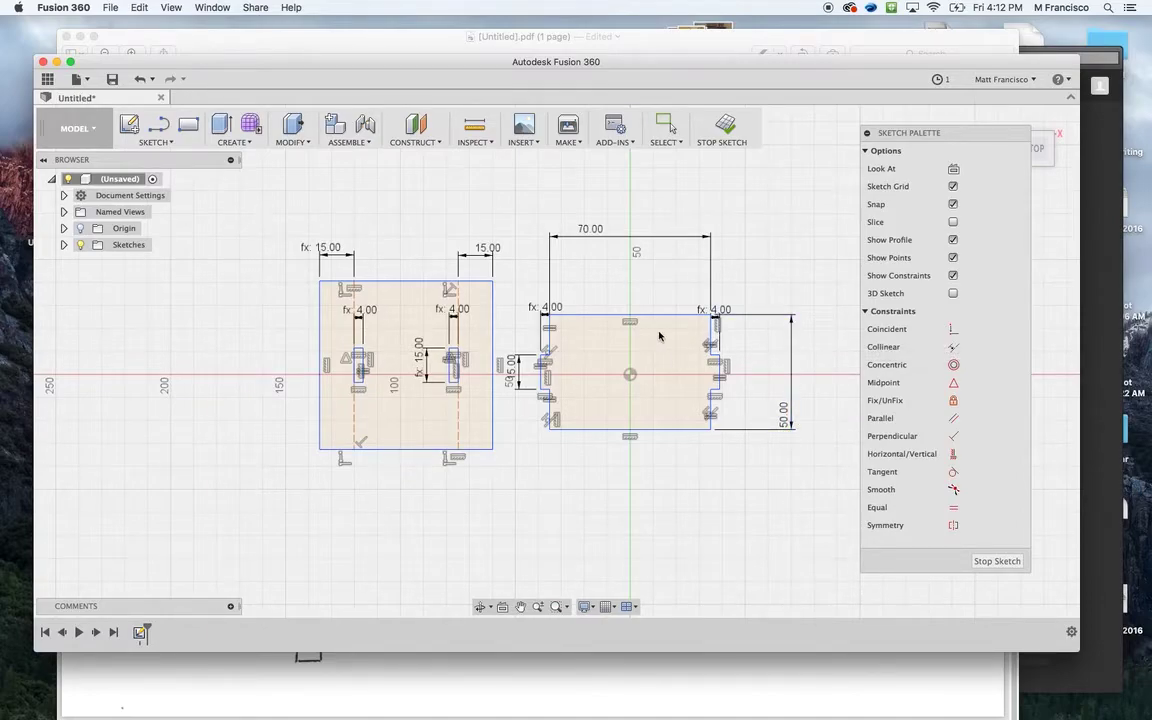
Switch to the hand-drawn box plan PDF in Preview
key("super+Tab")
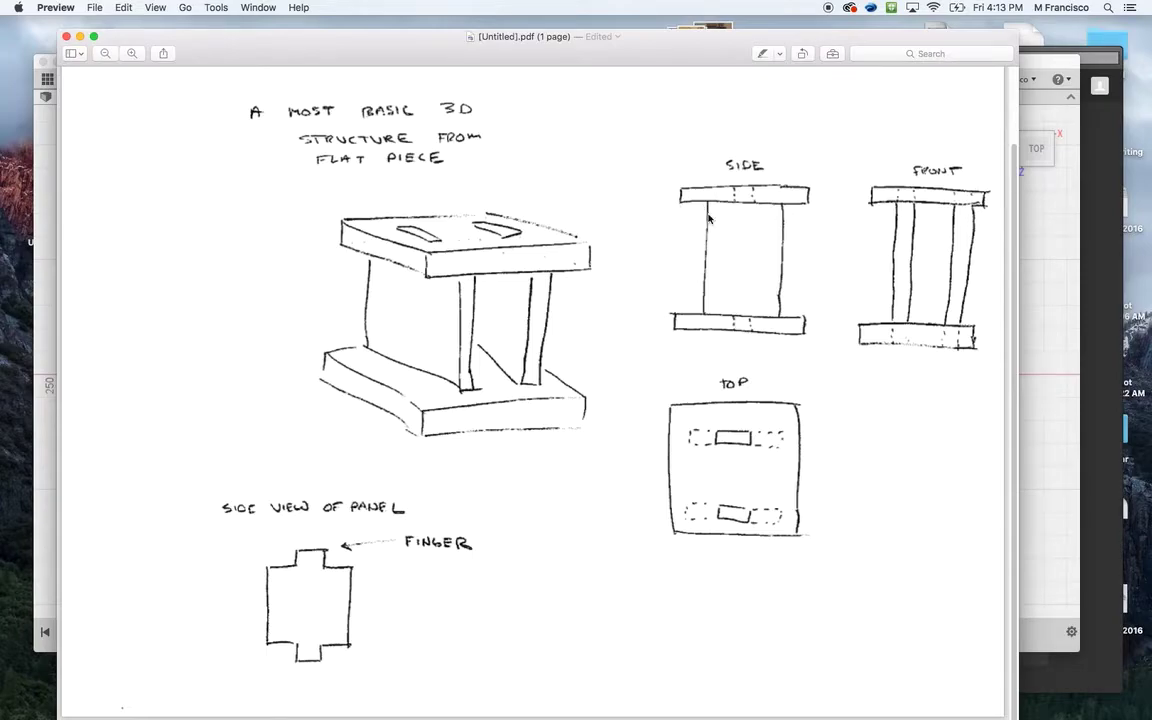
Return from Preview to the Fusion 360 panel sketch
key("super+Tab")
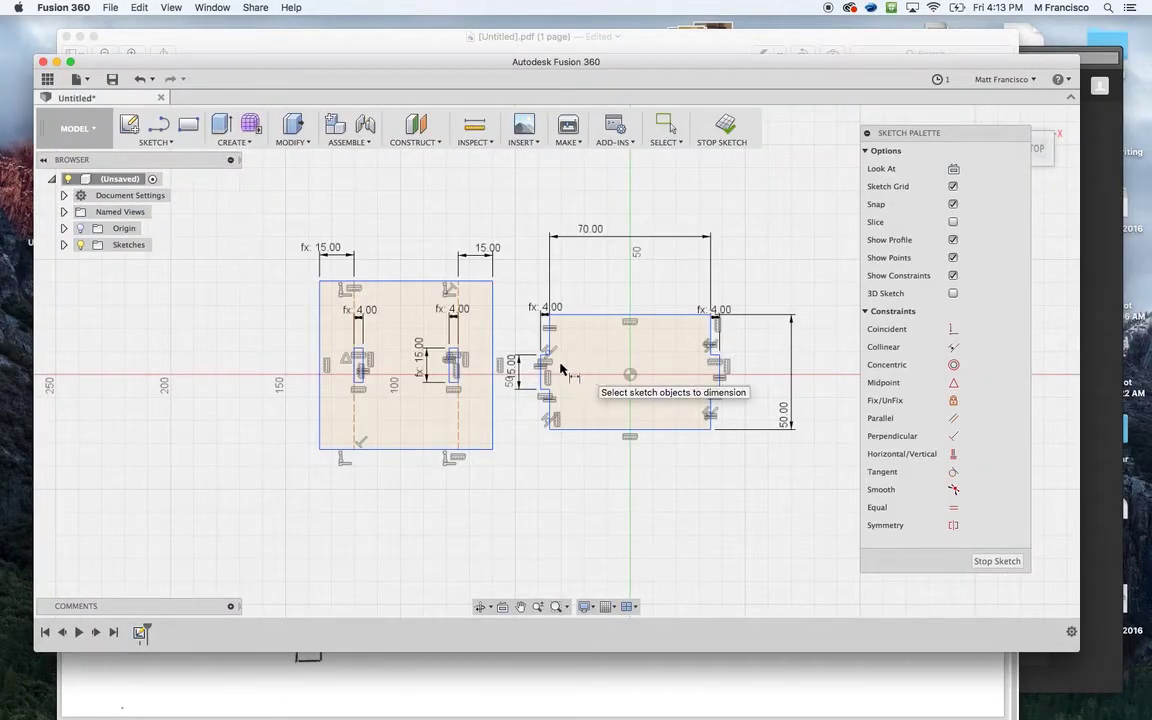
Dimension the left panel's height as d11*1.5, giving 75.00
key("Escape")
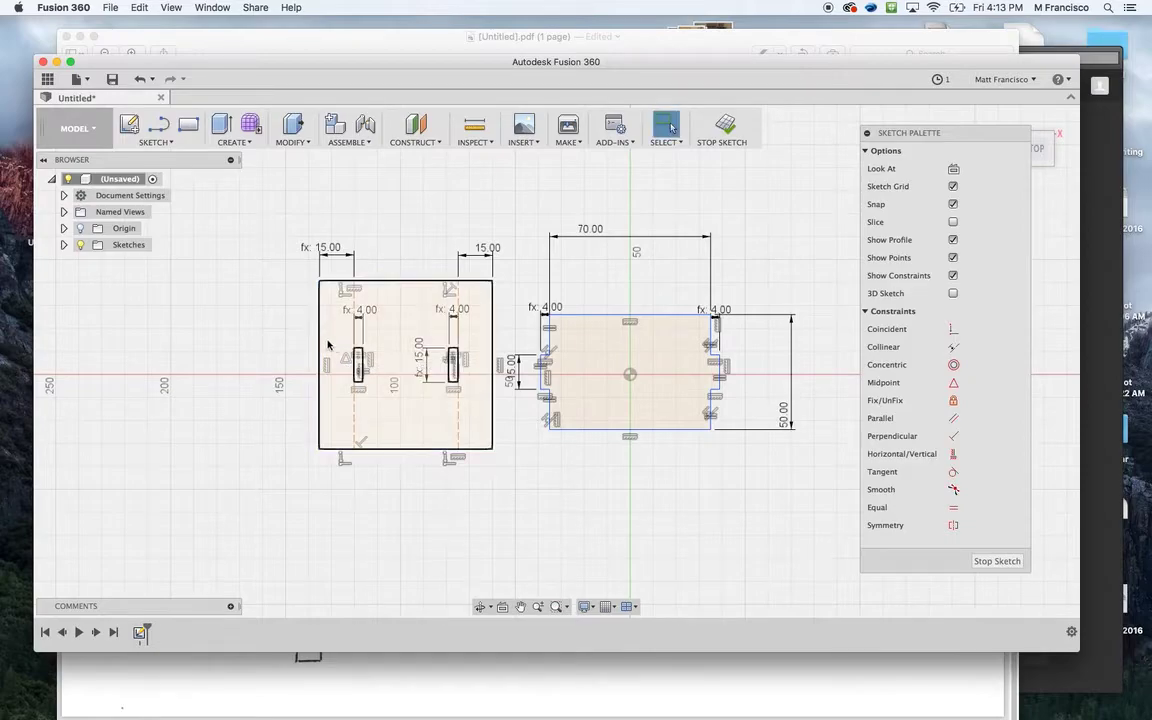
key("d")
left_click(320, 344)
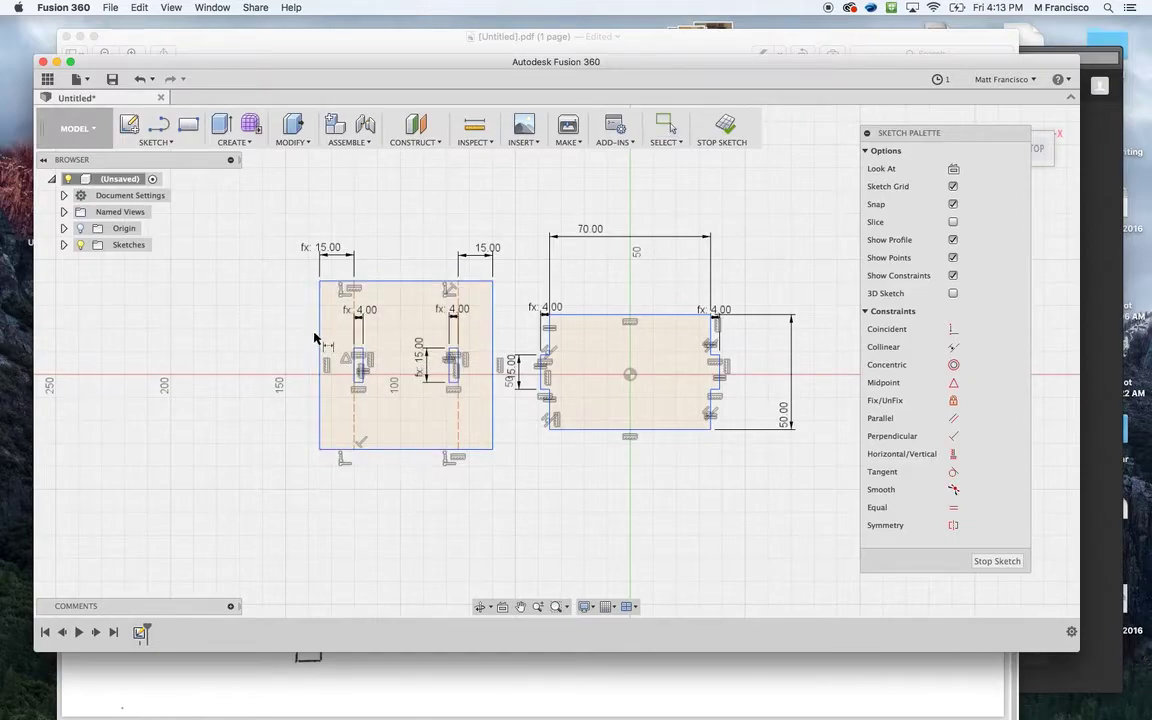
left_click(284, 344)
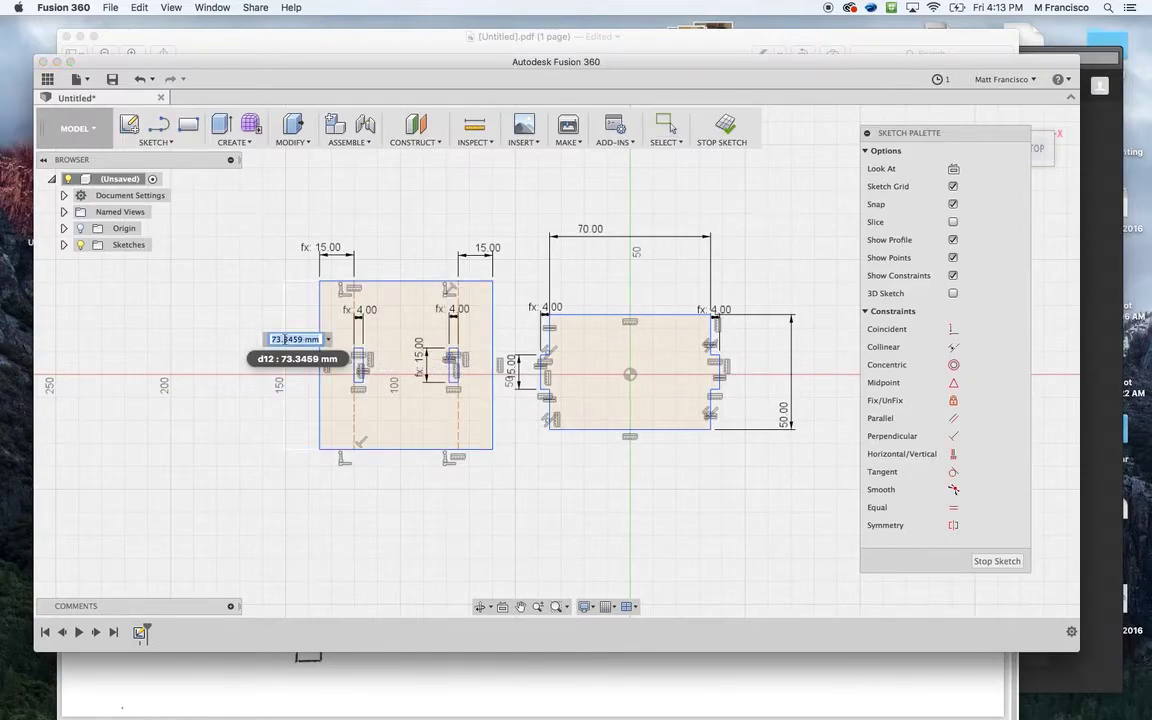
type("d11")
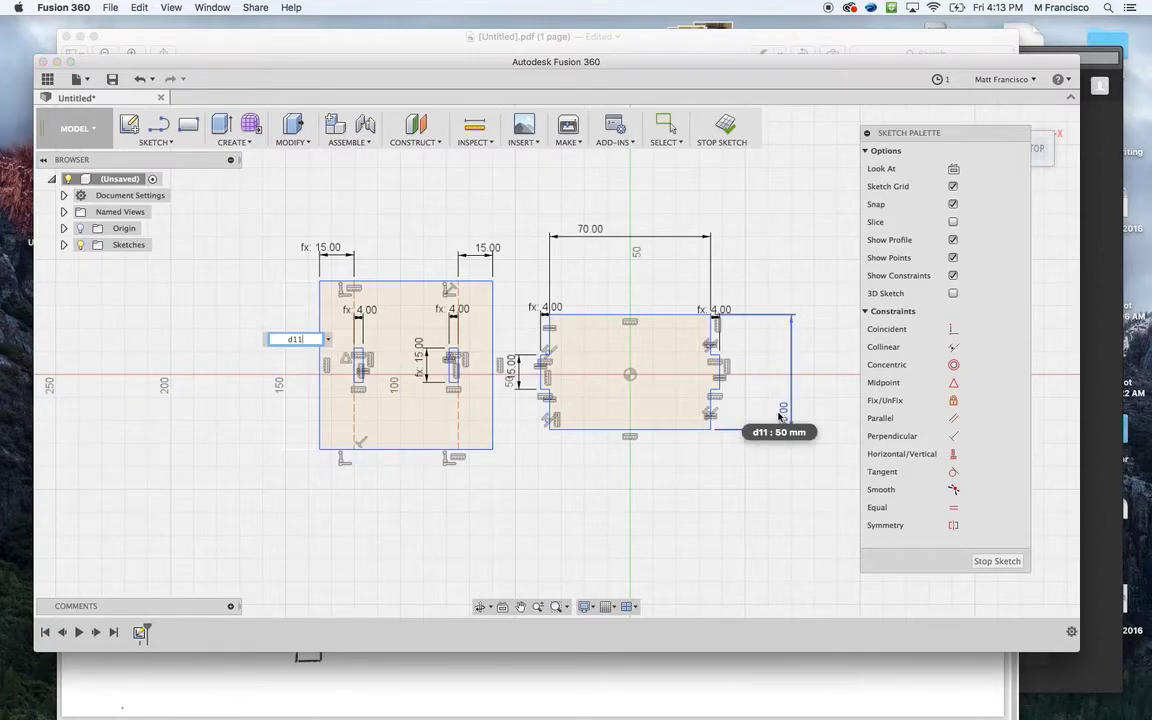
type("*1.5")
key("Return")
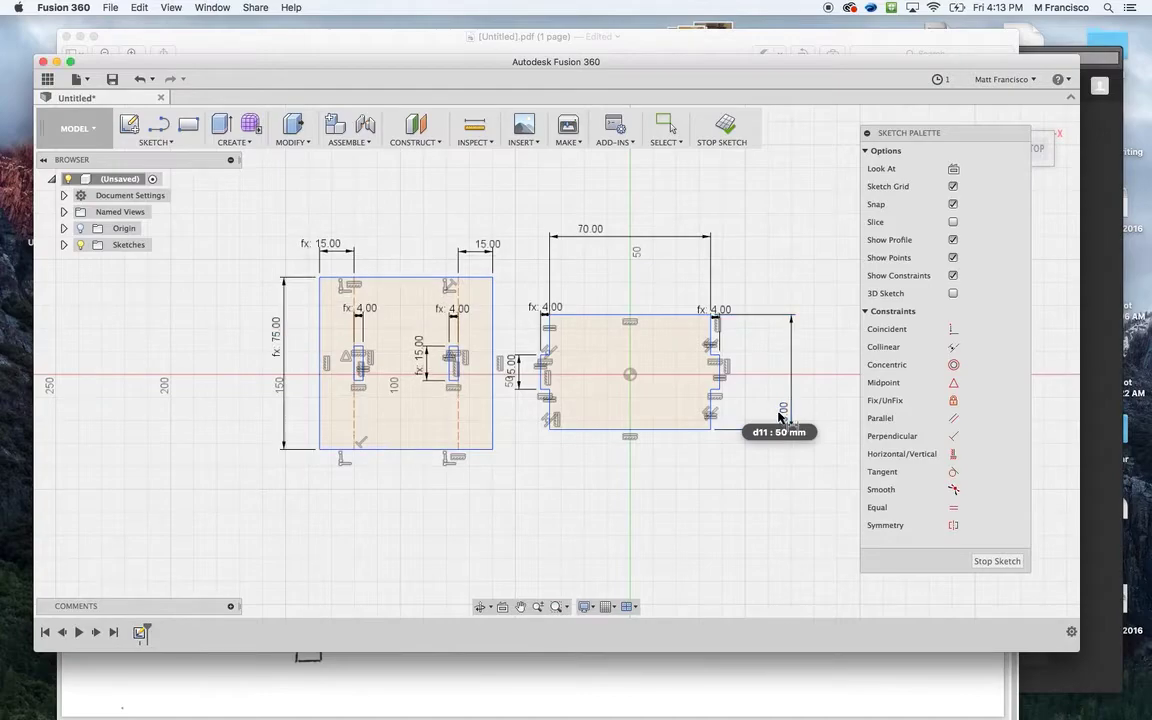
Dimension the left panel's top edge and link its width to the 75.00 height
left_click(412, 278)
left_click(402, 207)
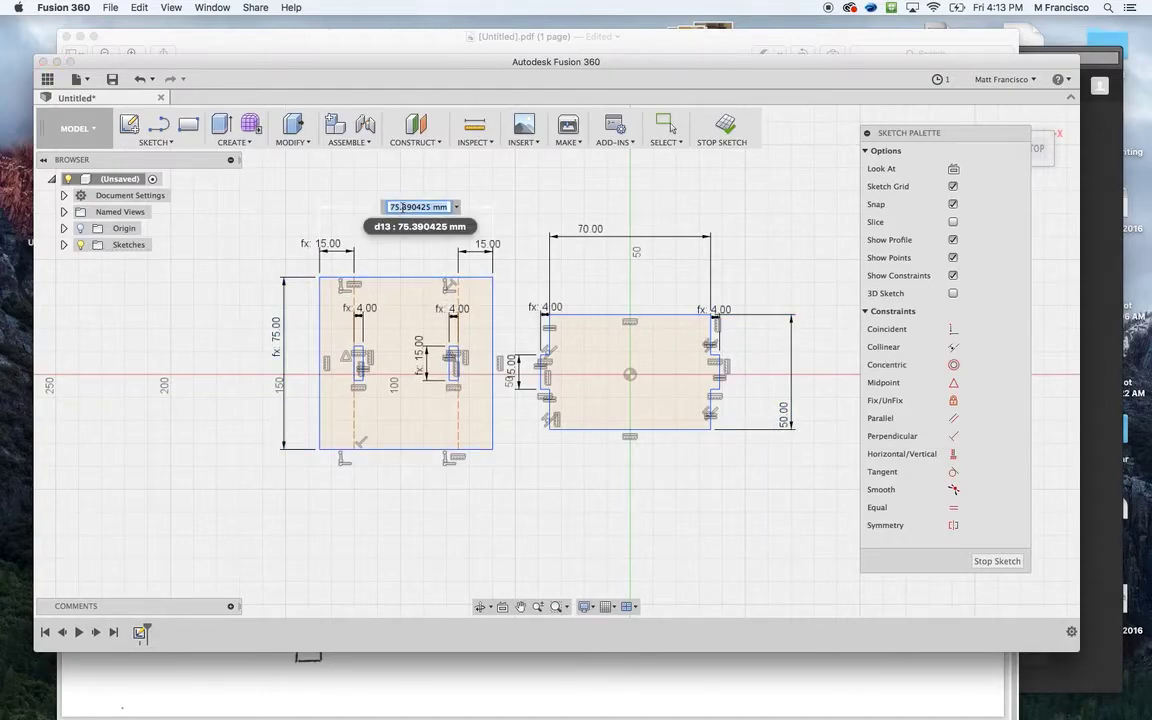
left_click(275, 340)
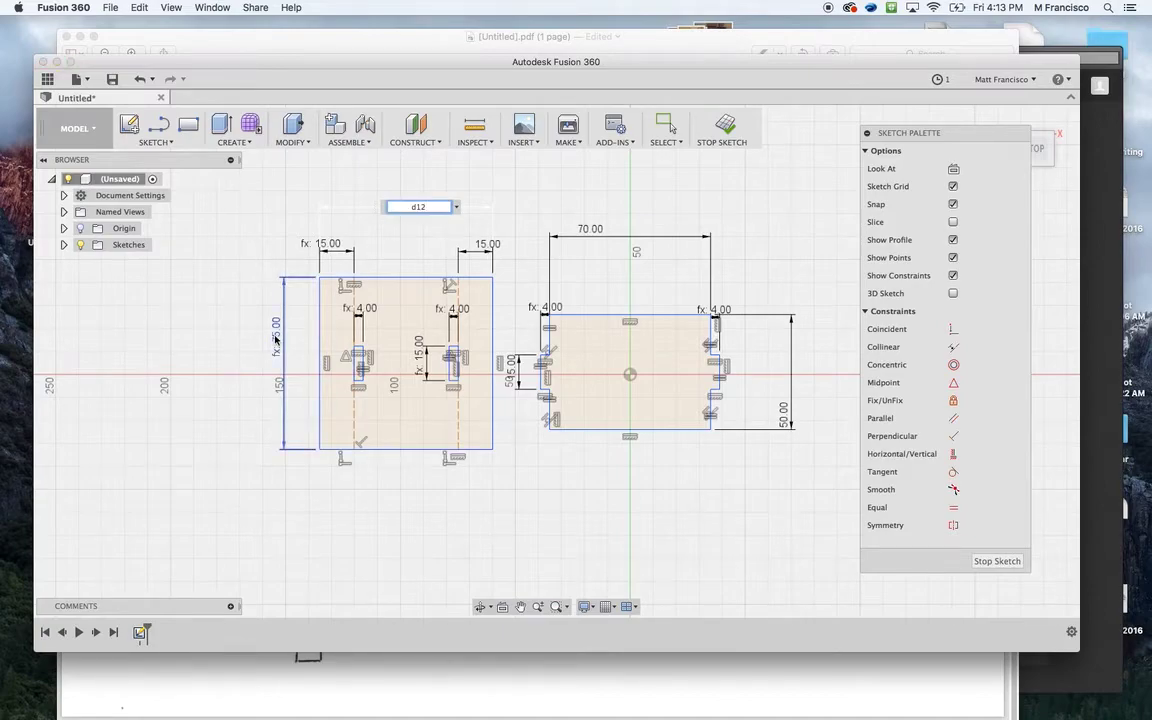
key("Return")
scroll(298, 319, "down", 2)
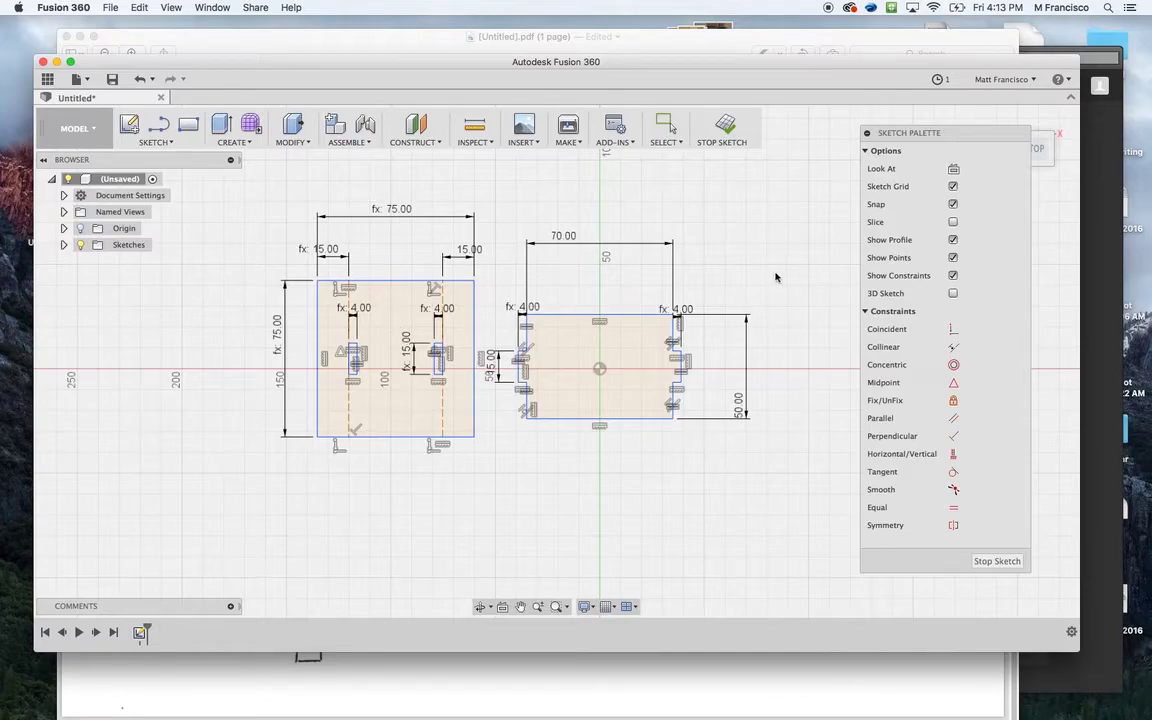
Change the right panel's width from 70 to 50 and its height to 40
double_click(566, 238)
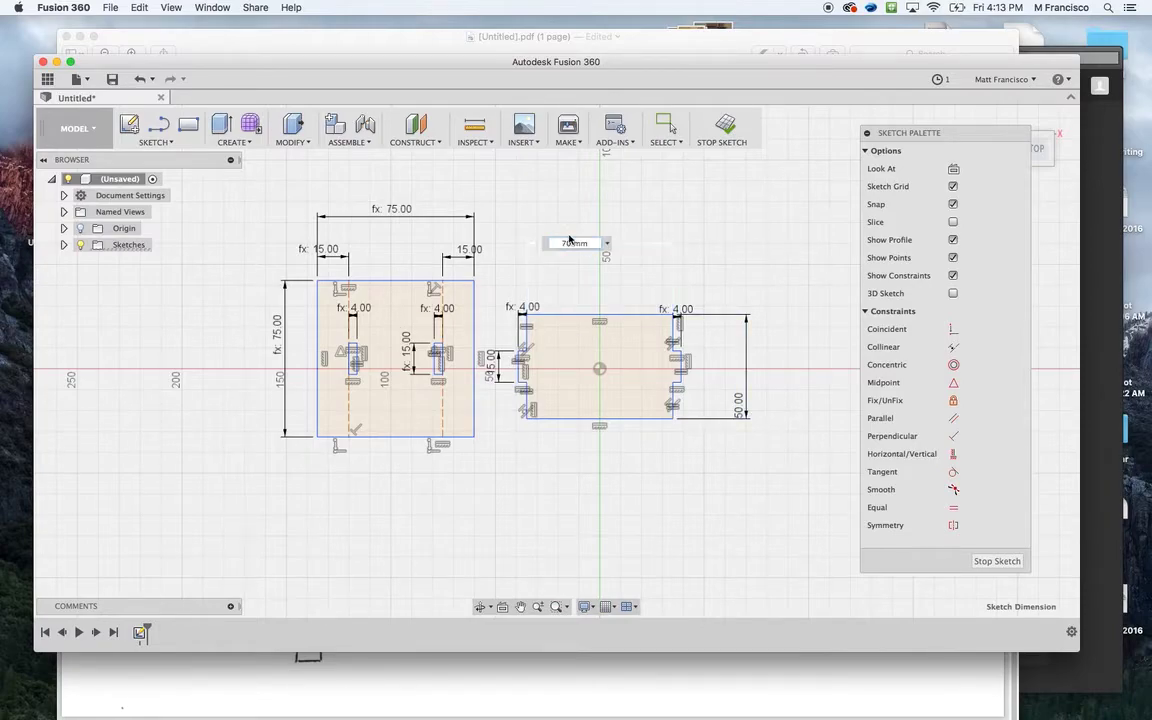
key("BackSpace")
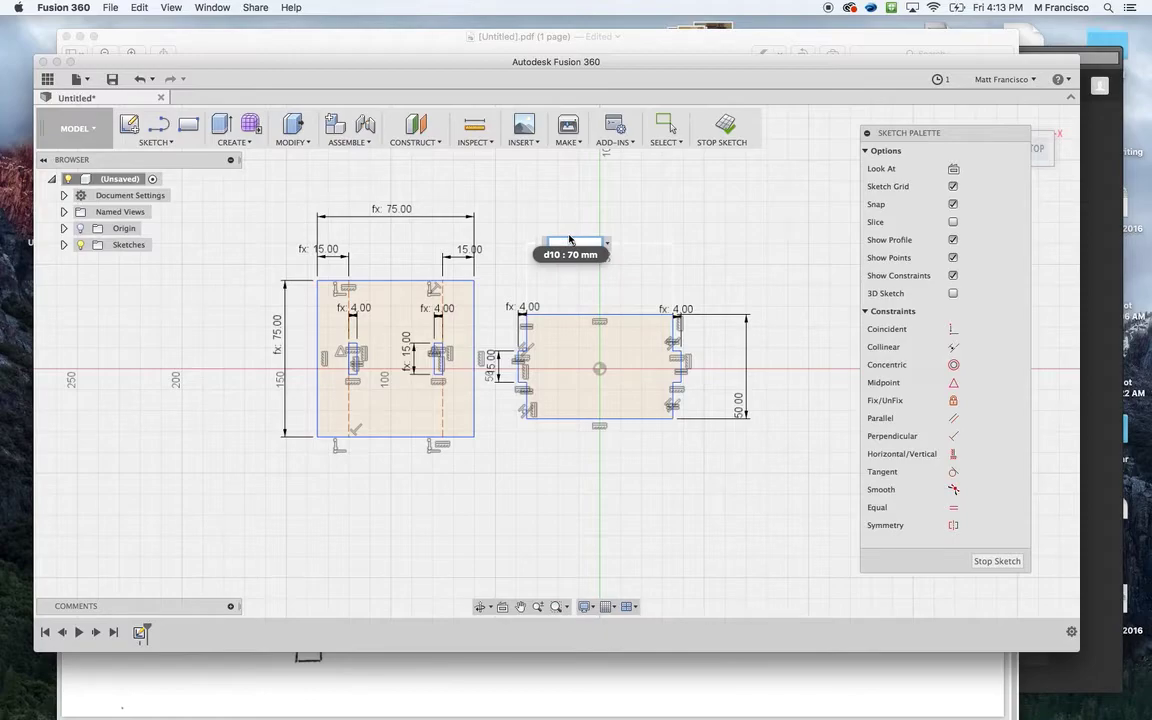
type("50")
key("Return")
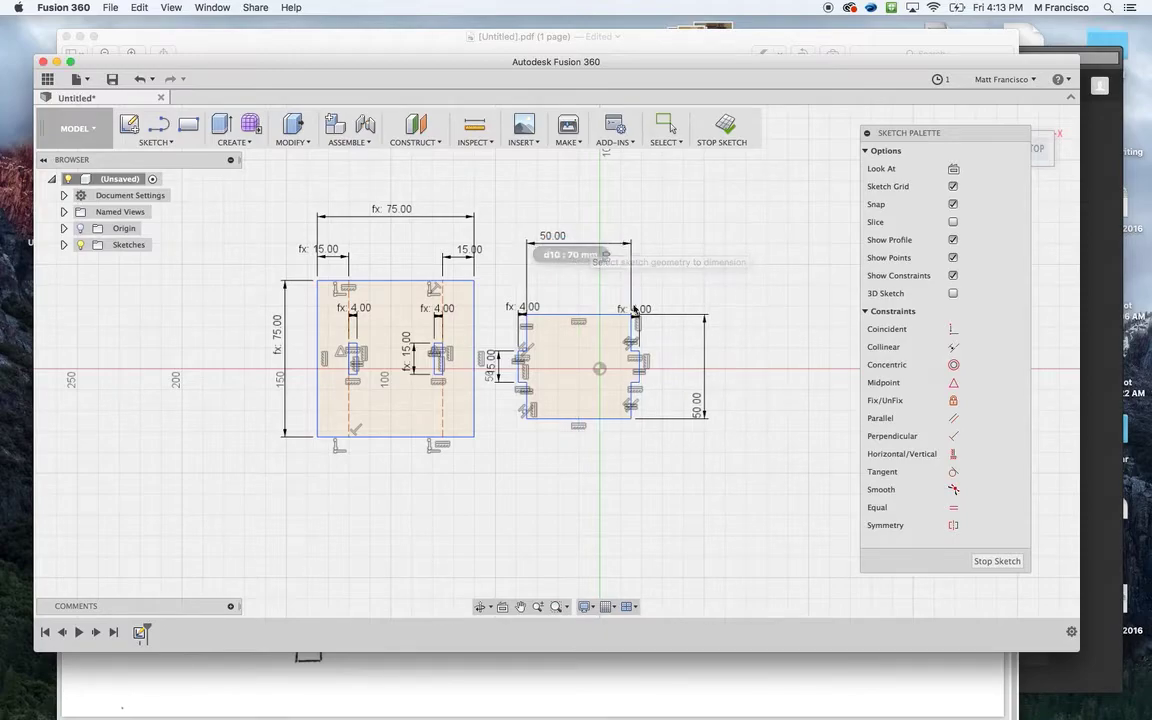
double_click(701, 405)
type("40")
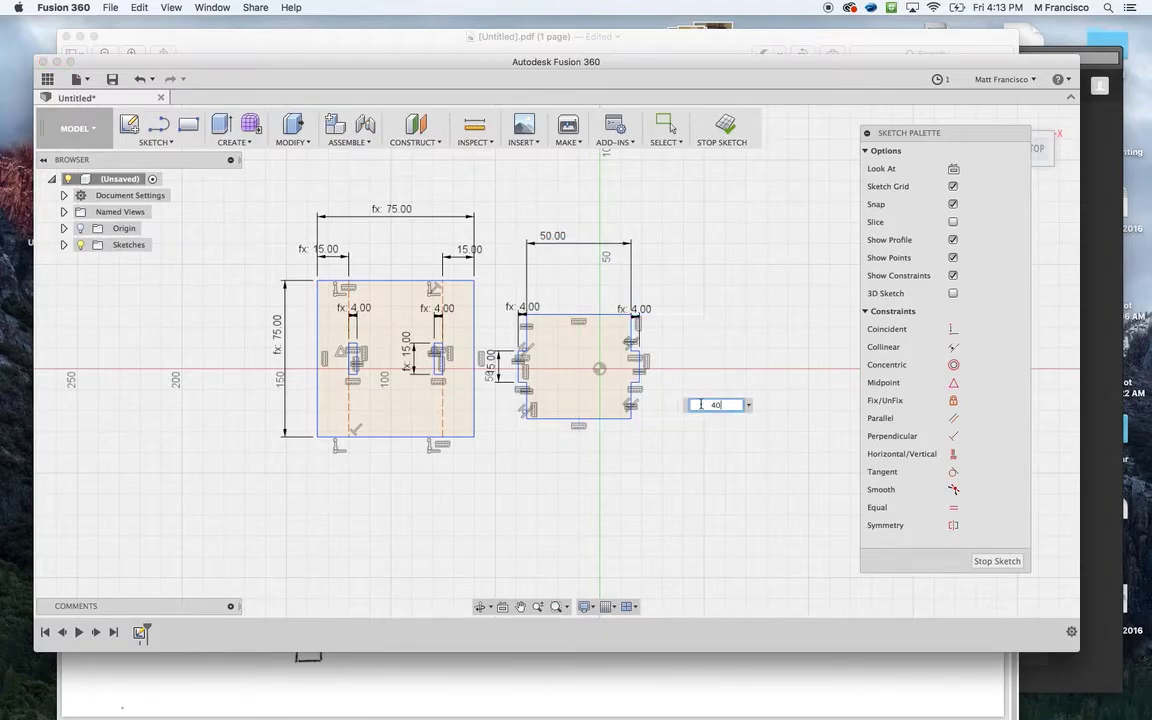
key("Return")
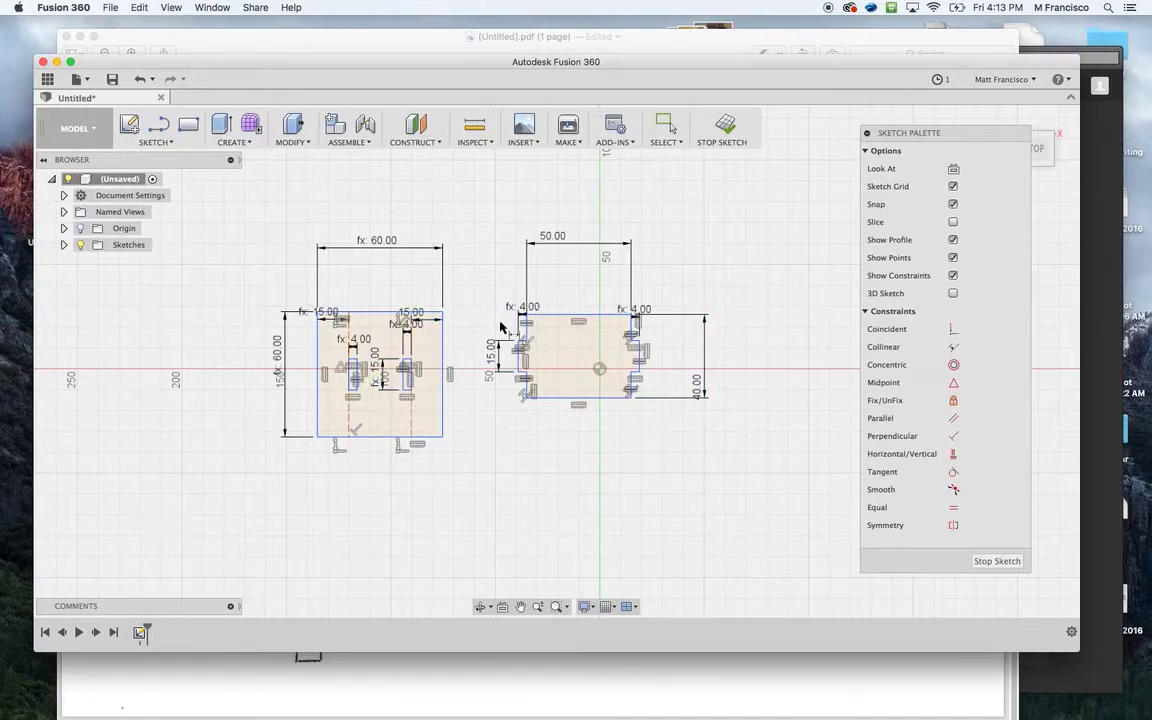
left_click(292, 145)
Set the thickness parameter to 3 mm in Change Parameters and finish the sketch
left_click(292, 145)
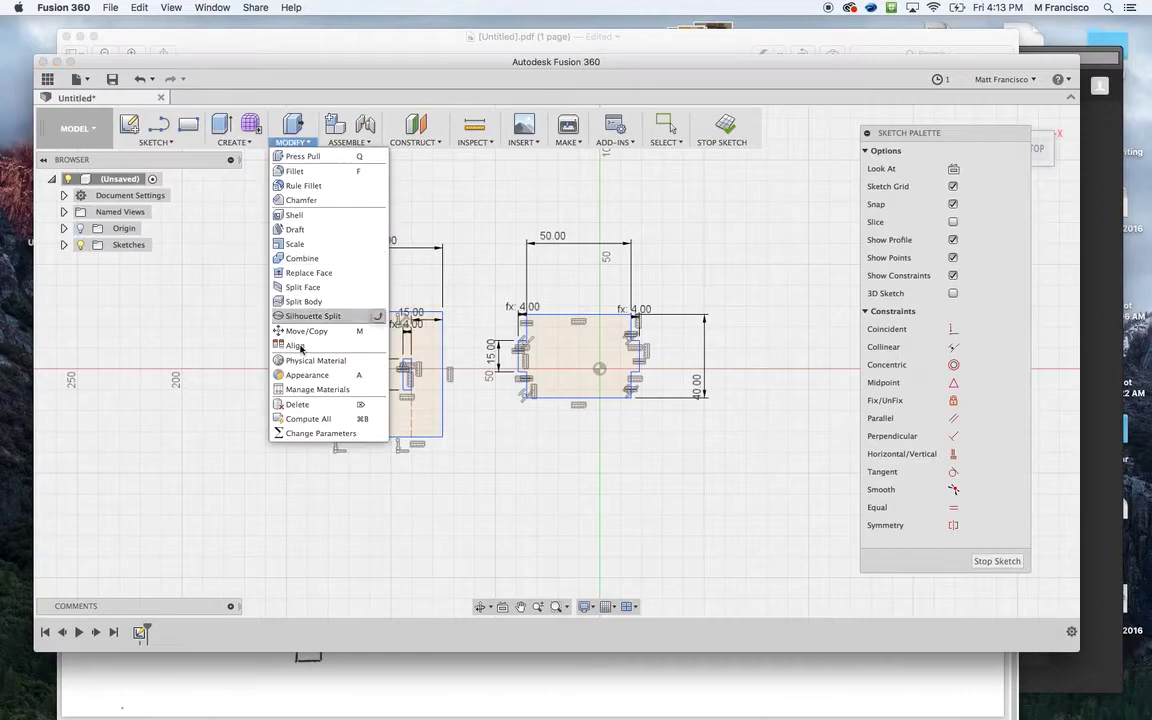
left_click(310, 433)
double_click(763, 227)
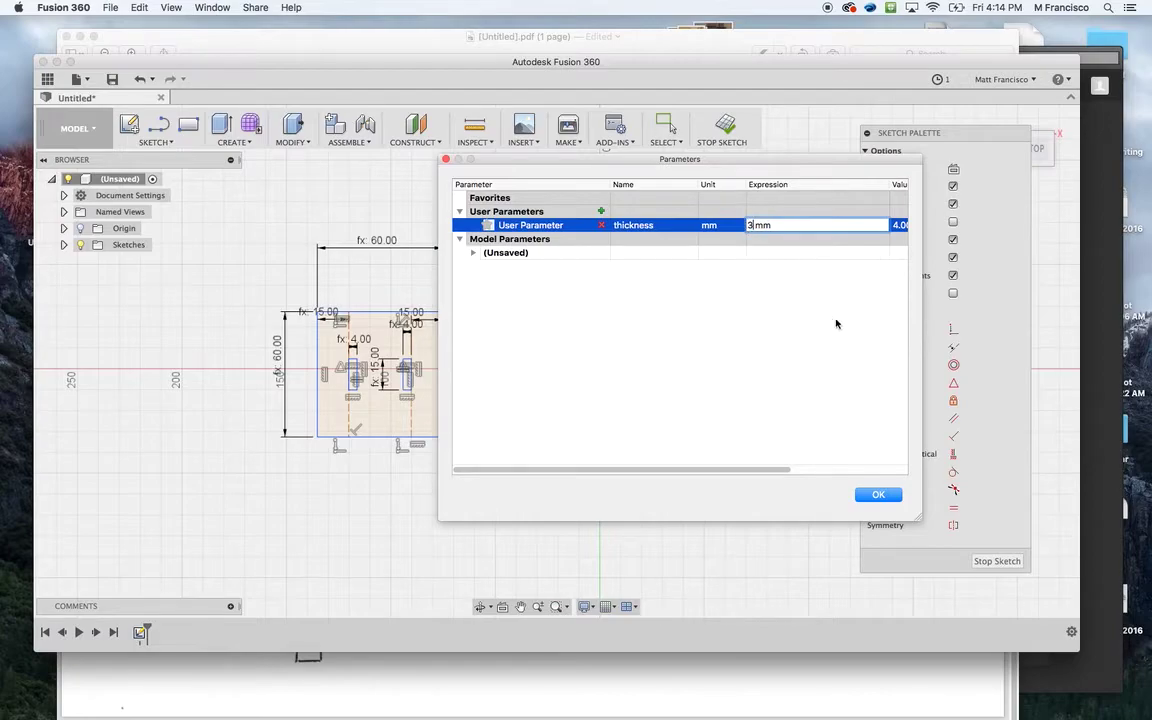
type("3")
left_click(876, 493)
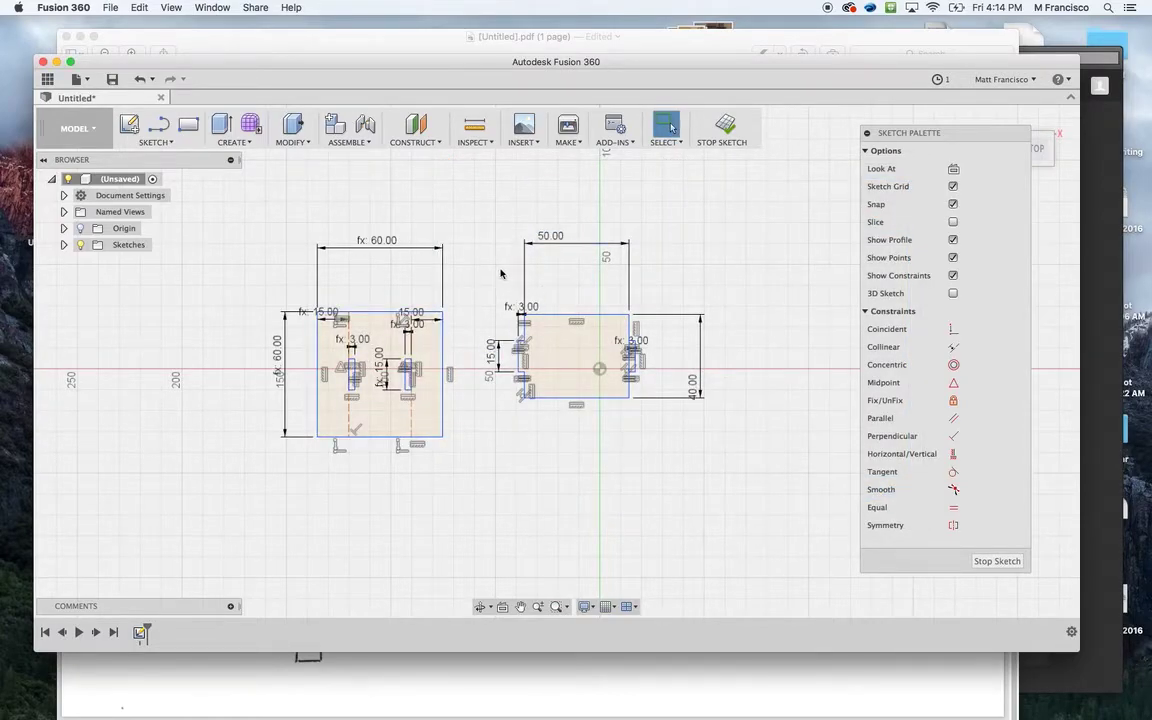
left_click(726, 127)
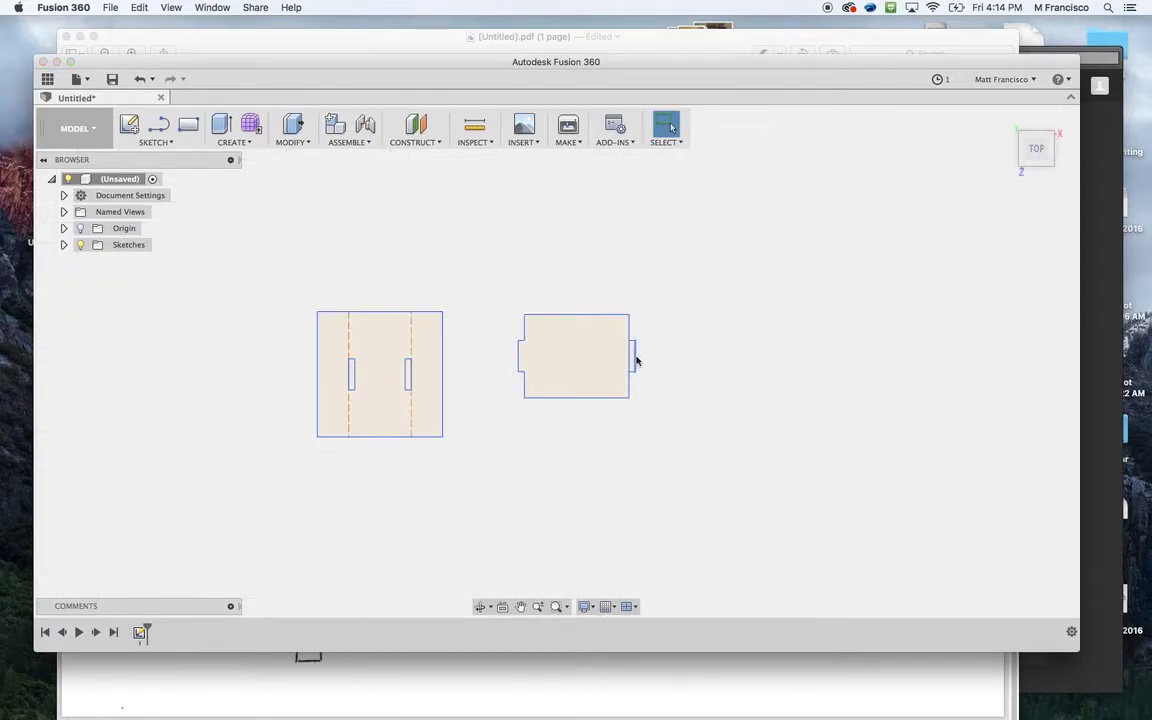
Reopen Sketch1 from the browser for editing
scroll(633, 369, "up", 2)
scroll(633, 369, "up", 2)
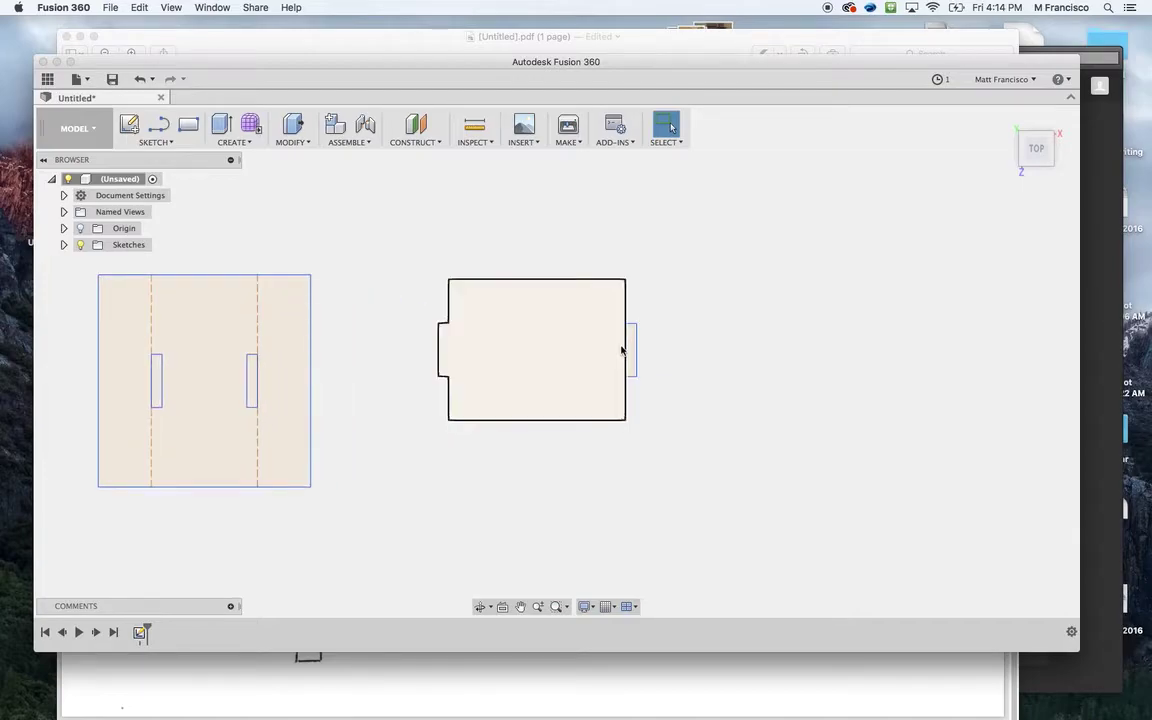
left_click(64, 245)
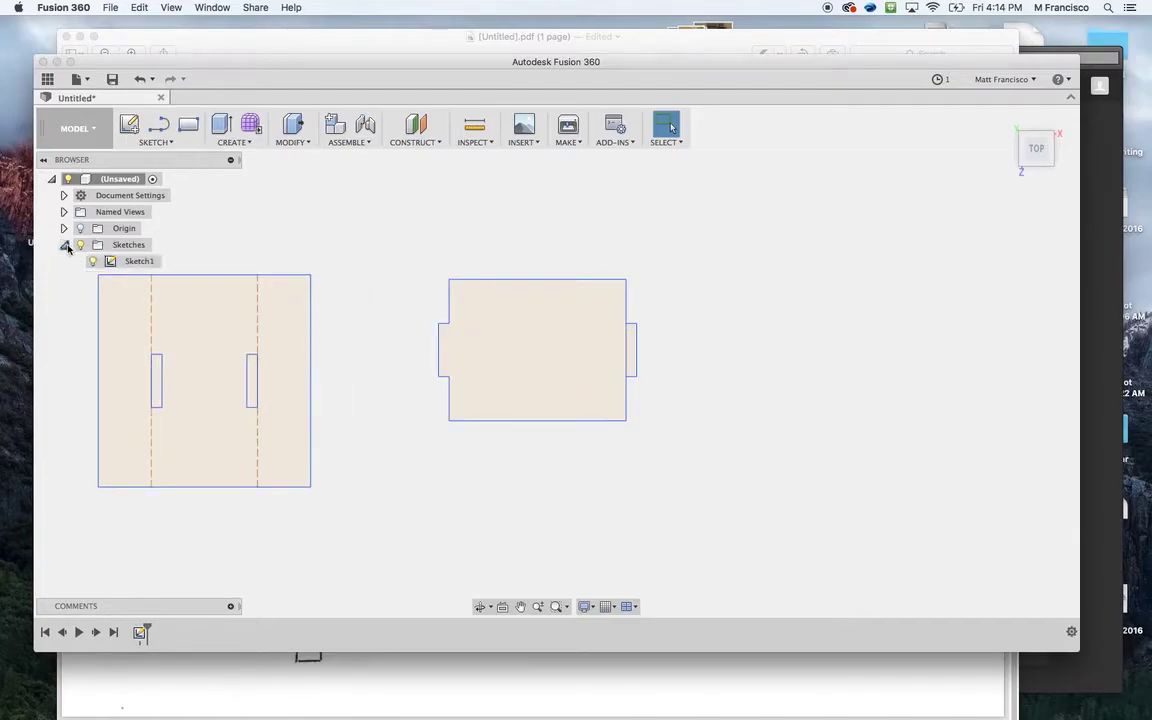
double_click(138, 262)
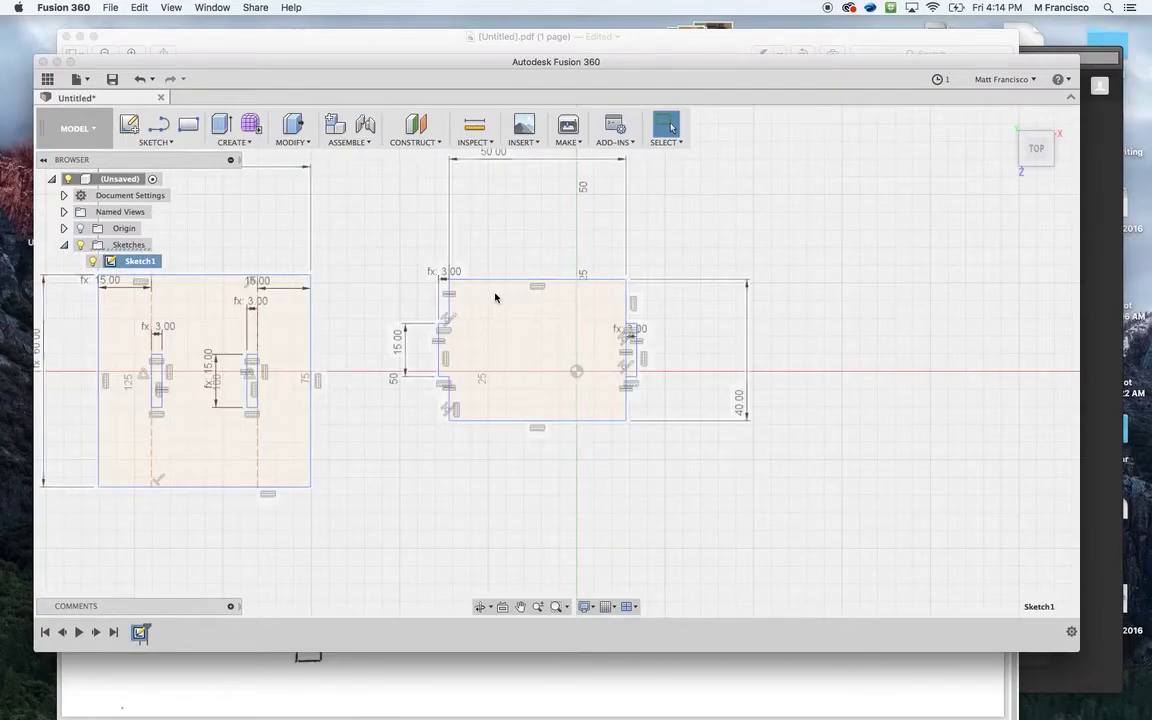
Trim away the inner vertical segment of the right panel's notch
scroll(622, 362, "up", 4)
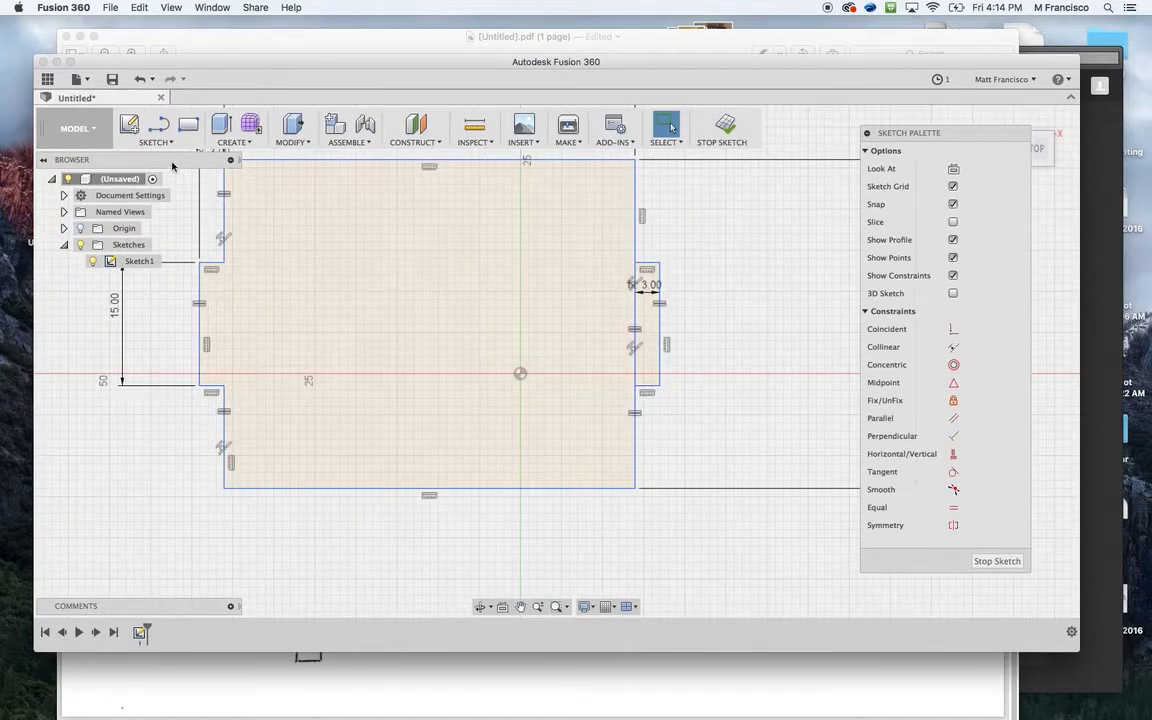
left_click(155, 142)
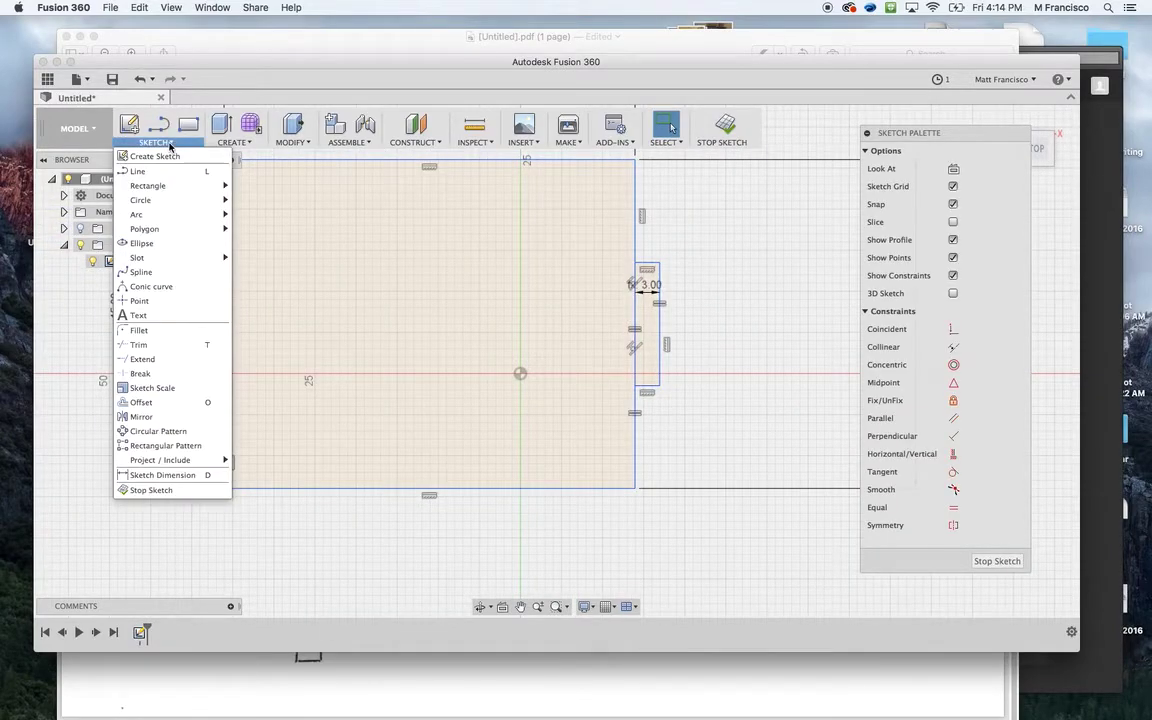
left_click(156, 344)
left_click(637, 310)
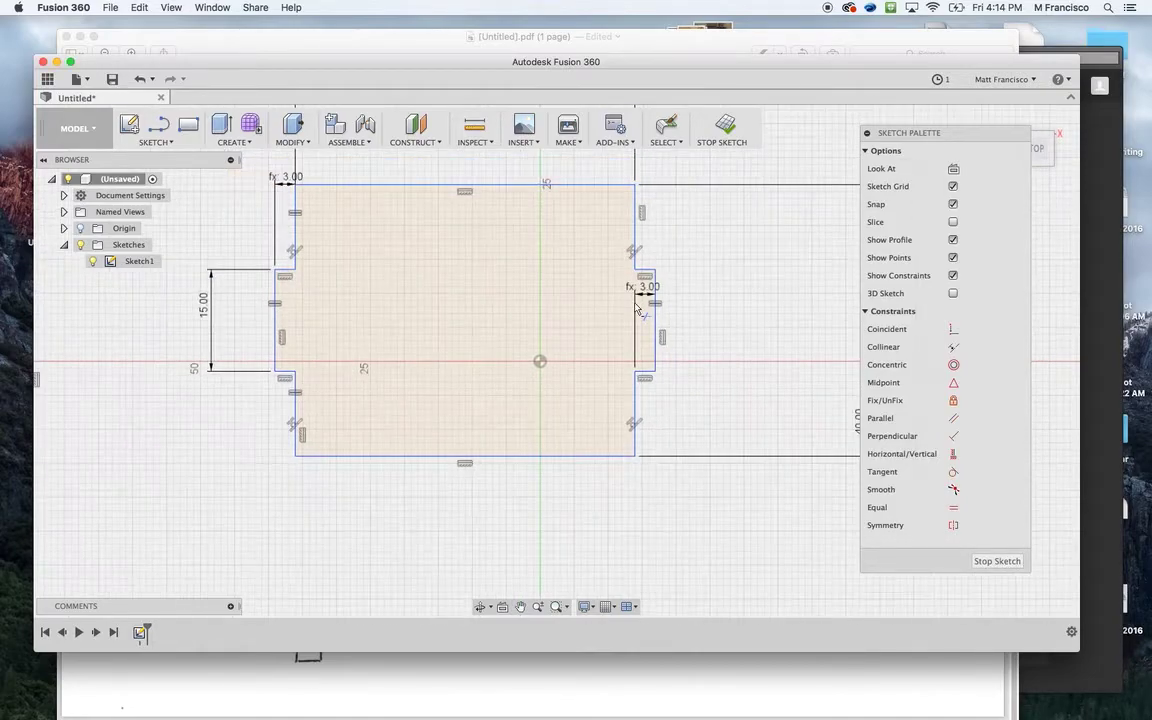
scroll(665, 345, "down", 2)
scroll(670, 347, "down", 3)
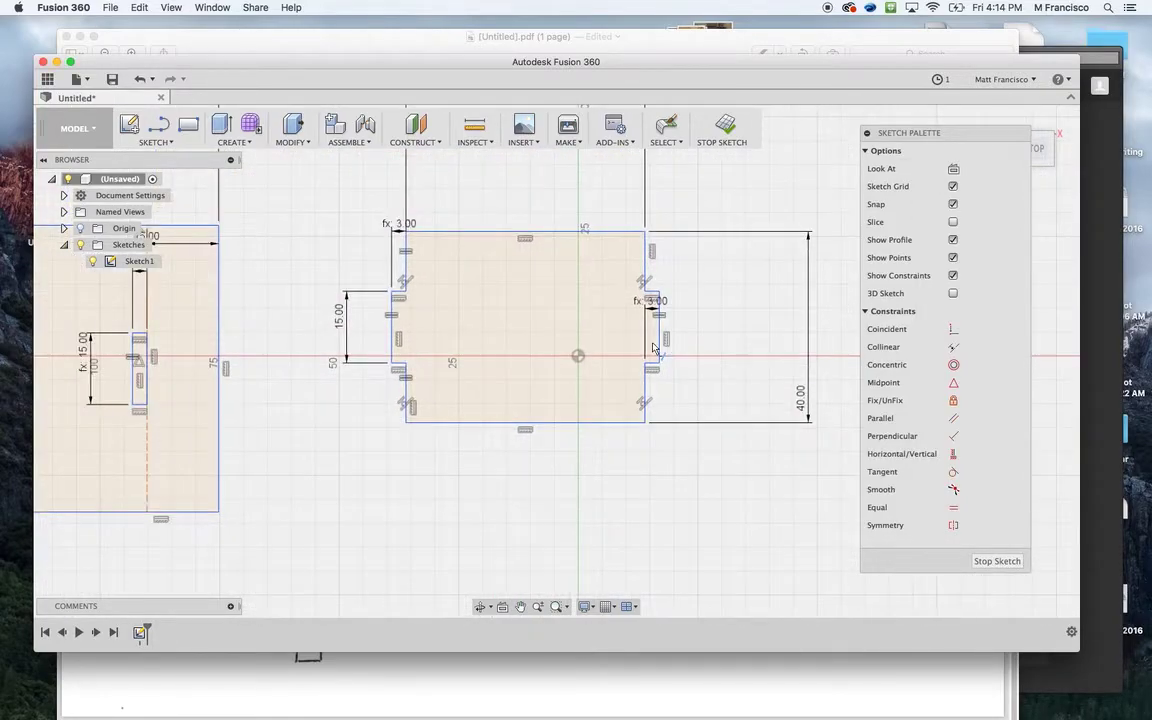
key("Escape")
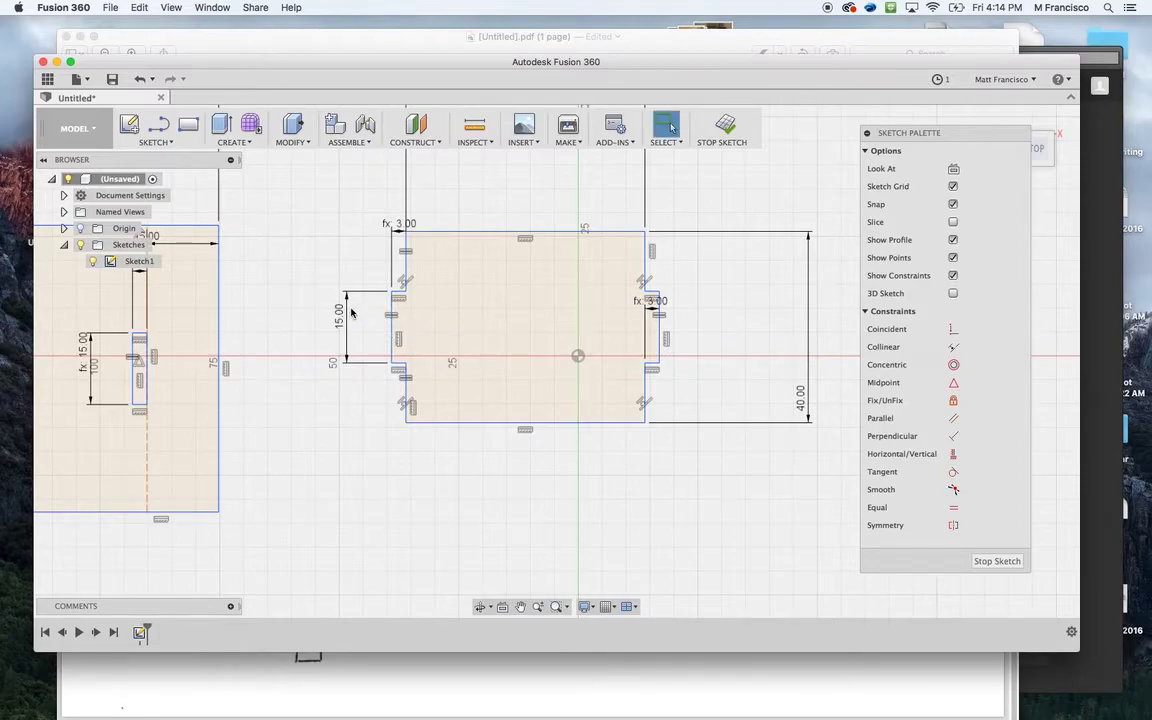
Change the 15.00 tab dimension to 20, make the two notch edges equal, and finish
double_click(340, 316)
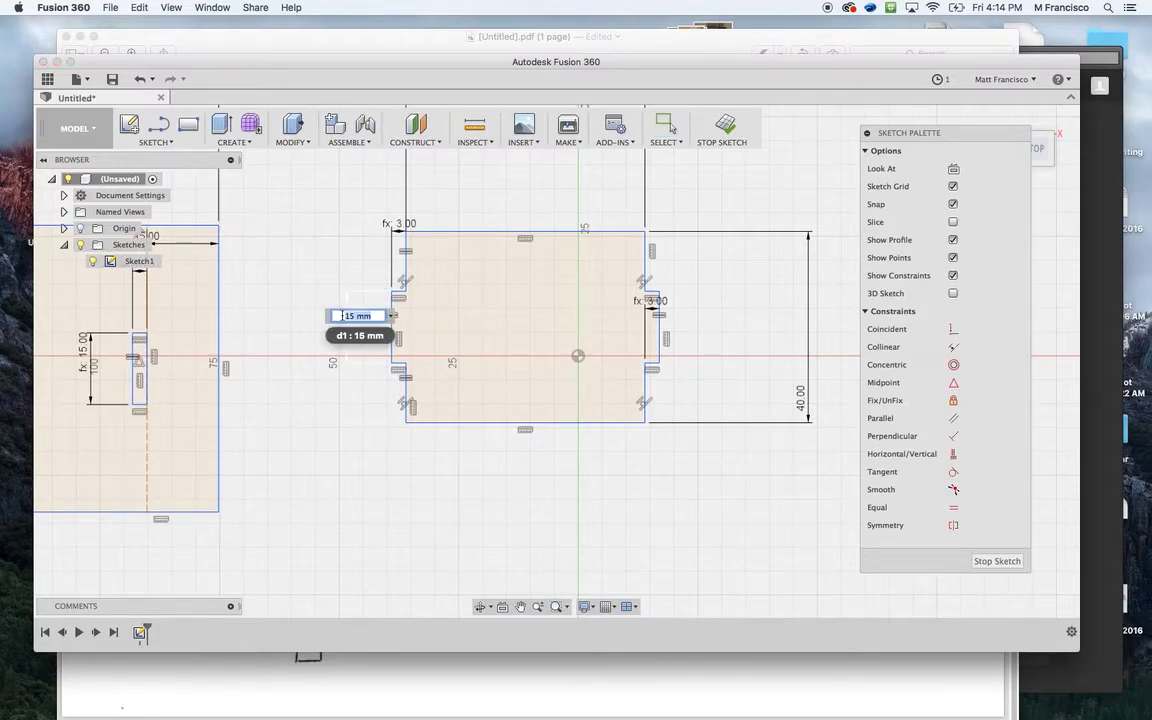
type("20")
key("Return")
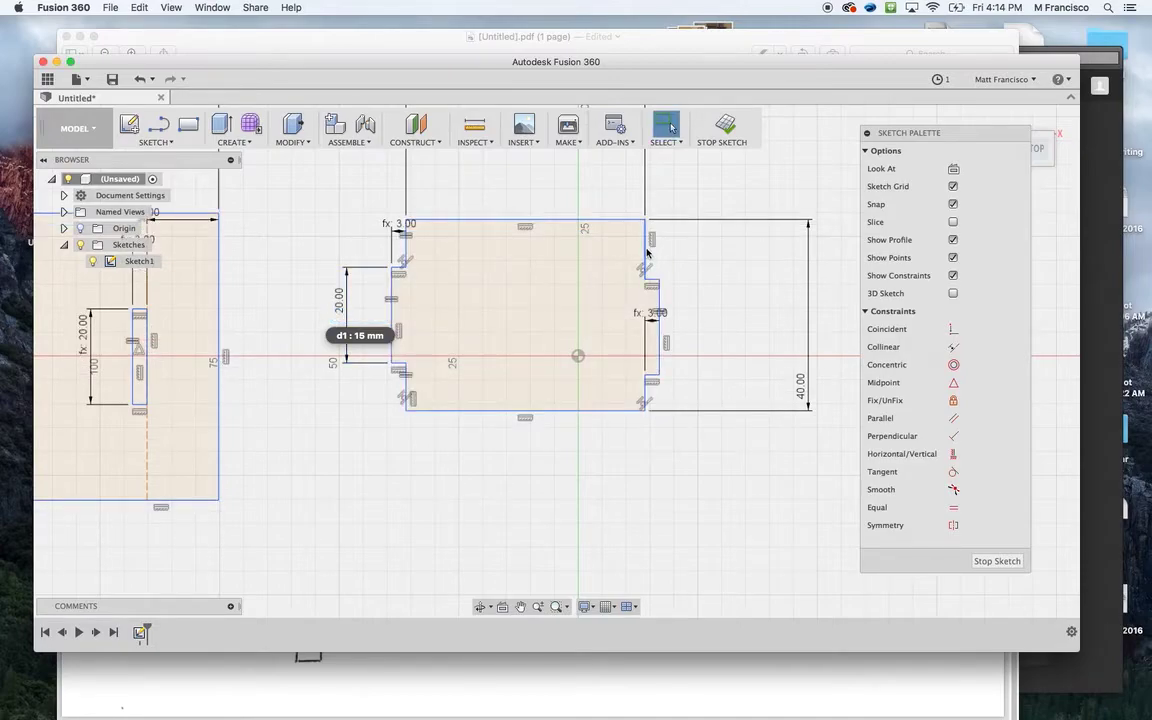
left_click(654, 390)
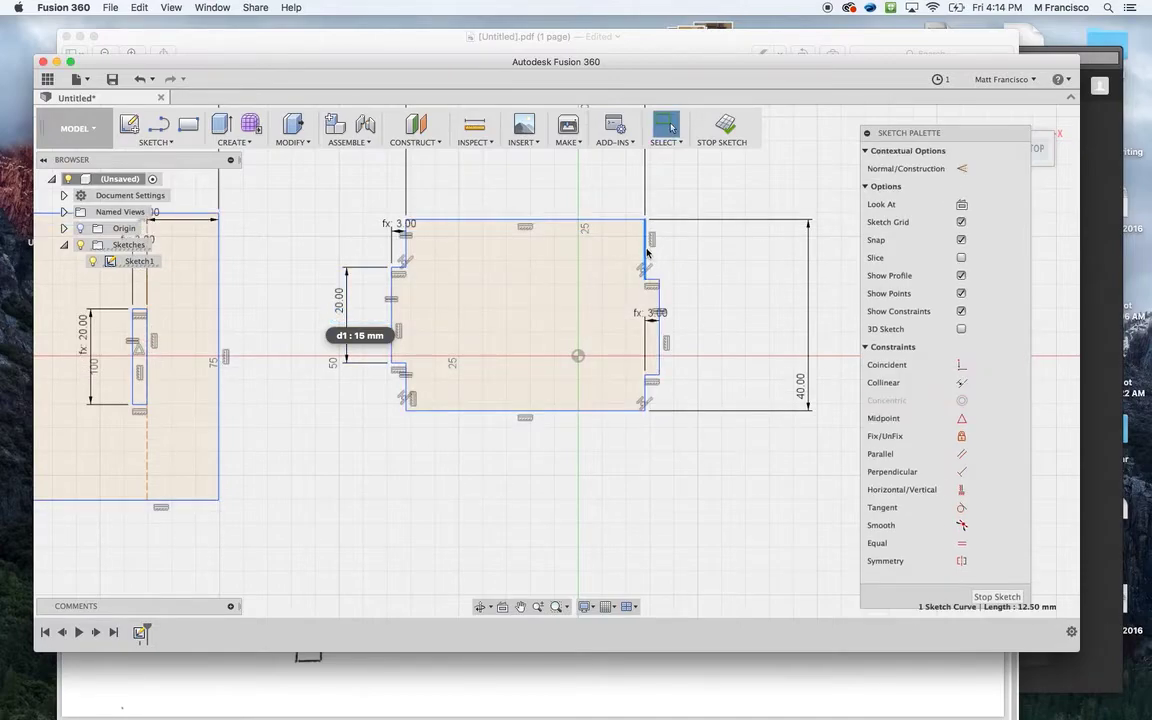
left_click(645, 399, "shift")
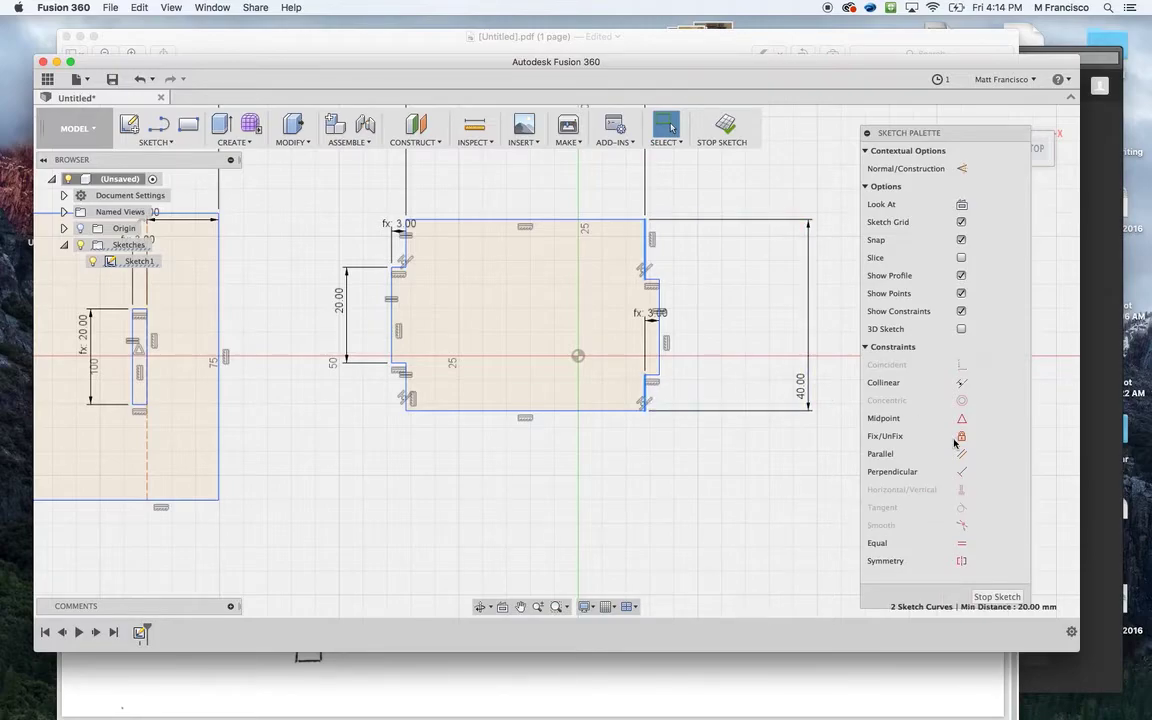
left_click(961, 543)
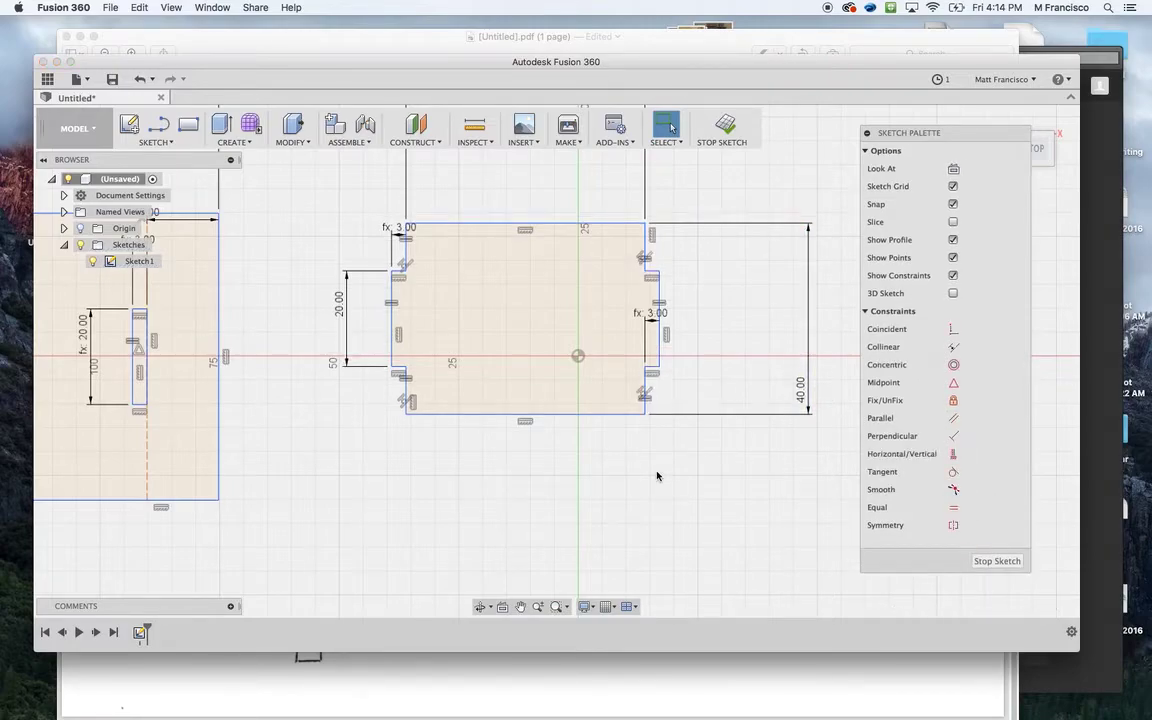
scroll(629, 355, "down", 5)
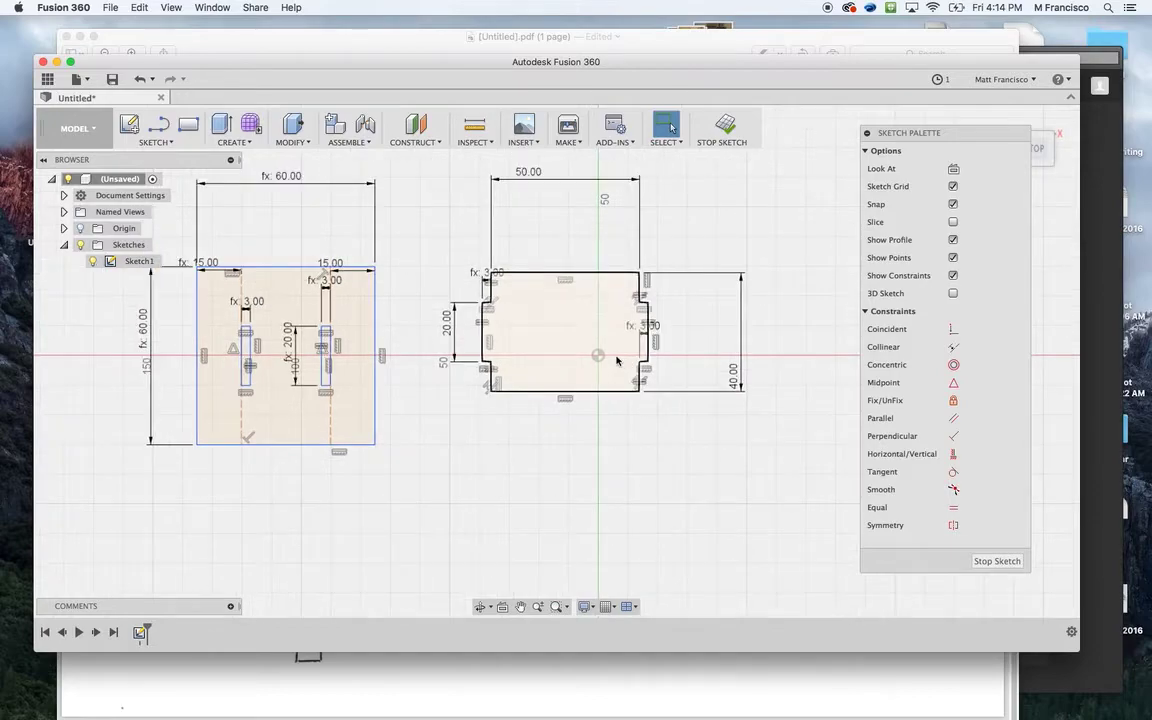
middle_click_drag(417, 276, 457, 286)
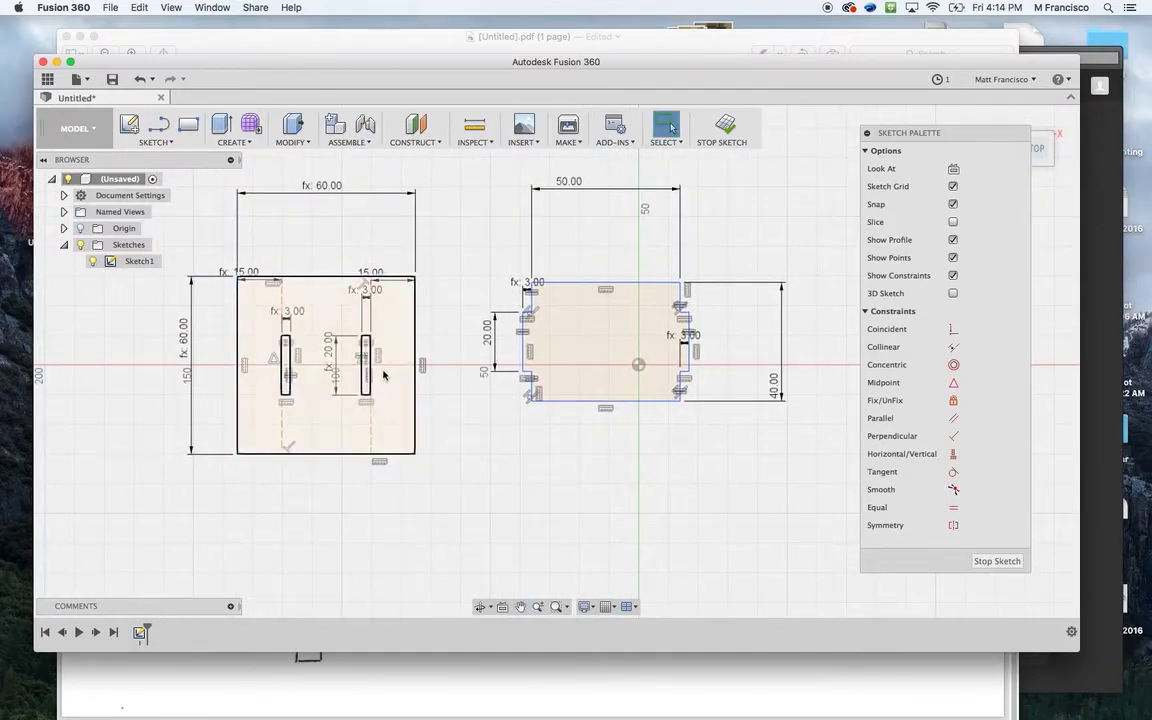
left_click(722, 127)
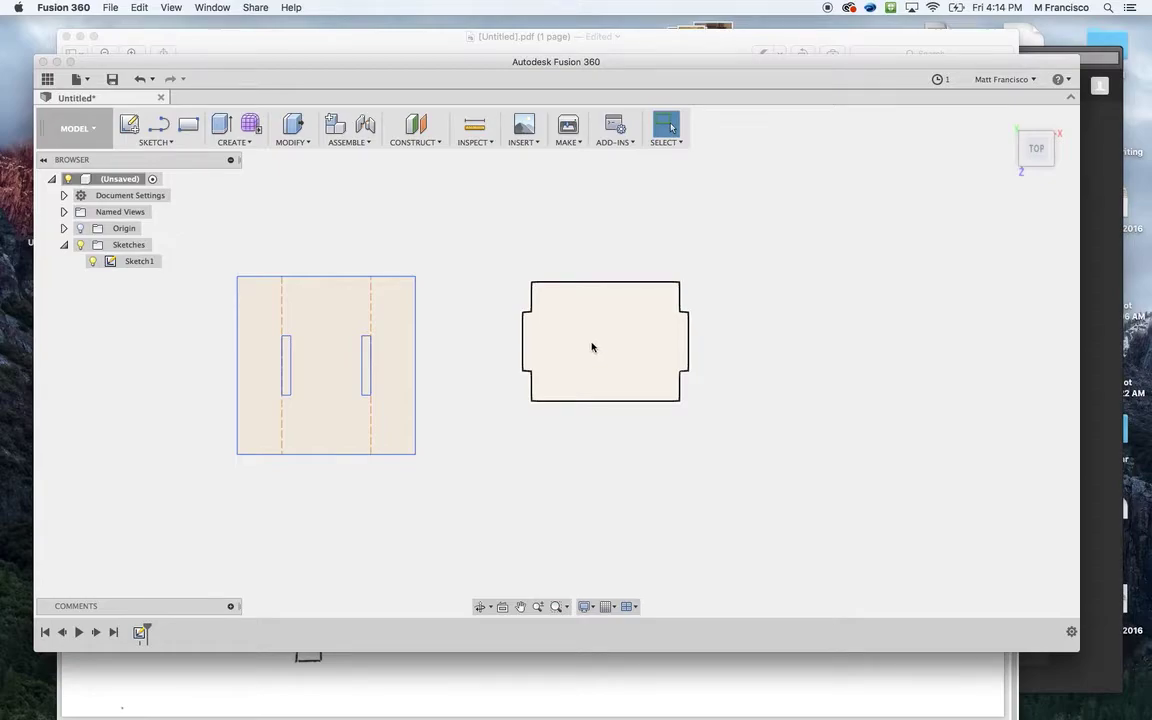
Save Sketch1 as a DXF file named 'basic structure' on the Desktop
right_click(133, 263)
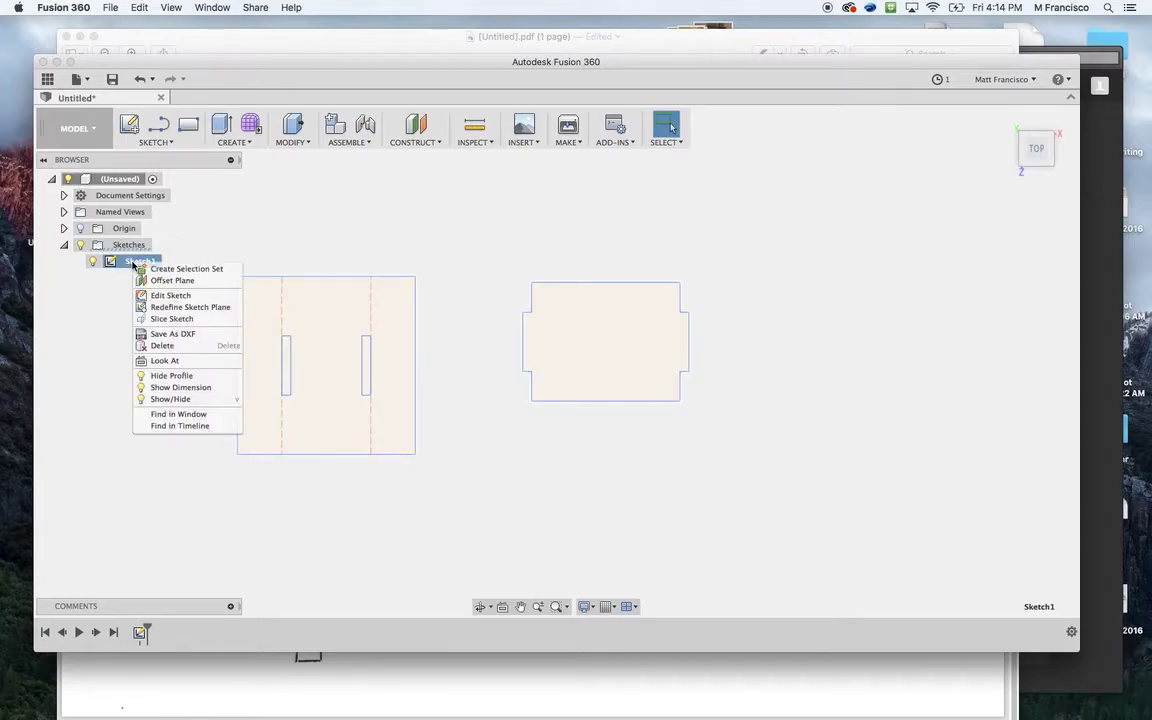
left_click(140, 262)
left_click(219, 266)
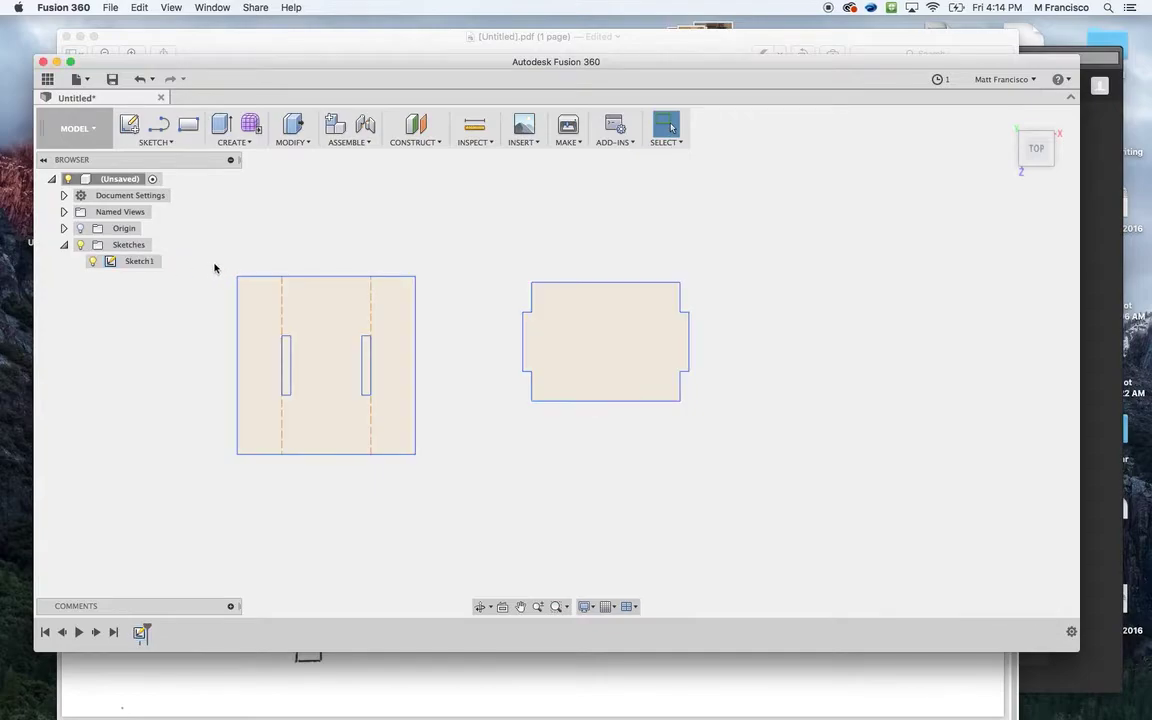
right_click(145, 264)
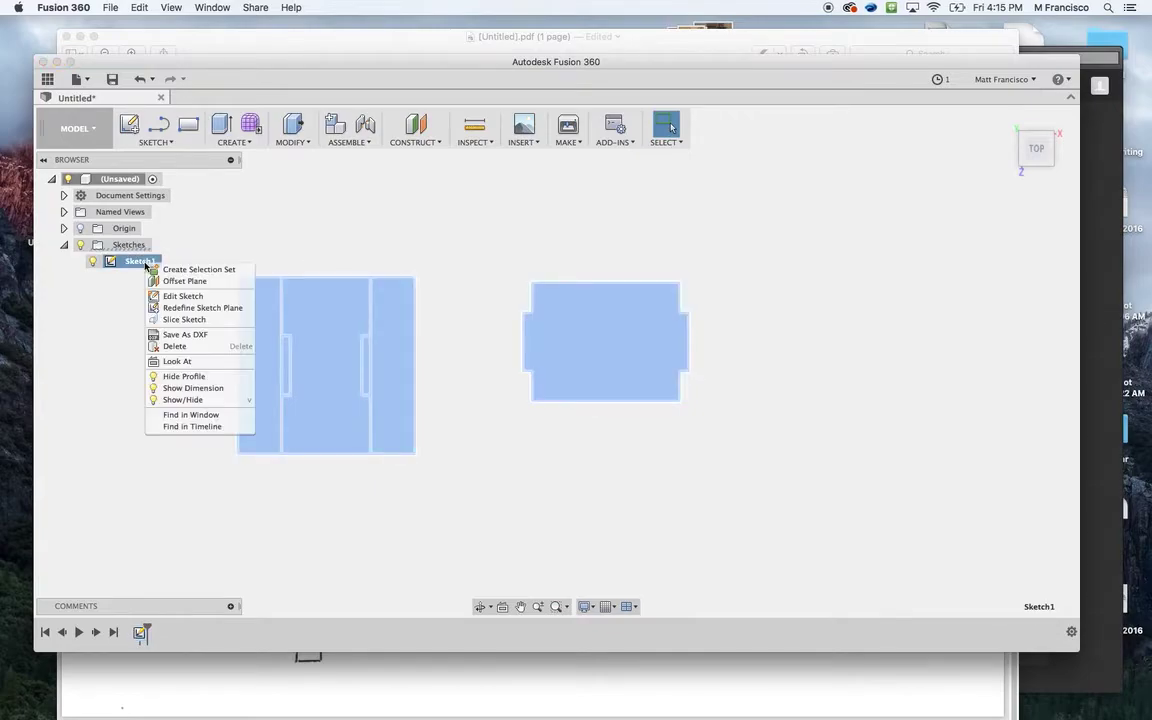
left_click(176, 335)
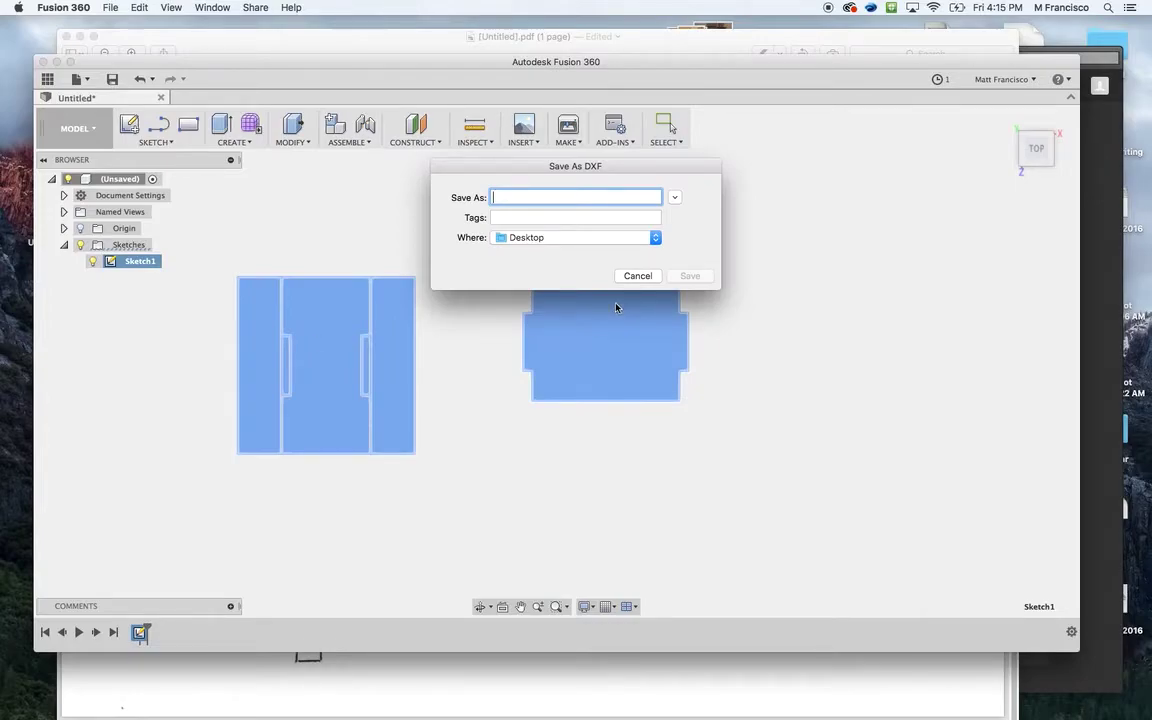
type("small structure")
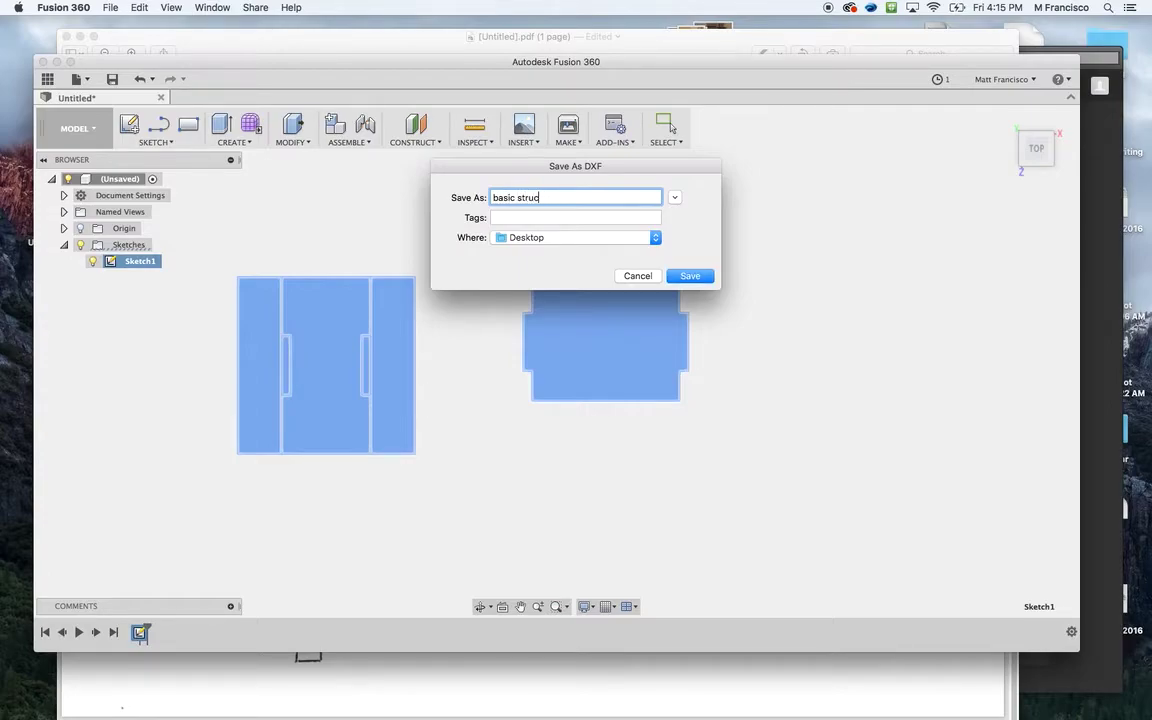
key("Return")
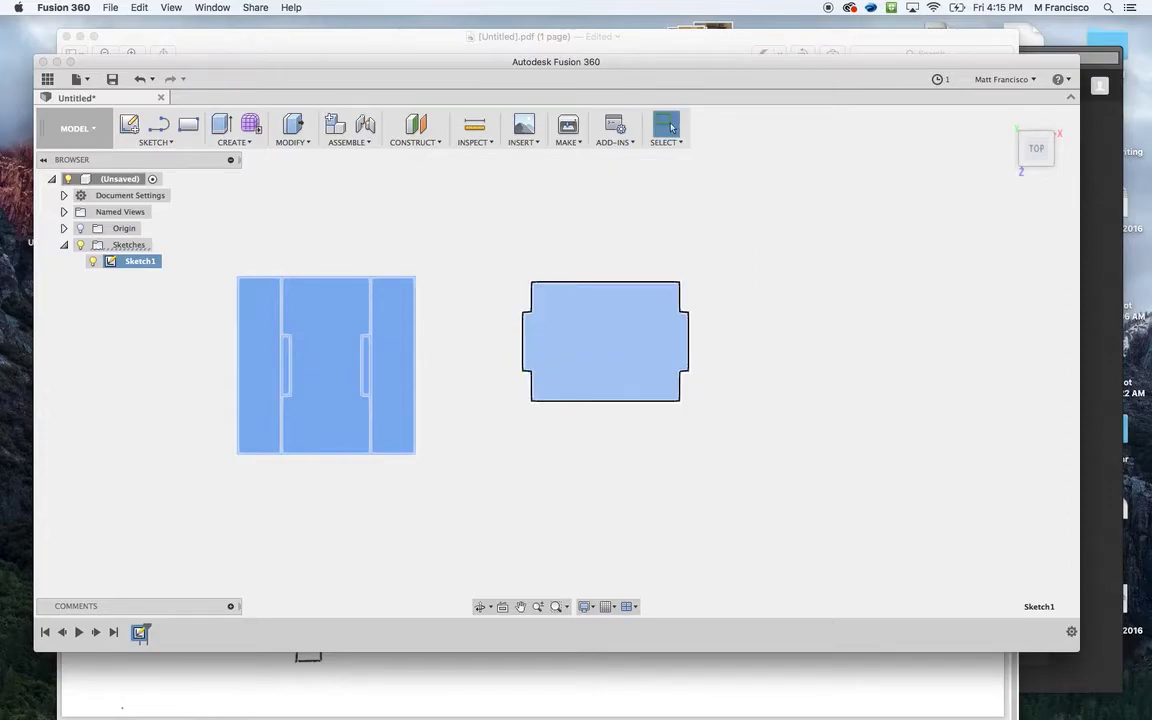
key("cmd+Tab")
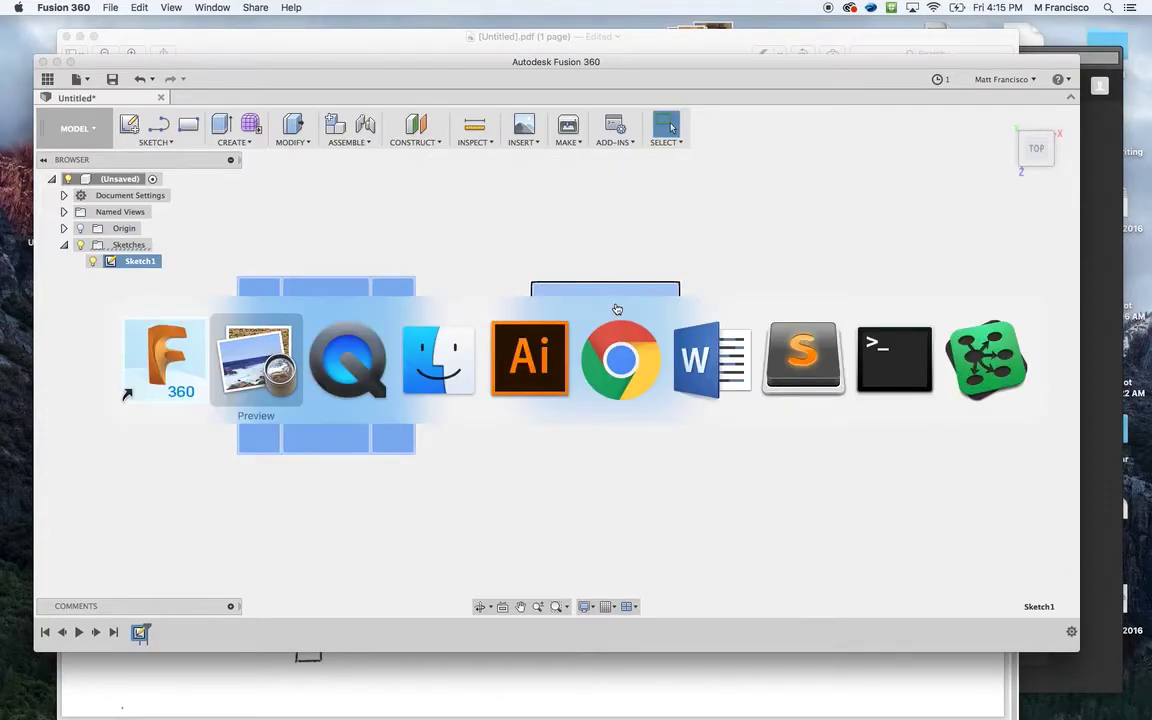
Open basic structure.dxf from the Desktop in Illustrator
key("super+Tab")
key("super+Tab")
key("super+Tab")
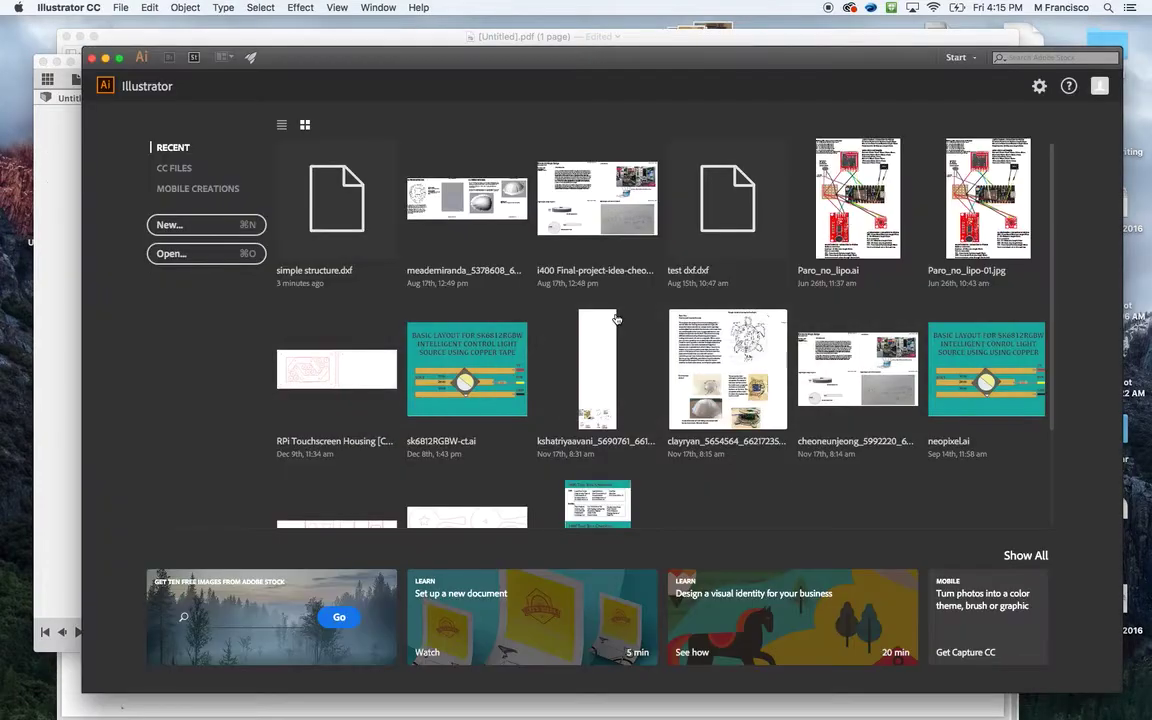
left_click(183, 262)
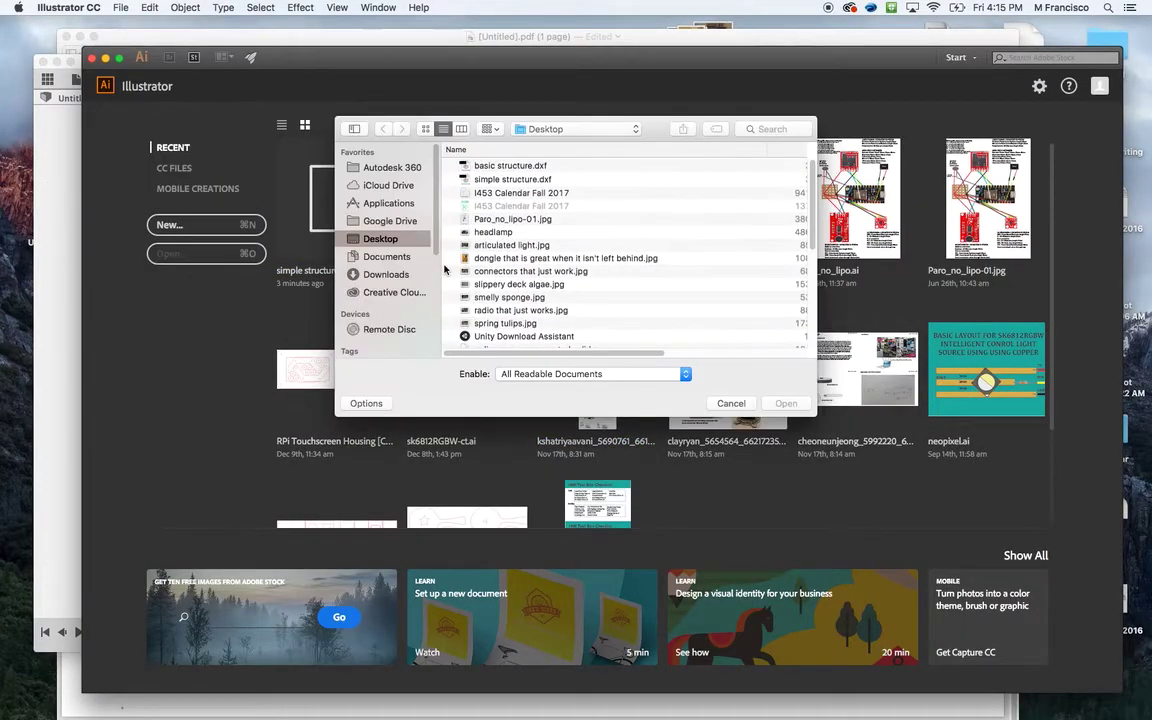
left_click(495, 167)
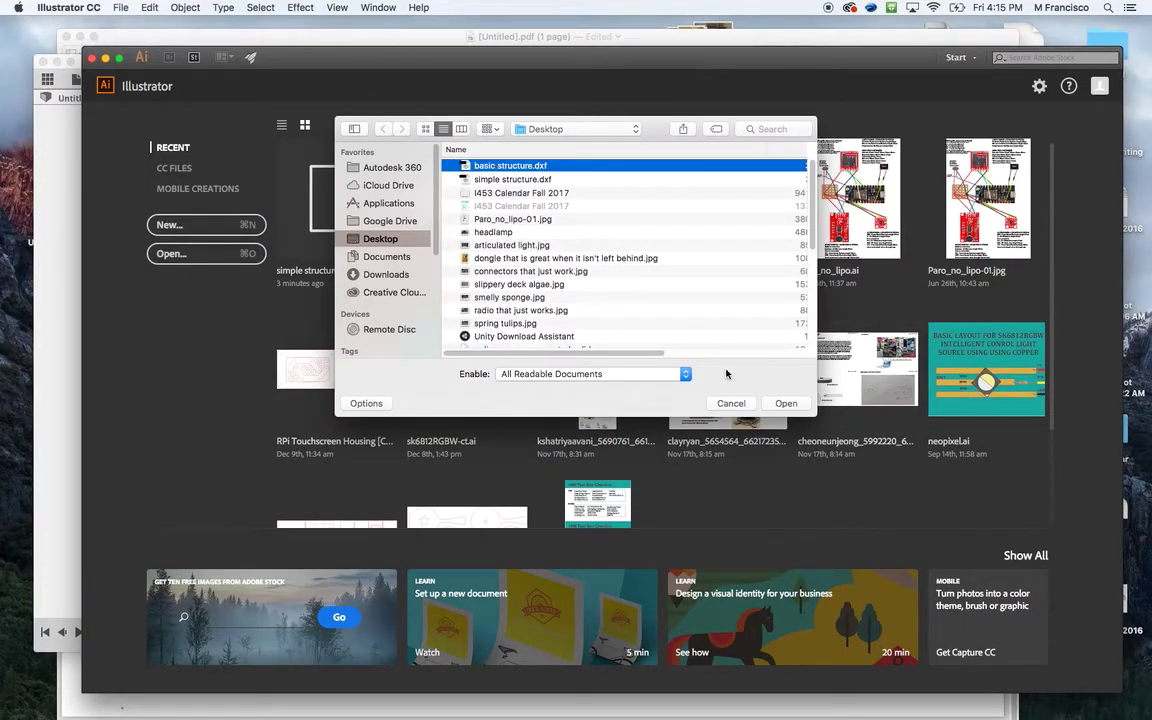
left_click(786, 403)
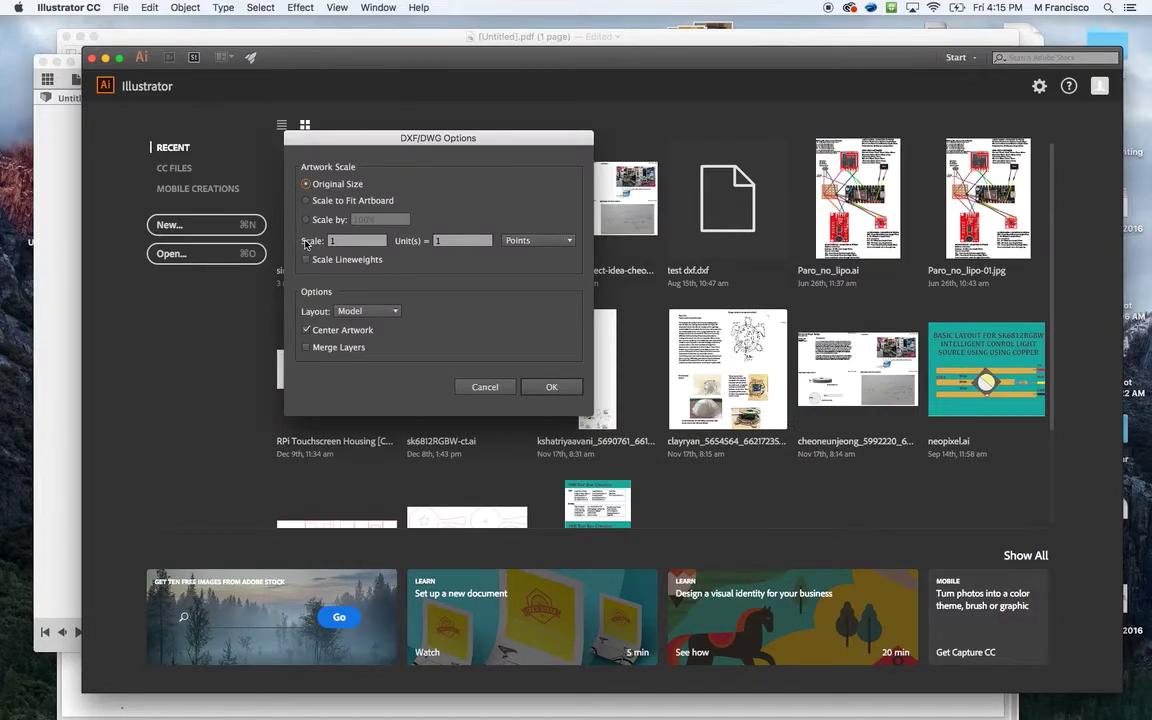
Import the DXF at a scale of 1 unit = 1 Millimeters
left_click(340, 242)
left_click(449, 242)
left_click(538, 240)
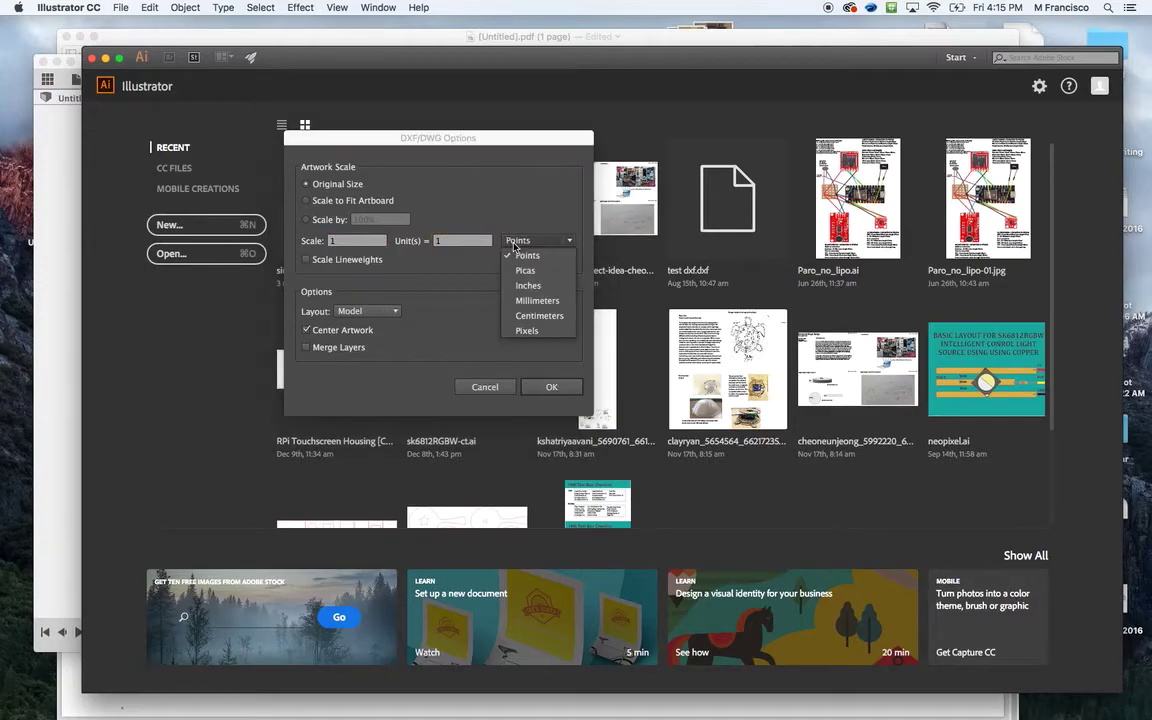
left_click(520, 298)
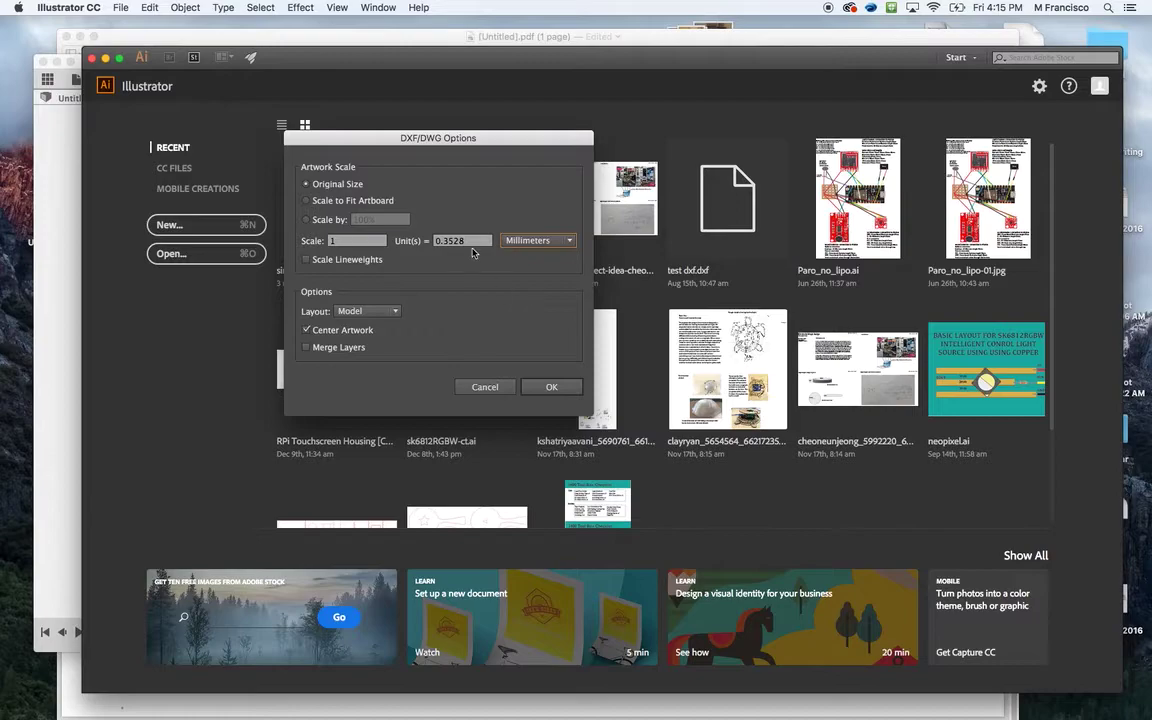
double_click(463, 241)
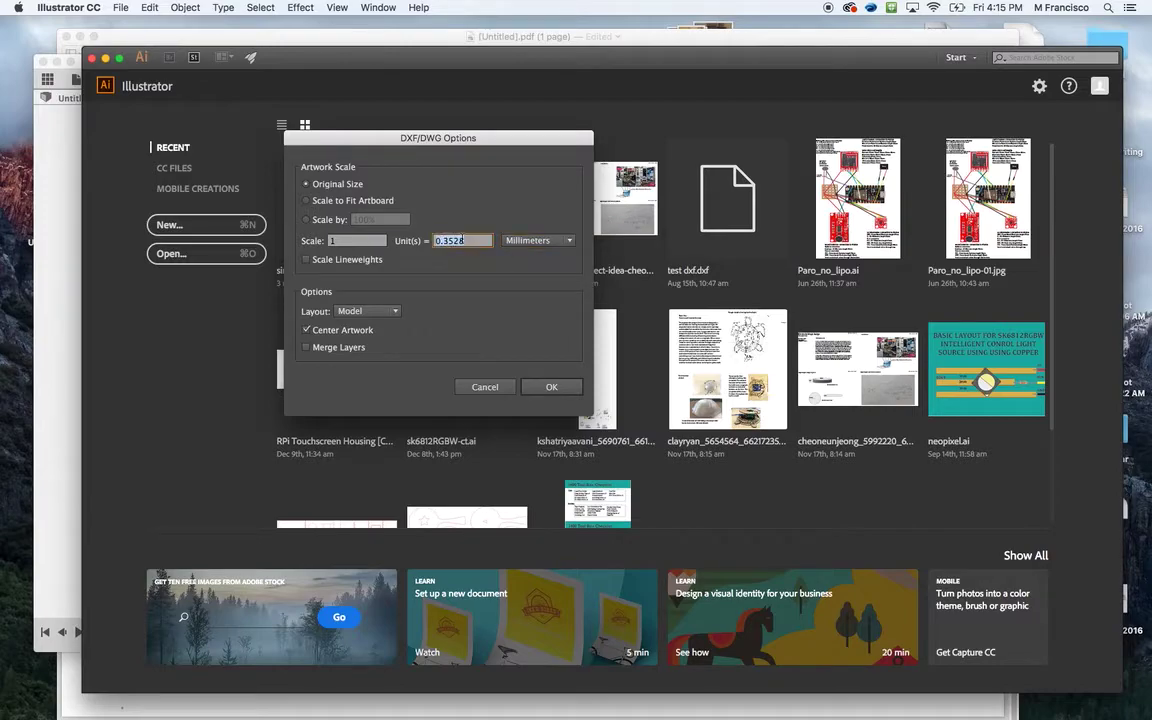
type("1")
left_click(549, 388)
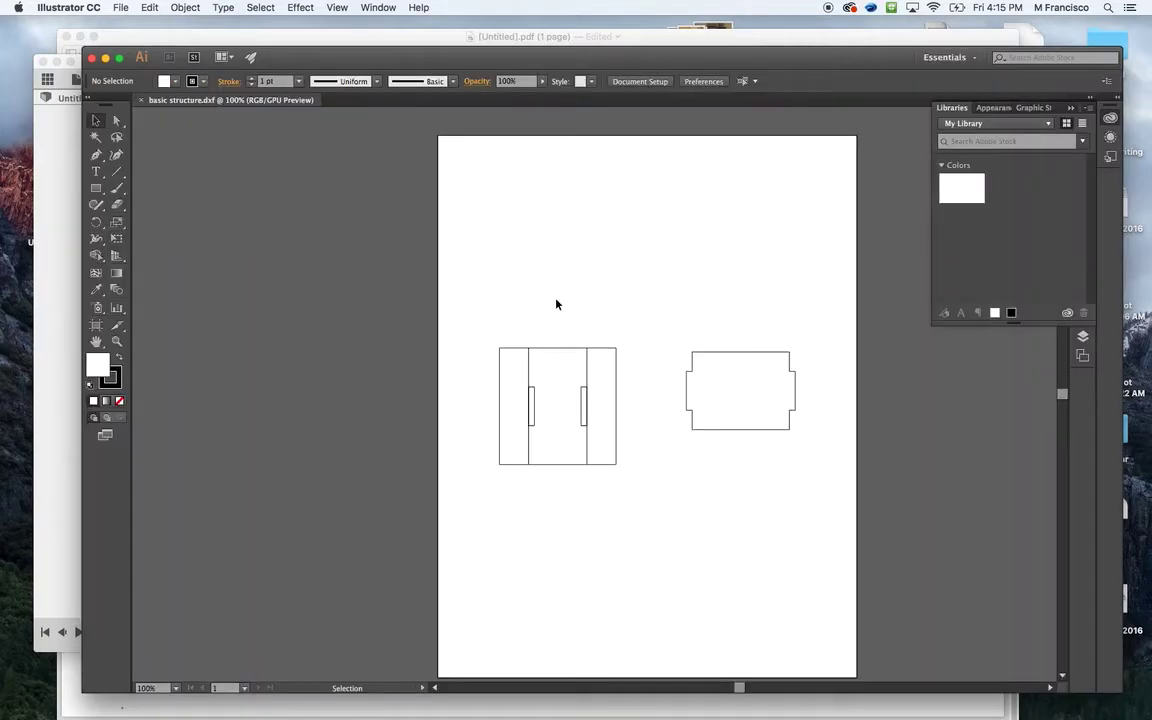
Delete the two long vertical construction lines from the slotted panel
scroll(630, 334, "down", 1)
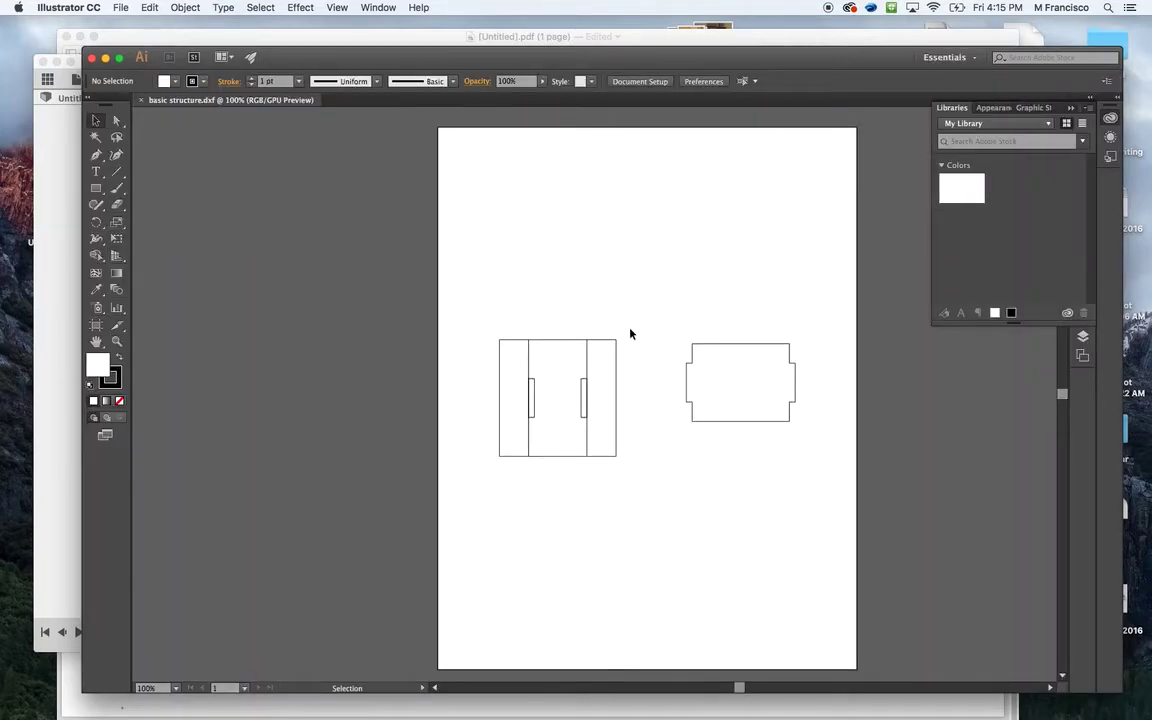
left_click(586, 362)
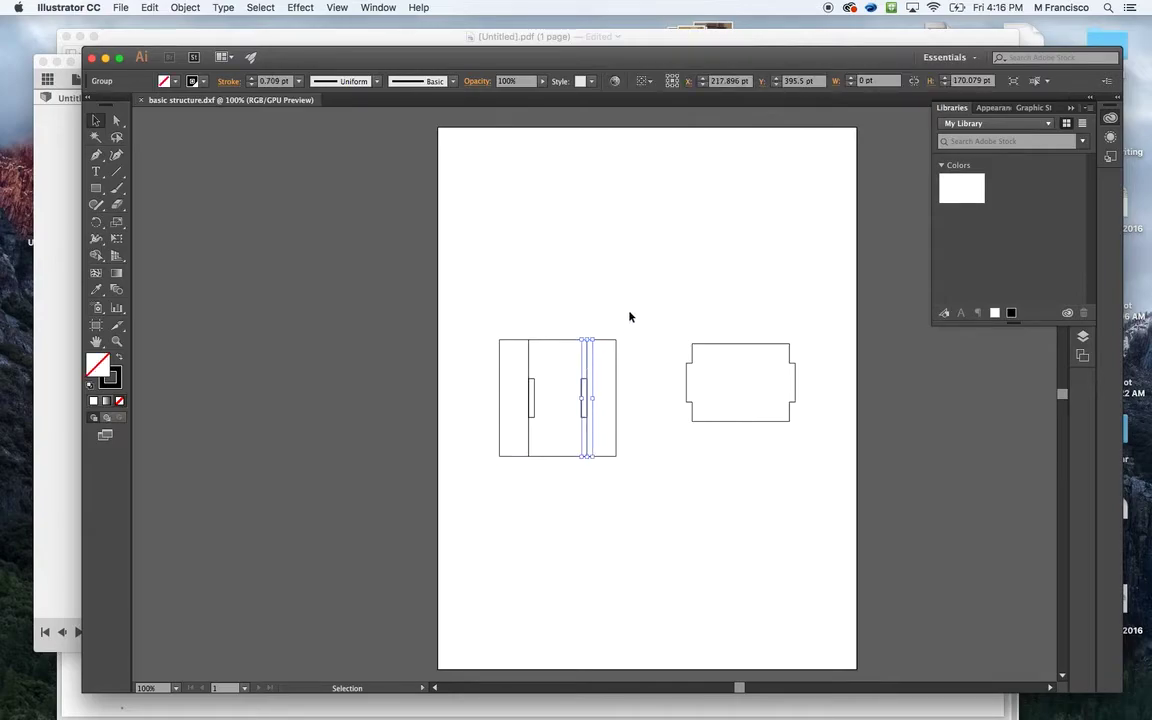
key("Delete")
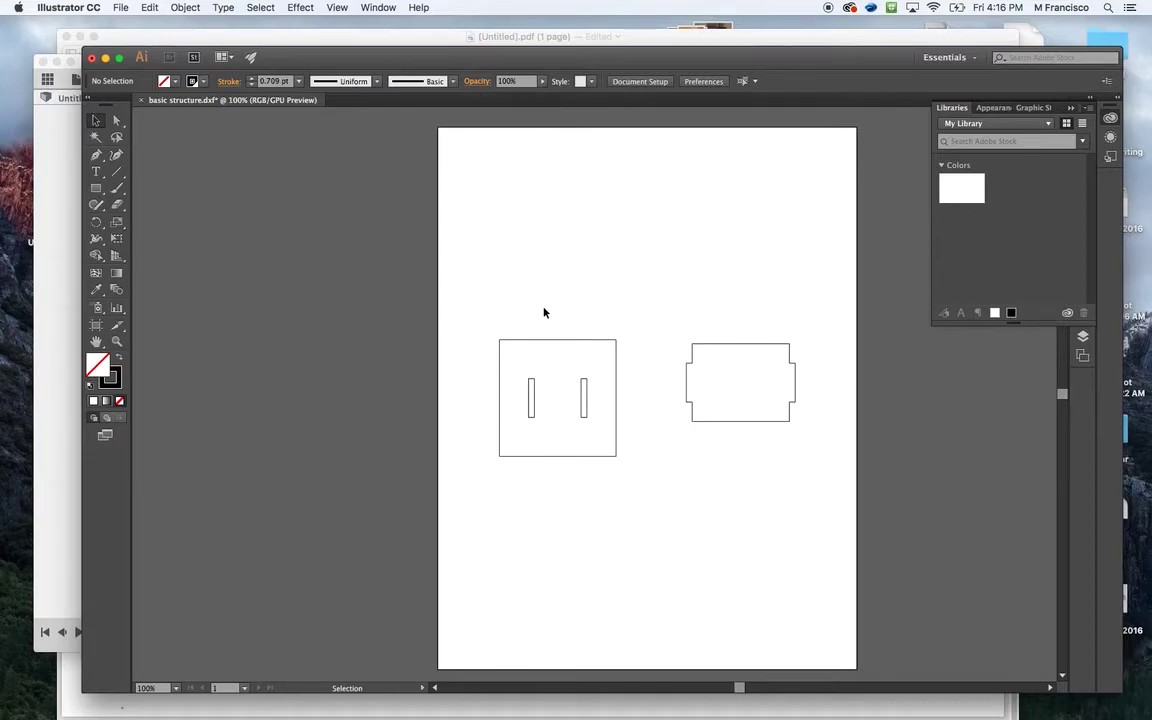
left_click(97, 327)
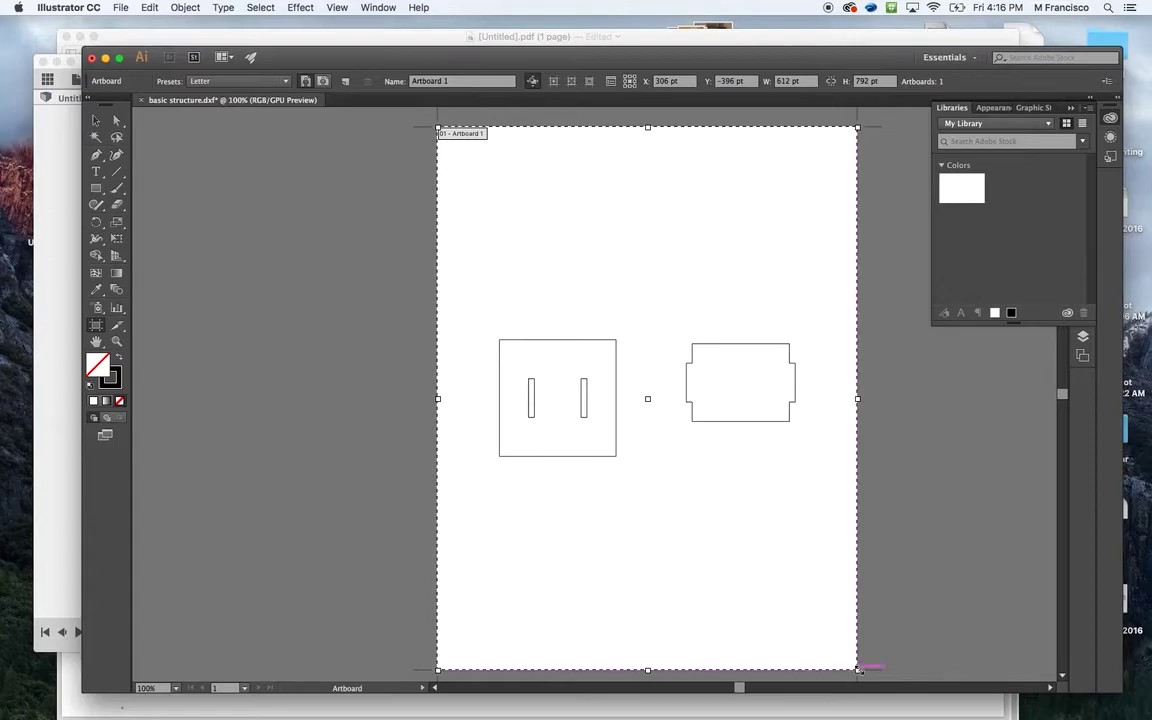
Show rulers in inches and shrink the artboard to about 3.03 × 8.01 in
left_click_drag(858, 669, 625, 617)
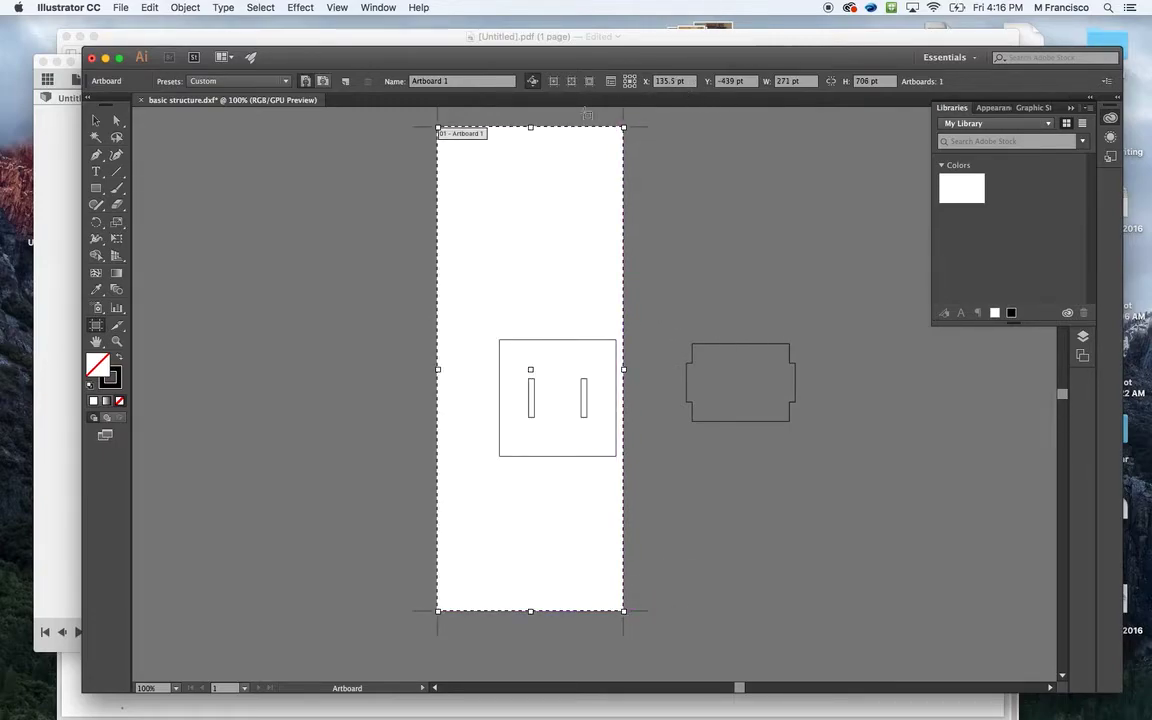
right_click(359, 127)
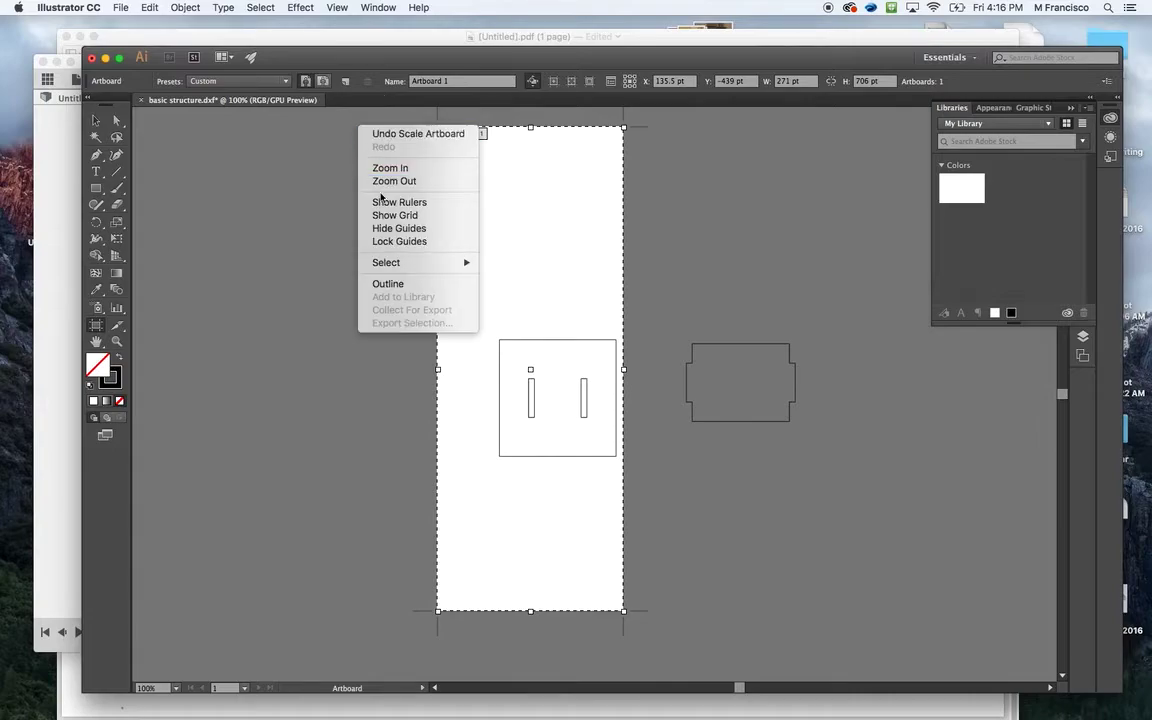
left_click(391, 202)
right_click(399, 112)
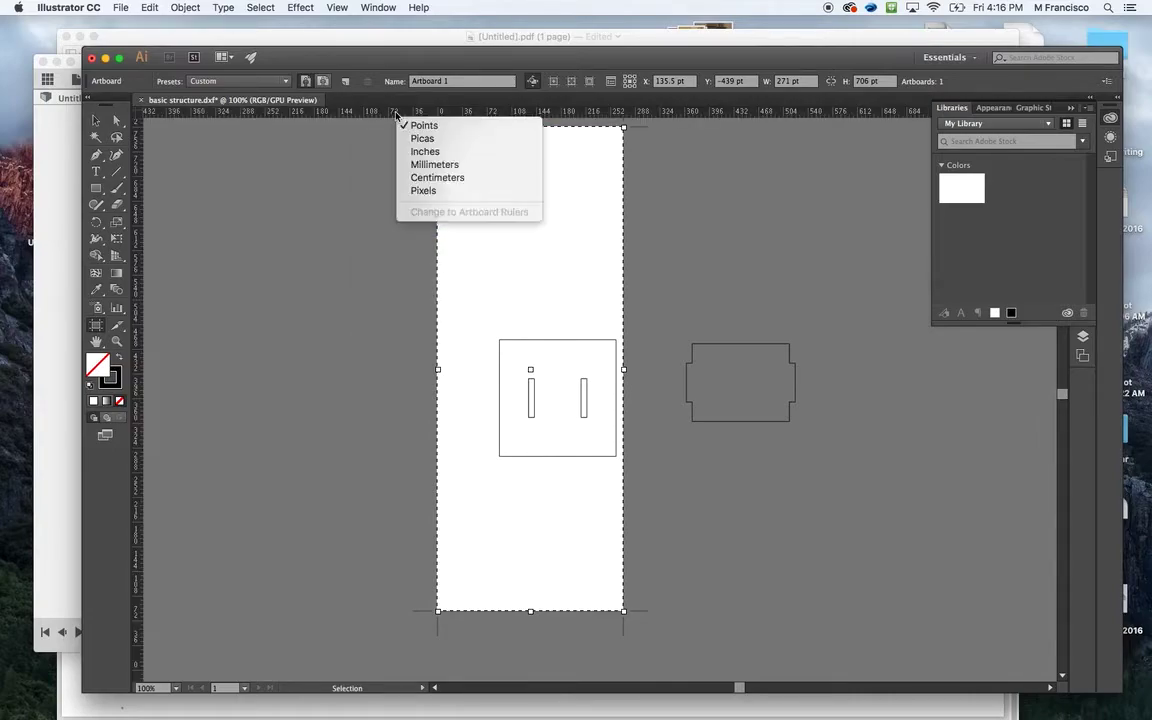
left_click(415, 152)
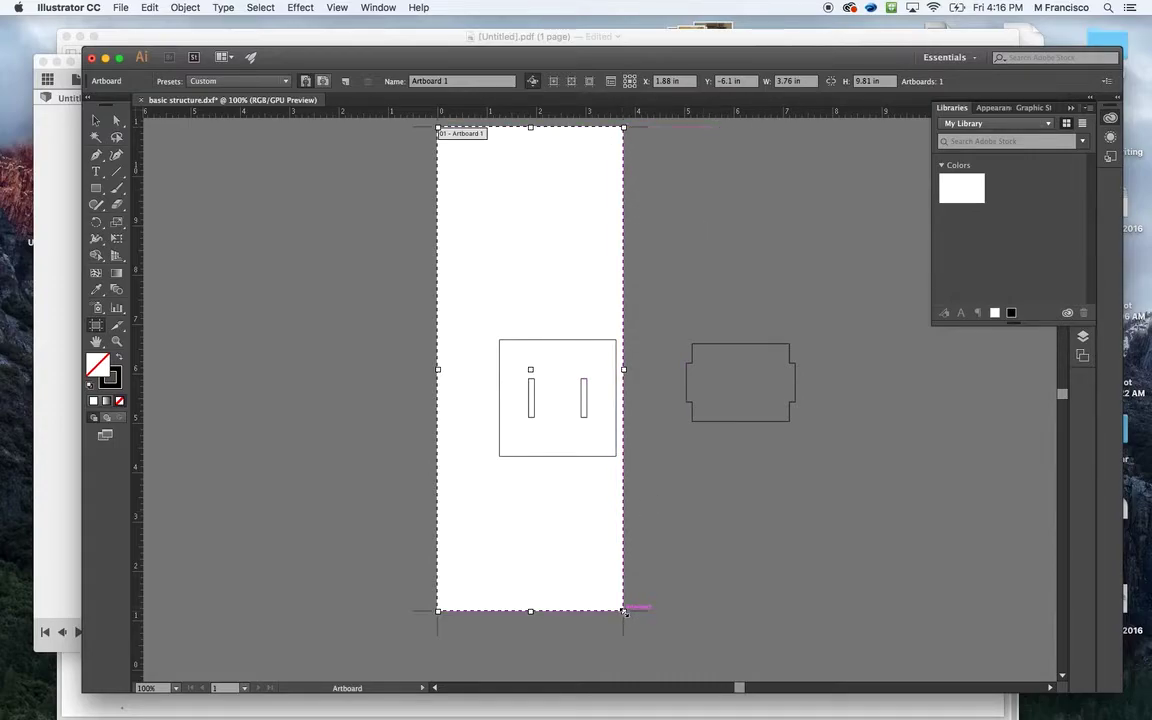
left_click_drag(623, 610, 587, 522)
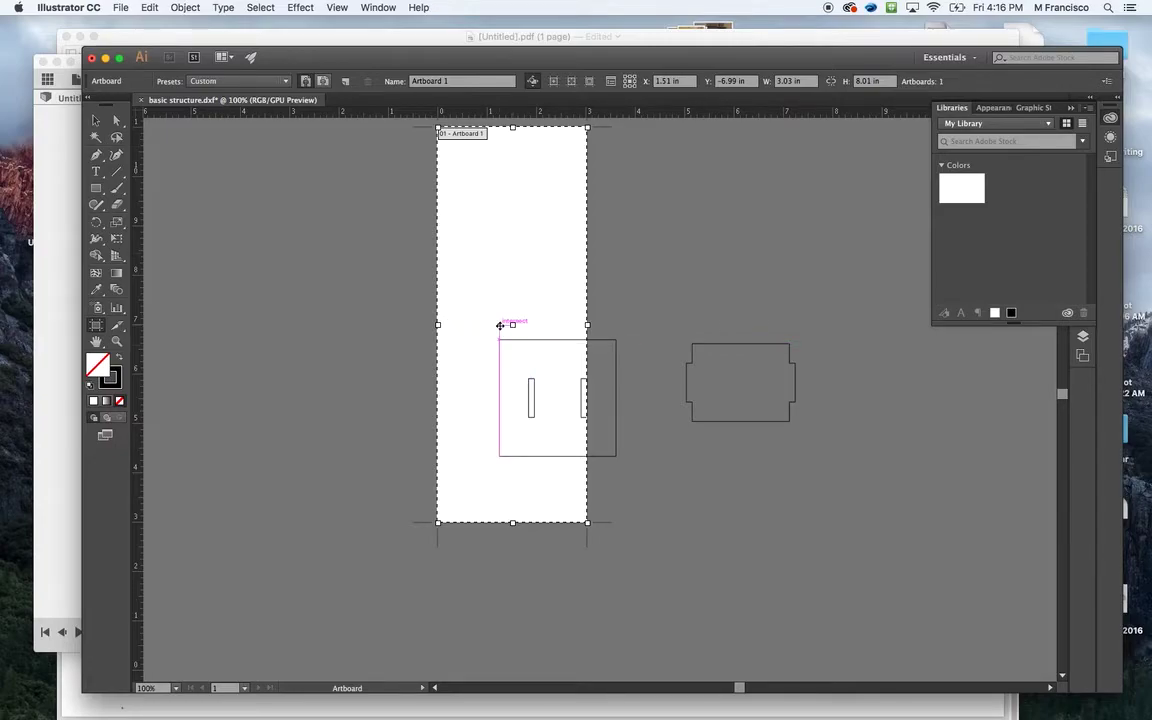
Move the slotted panel to the artboard's top with the tabbed panel below it
key("Escape")
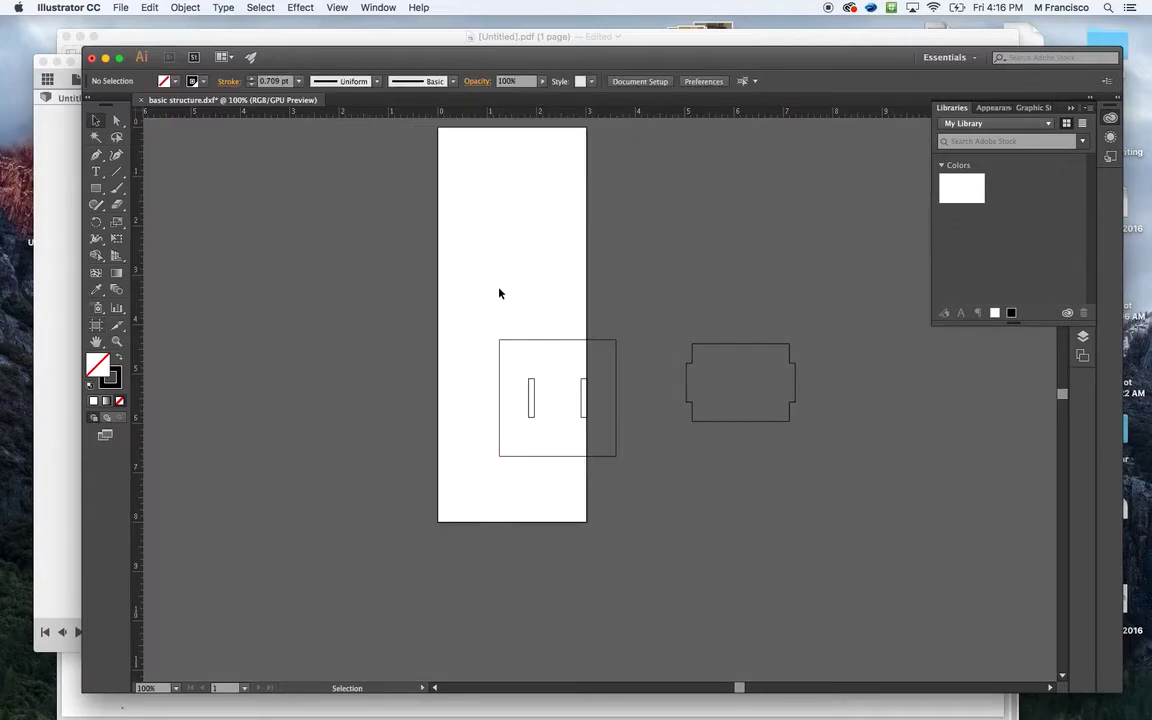
left_click(504, 347)
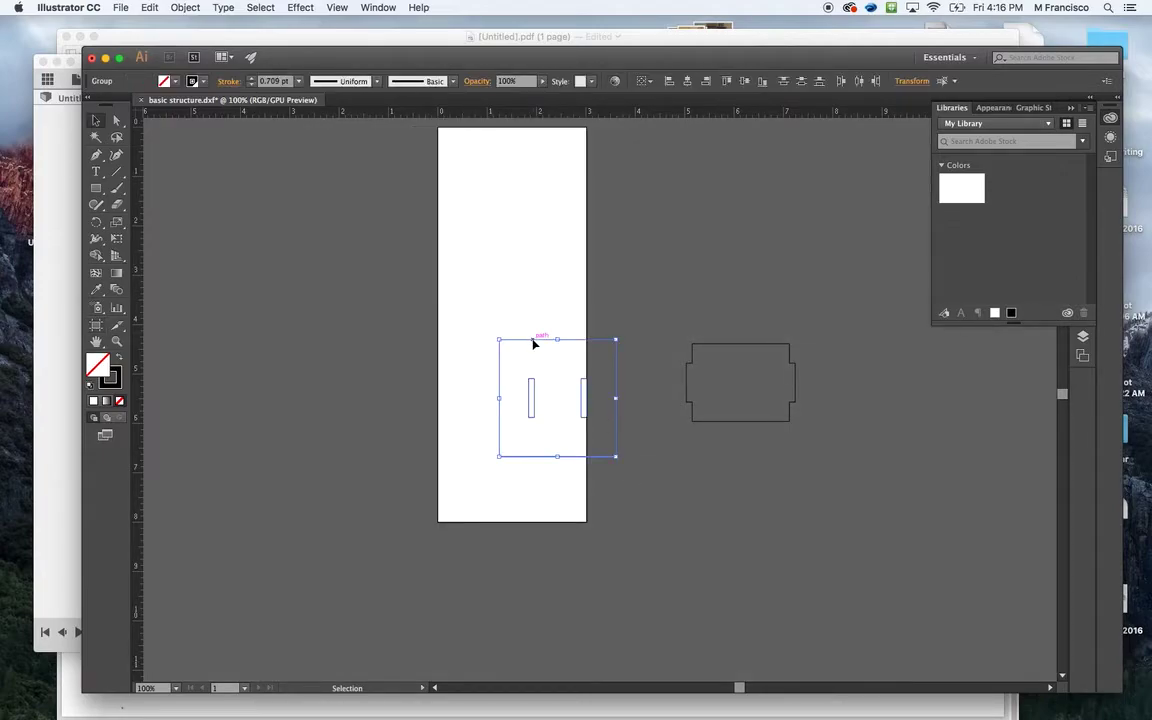
left_click_drag(535, 339, 476, 132)
left_click(663, 288)
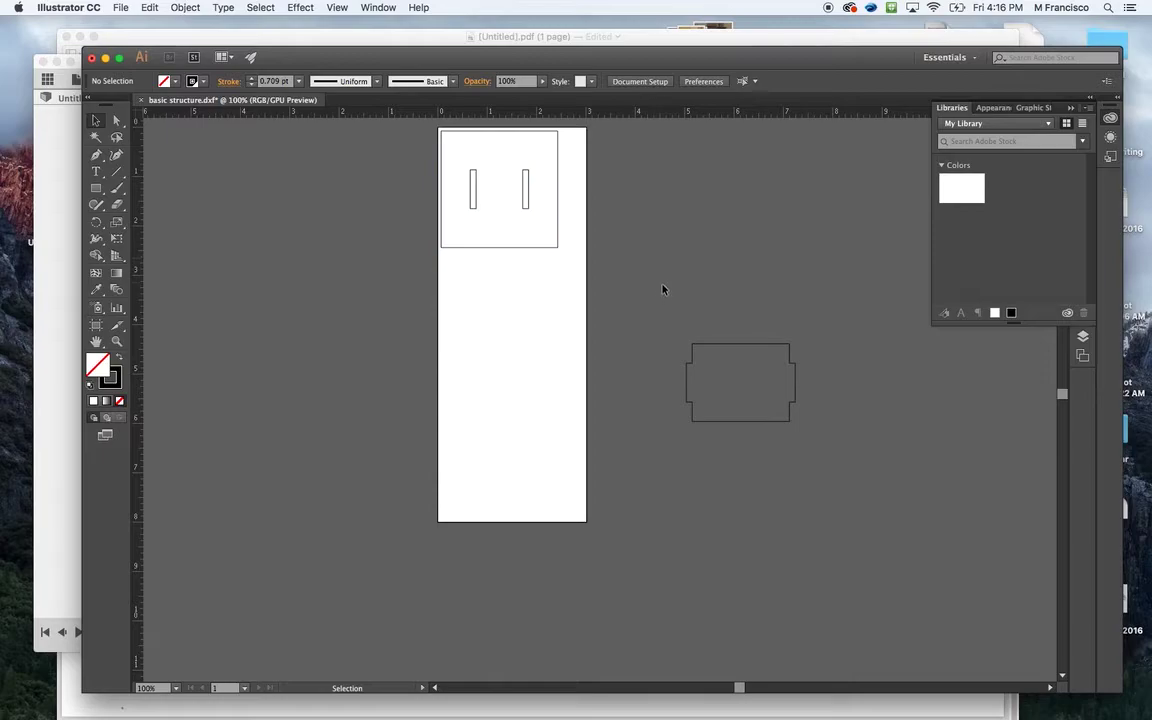
left_click_drag(760, 349, 517, 257)
left_click(575, 334)
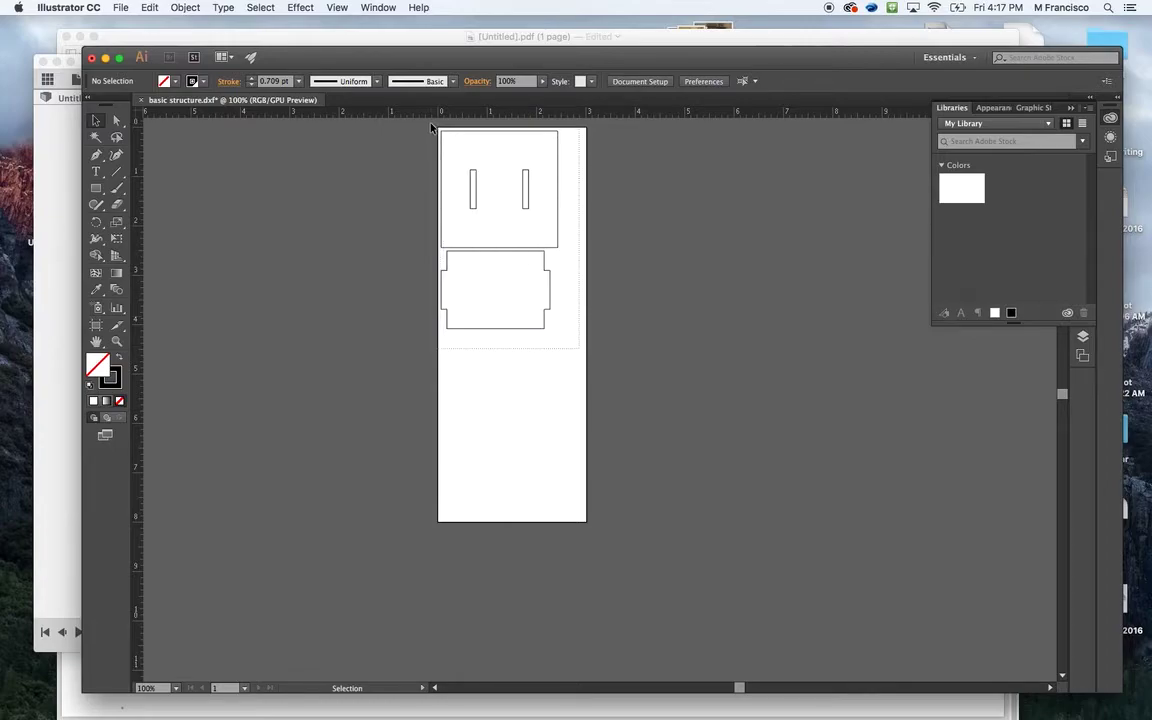
Copy and paste both panels, stacking the copy below the original pair
left_click_drag(390, 116, 506, 298)
key("a")
key("v")
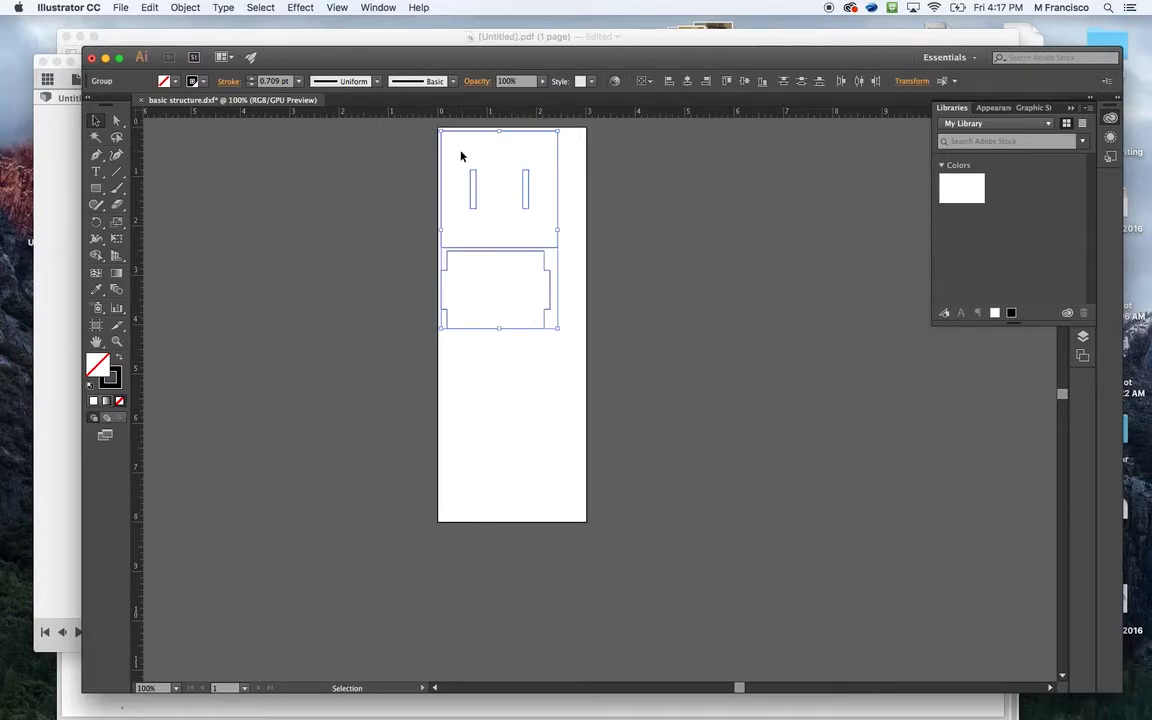
key("a")
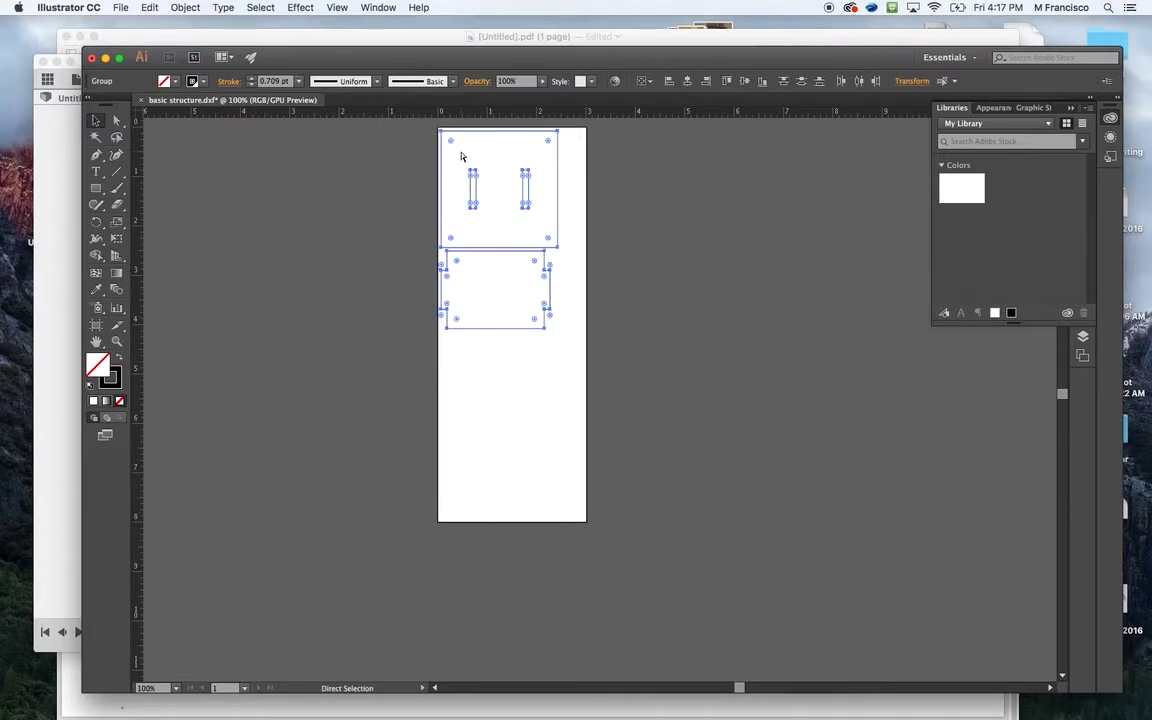
key("super+v")
left_click_drag(574, 300, 480, 336)
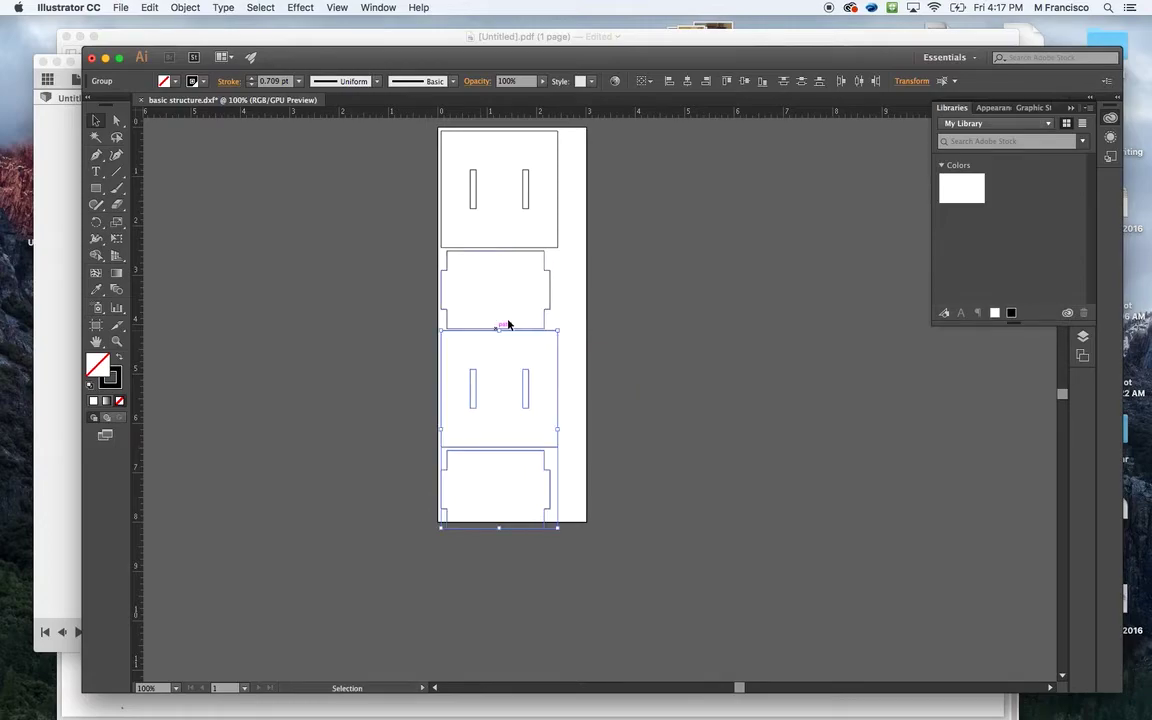
left_click(573, 281)
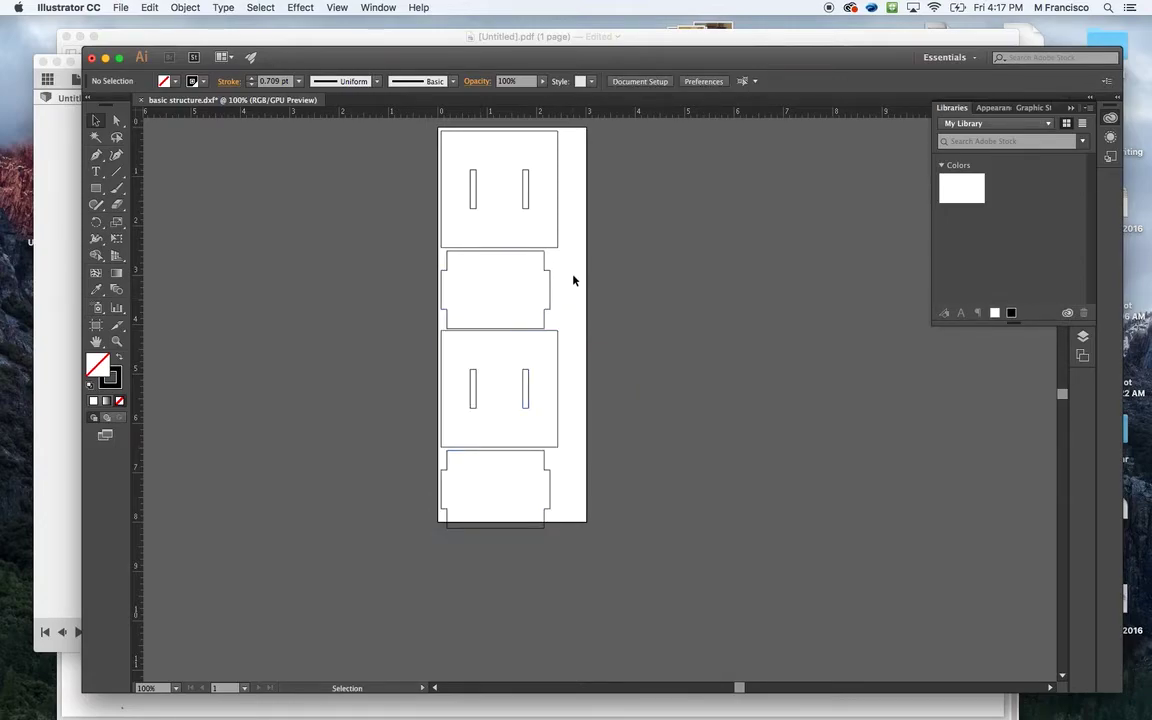
Extend the artboard height to 8.25 in
left_click(96, 326)
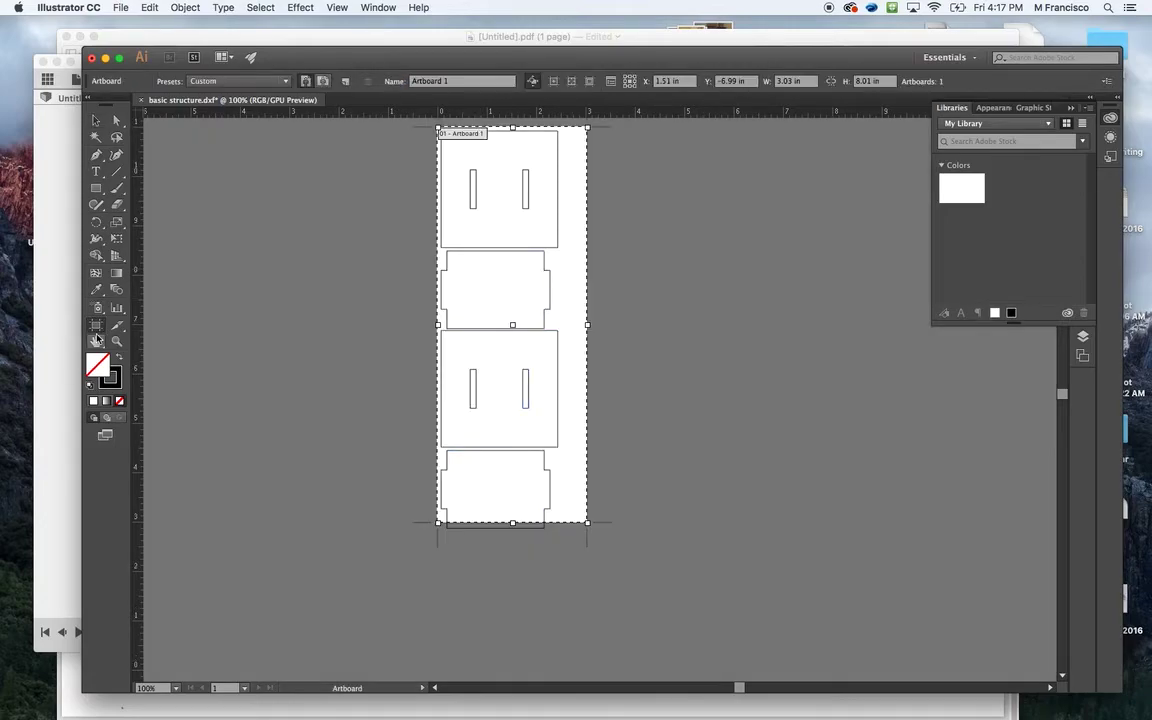
left_click_drag(512, 522, 513, 535)
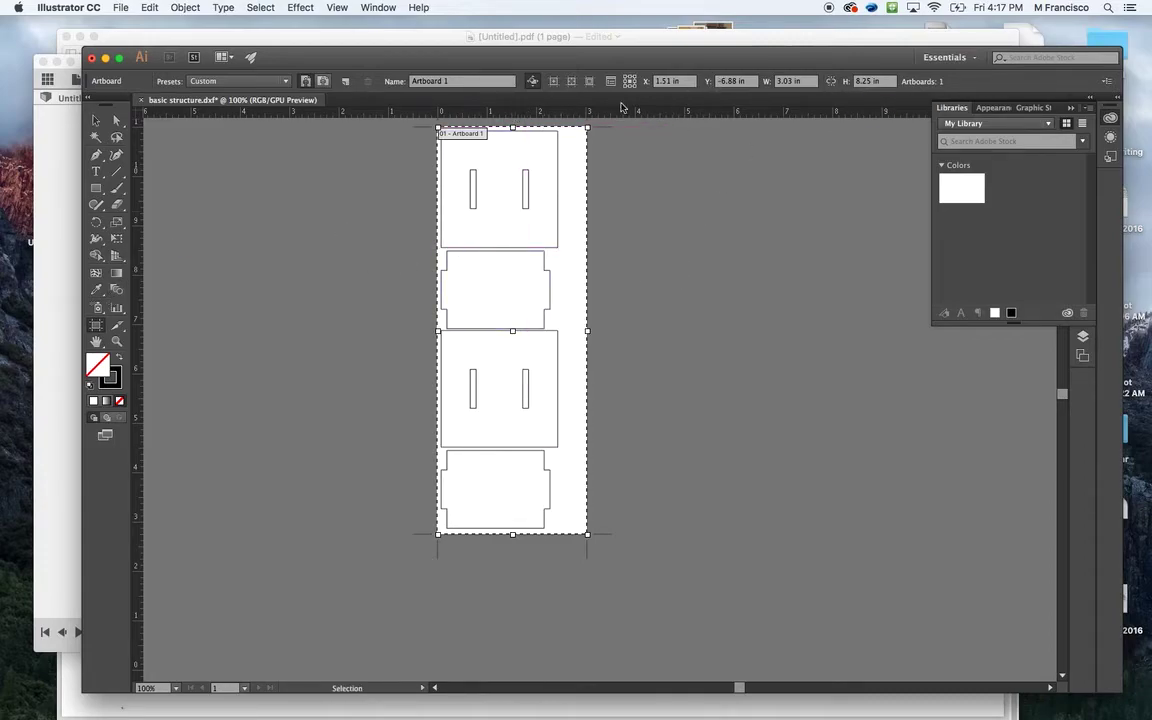
key("Escape")
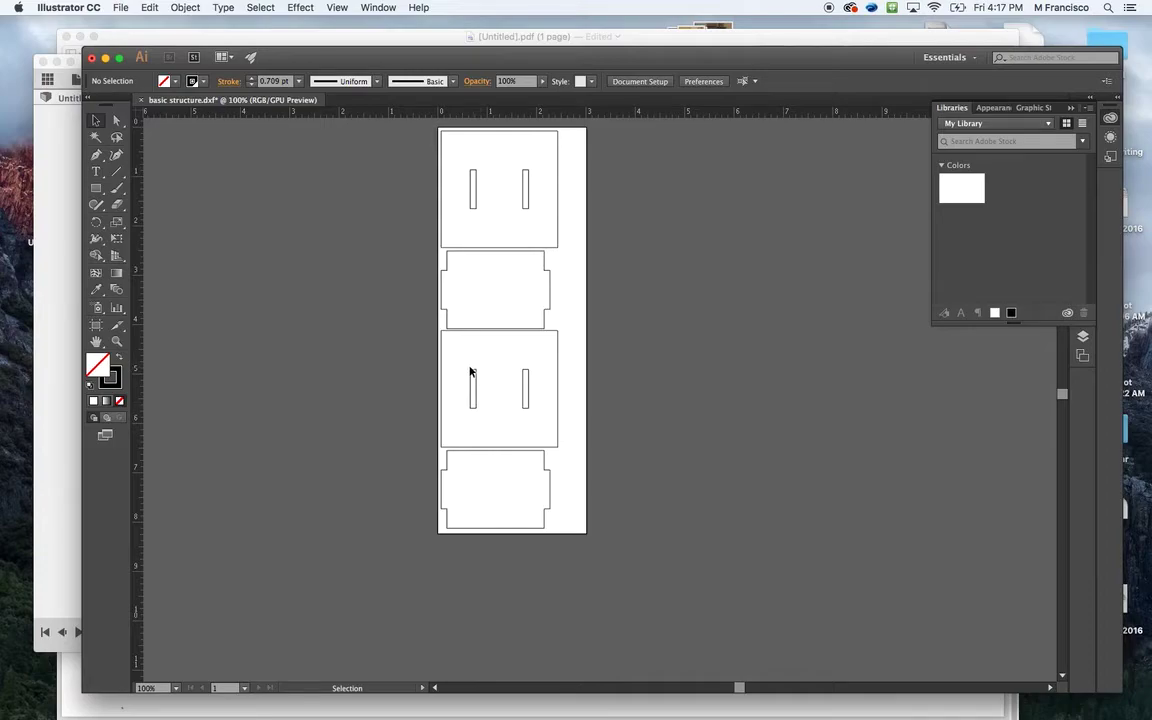
left_click(545, 320)
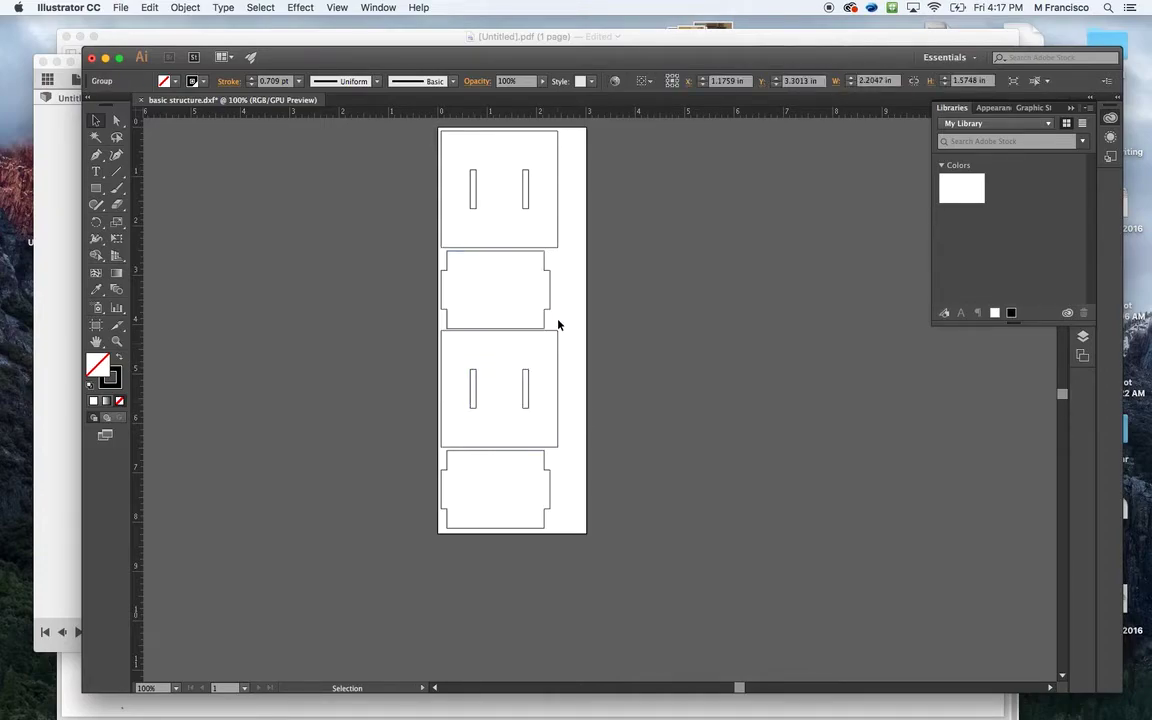
Marquee-select all four stacked pieces: two slotted panels and two fingered end panels
left_click(558, 326)
left_click(527, 388)
left_click(578, 383)
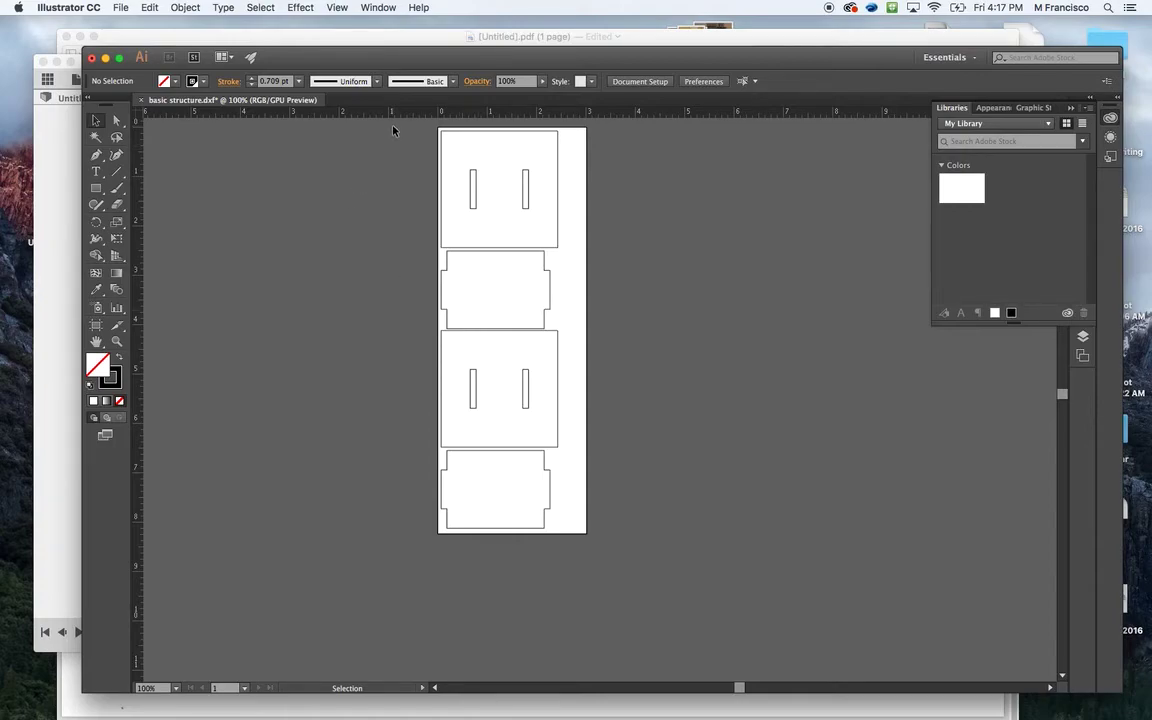
mouse_move(392, 132)
left_mouse_down()
mouse_move(419, 193)
mouse_move(491, 489)
mouse_move(576, 553)
mouse_move(558, 556)
left_mouse_up()
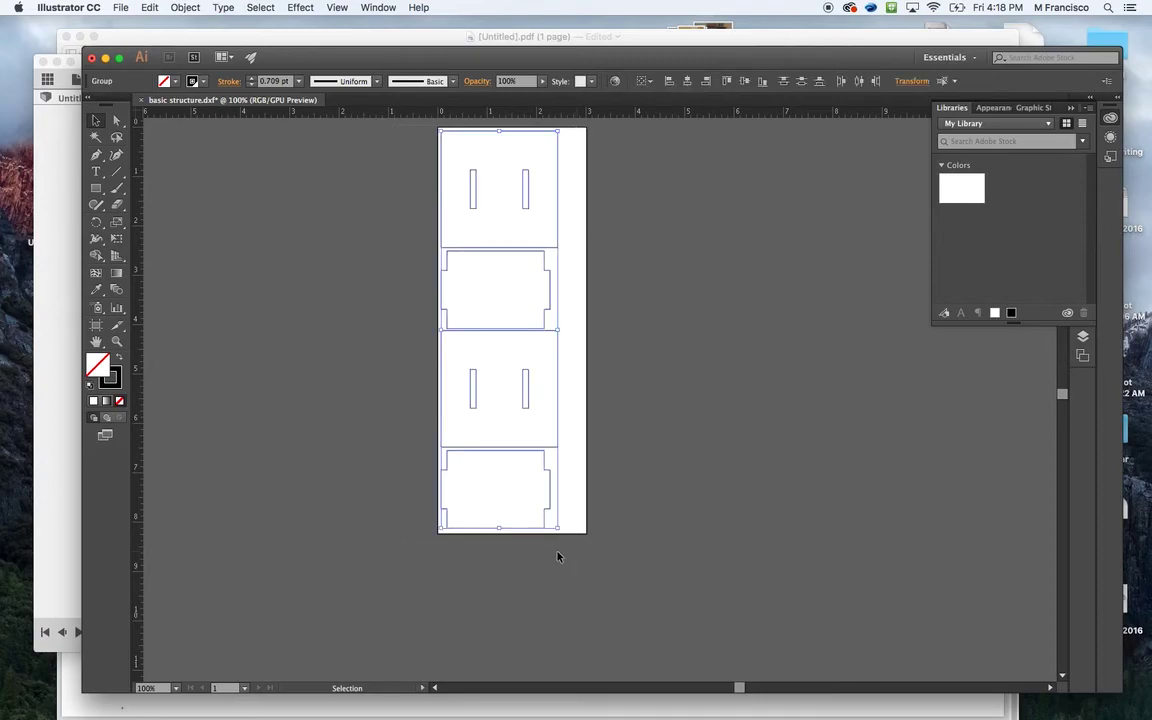
Give all panel outlines a stroke in a new pure red swatch (R 255, G 0, B 0)
left_click(201, 86)
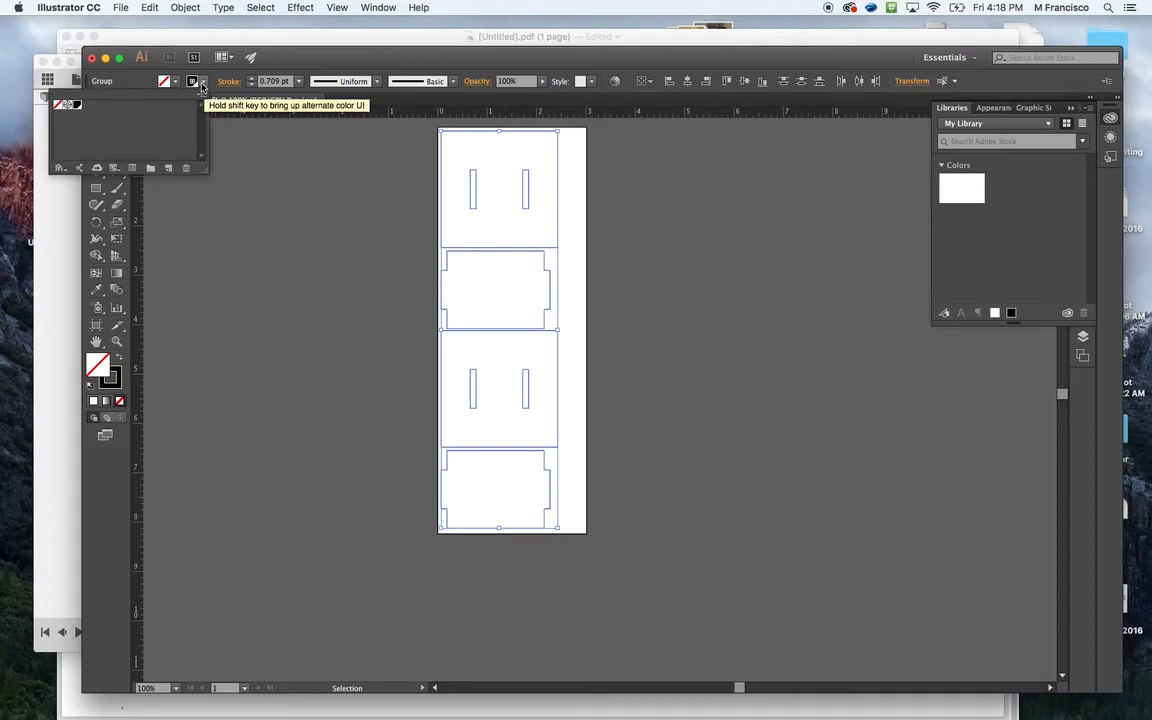
left_click(168, 169)
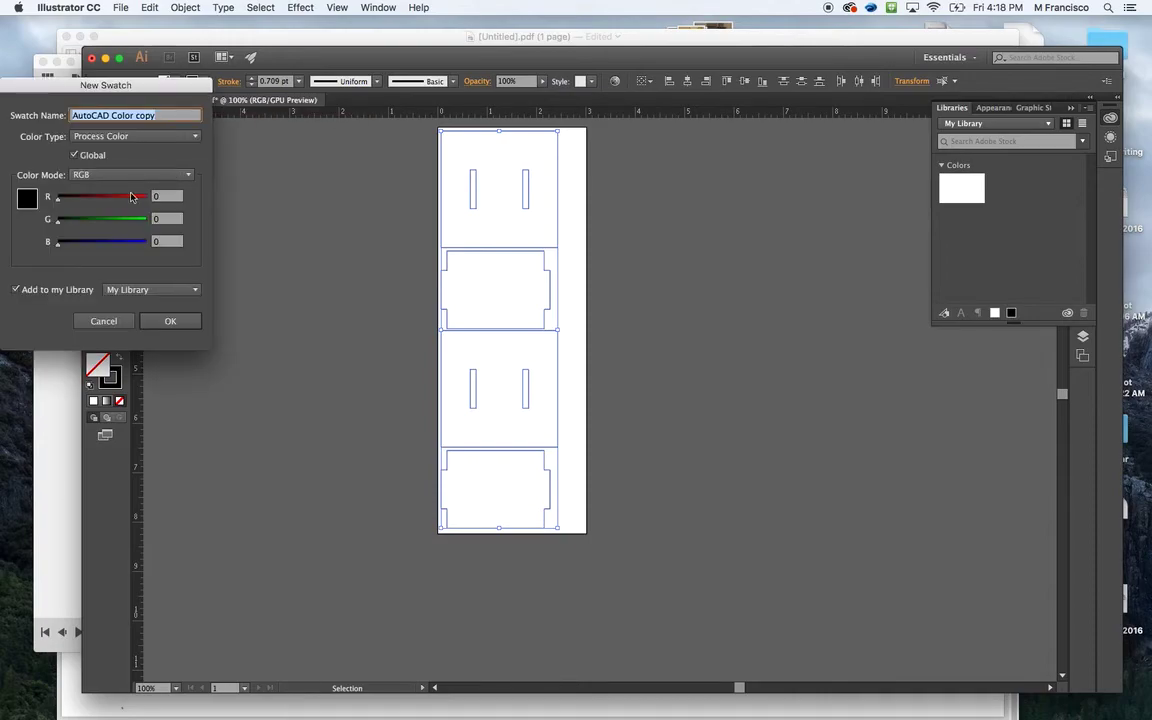
left_click_drag(57, 197, 181, 205)
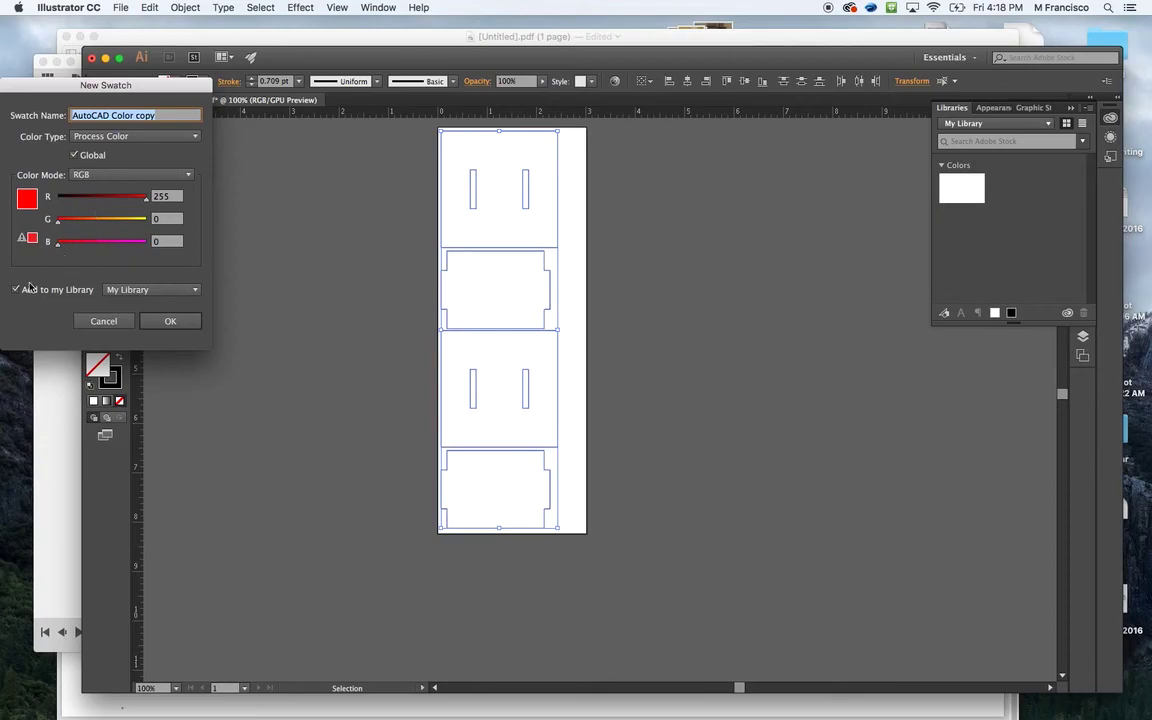
left_click(169, 321)
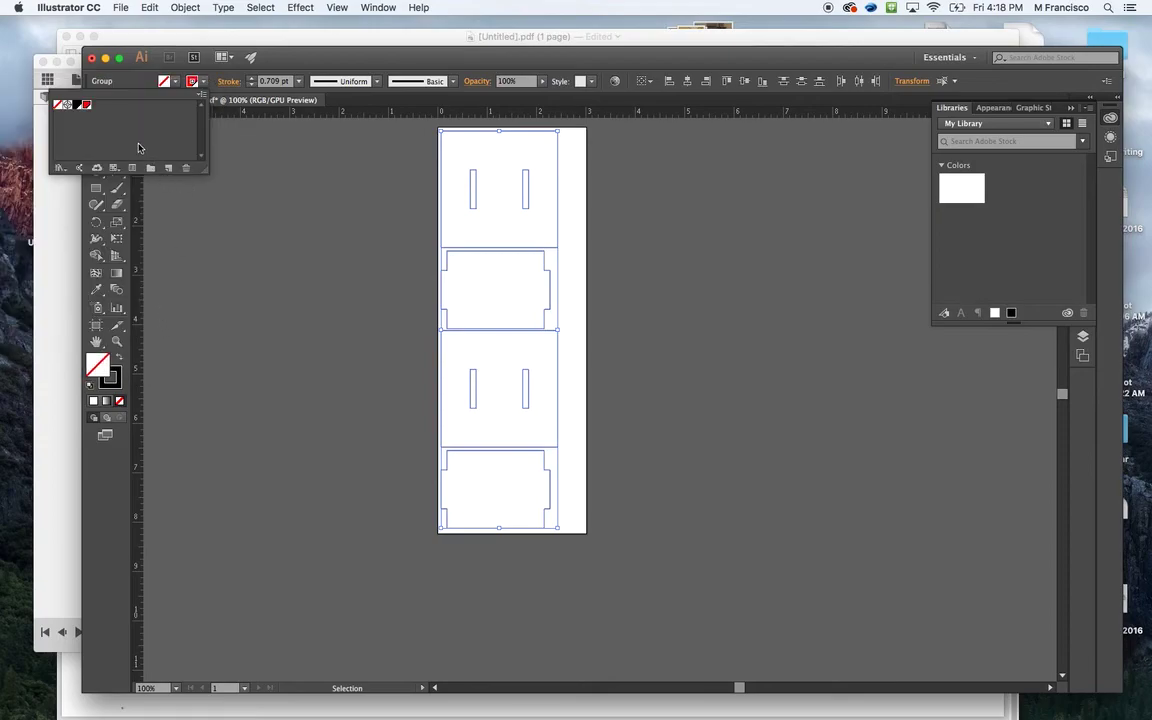
left_click(221, 236)
left_click(230, 252)
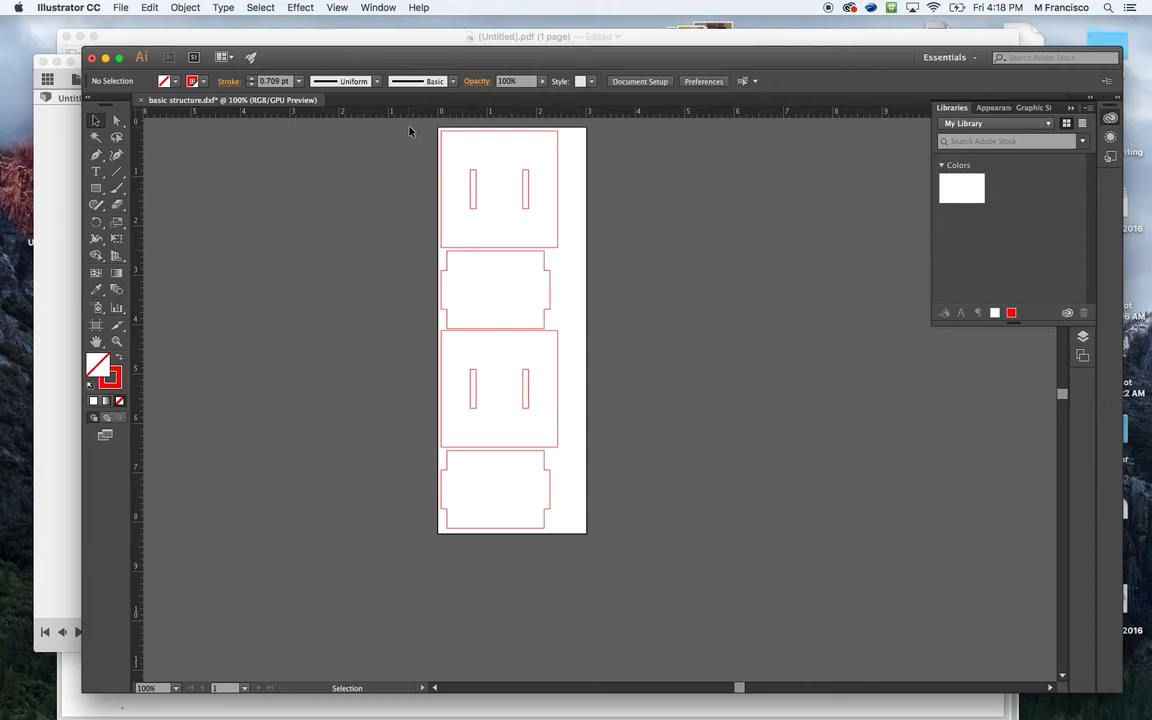
Change the stroke weight of all red panel outlines from 0.709 pt to 0.1 pt
left_click_drag(663, 586, 418, 252)
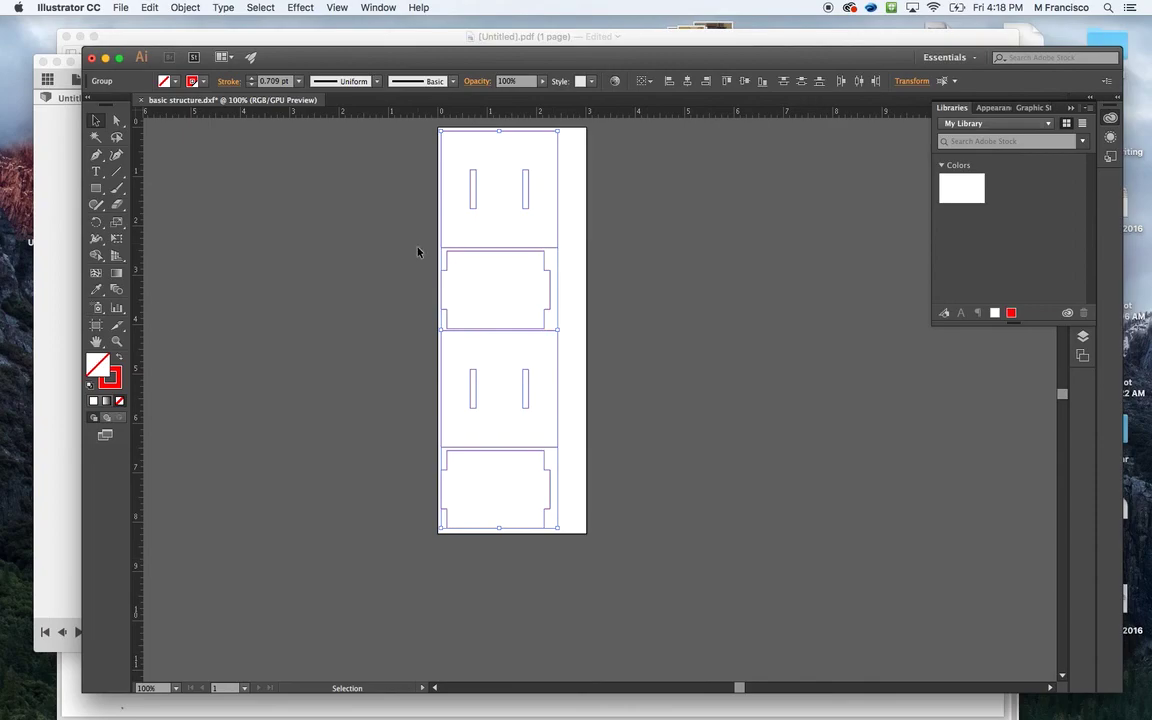
left_click(279, 82)
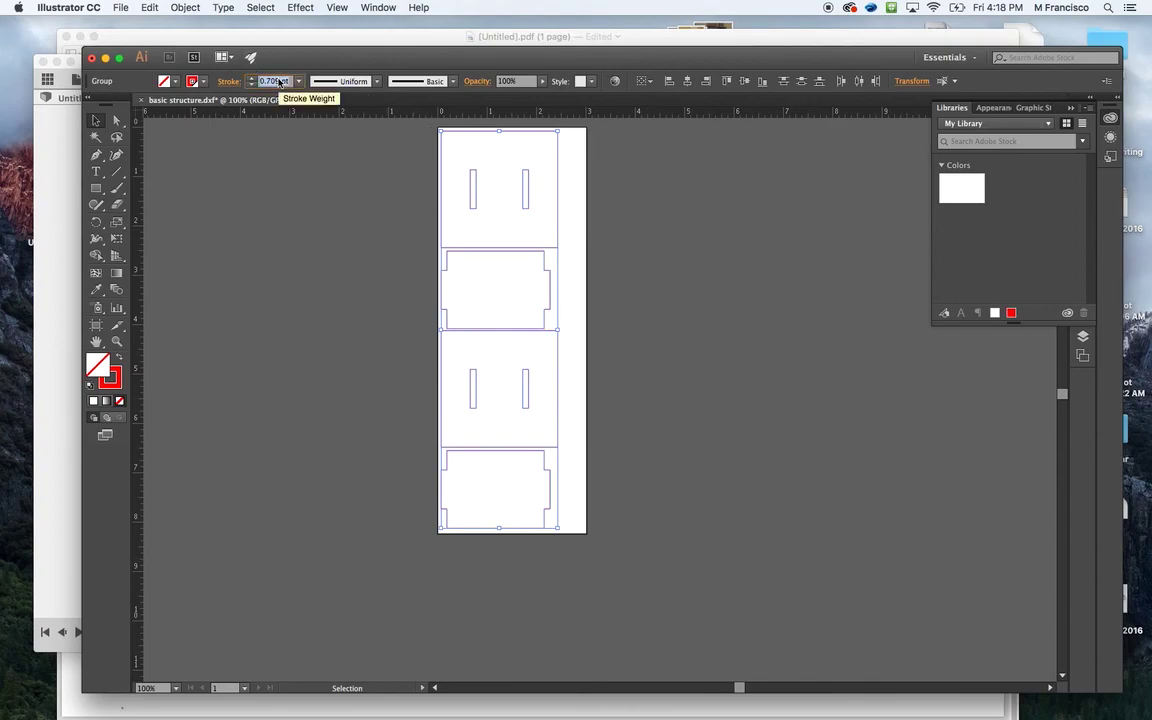
type("0.1")
key("Return")
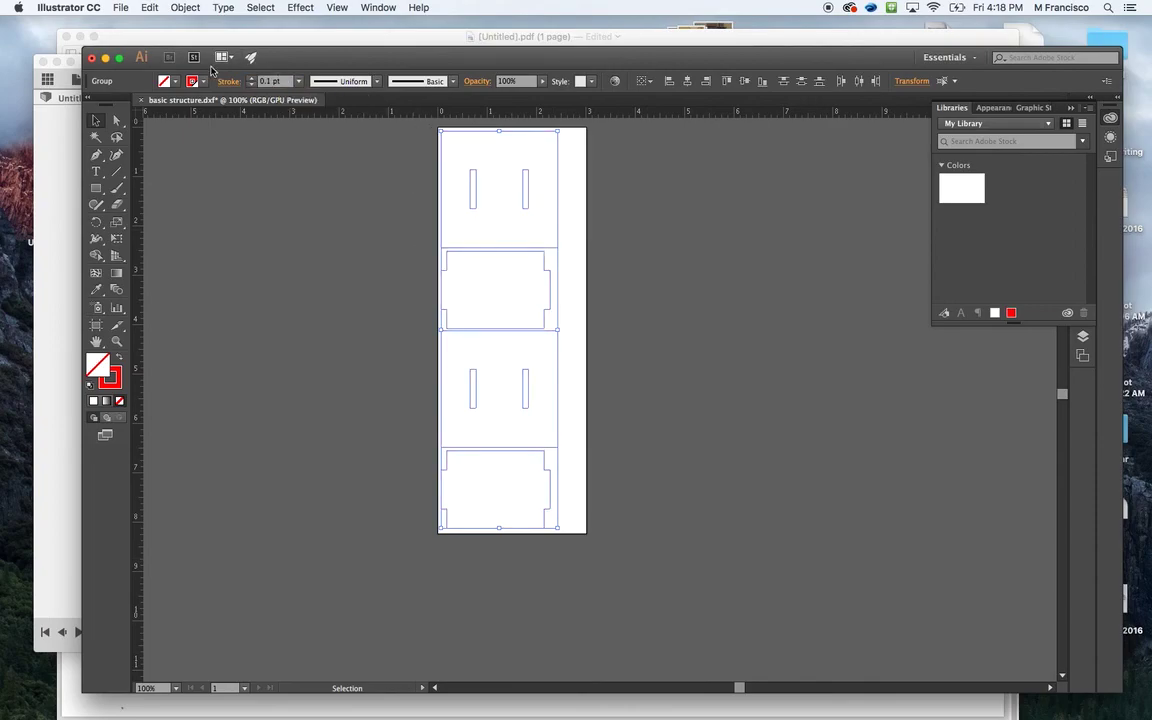
left_click(656, 265)
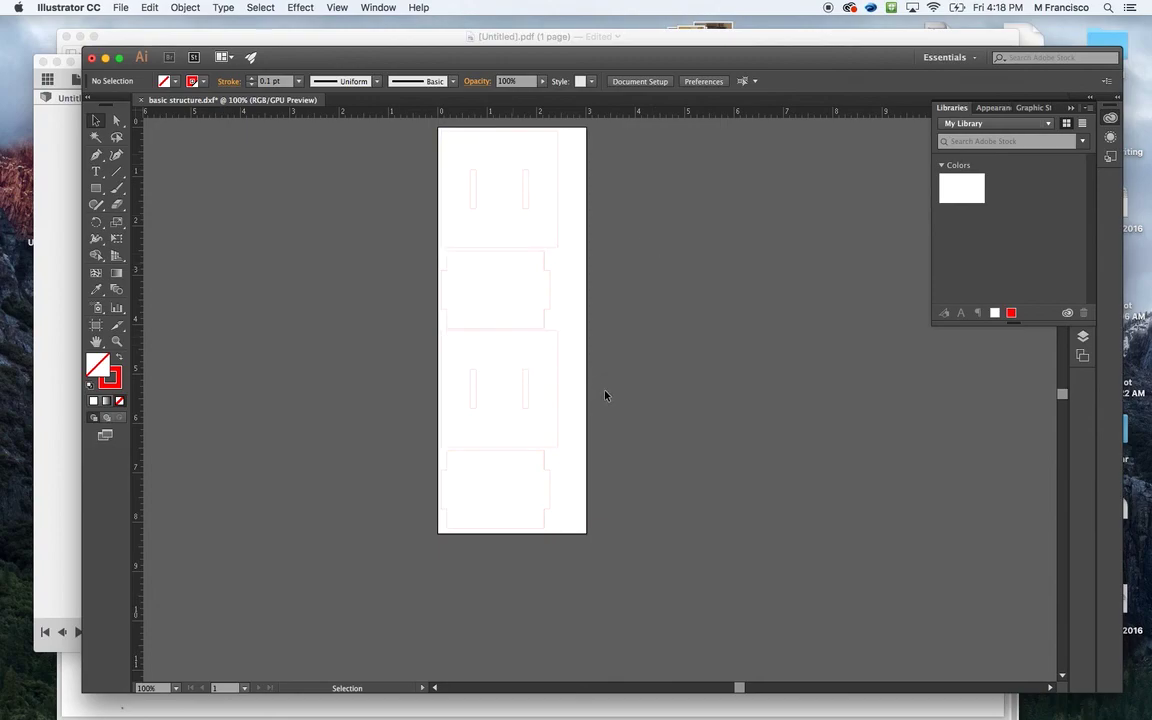